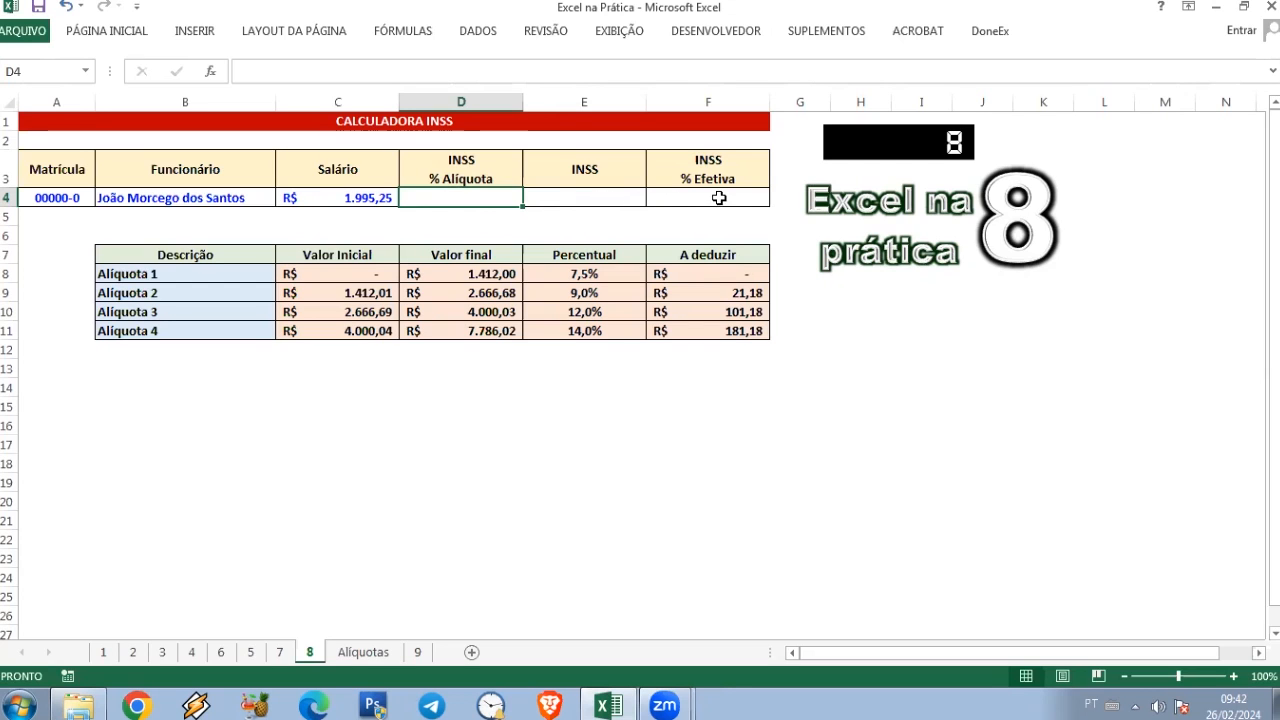
Step: Examine the INSS bracket table in B7:F11, including its initial values, final values and deductions
left_click(181, 262)
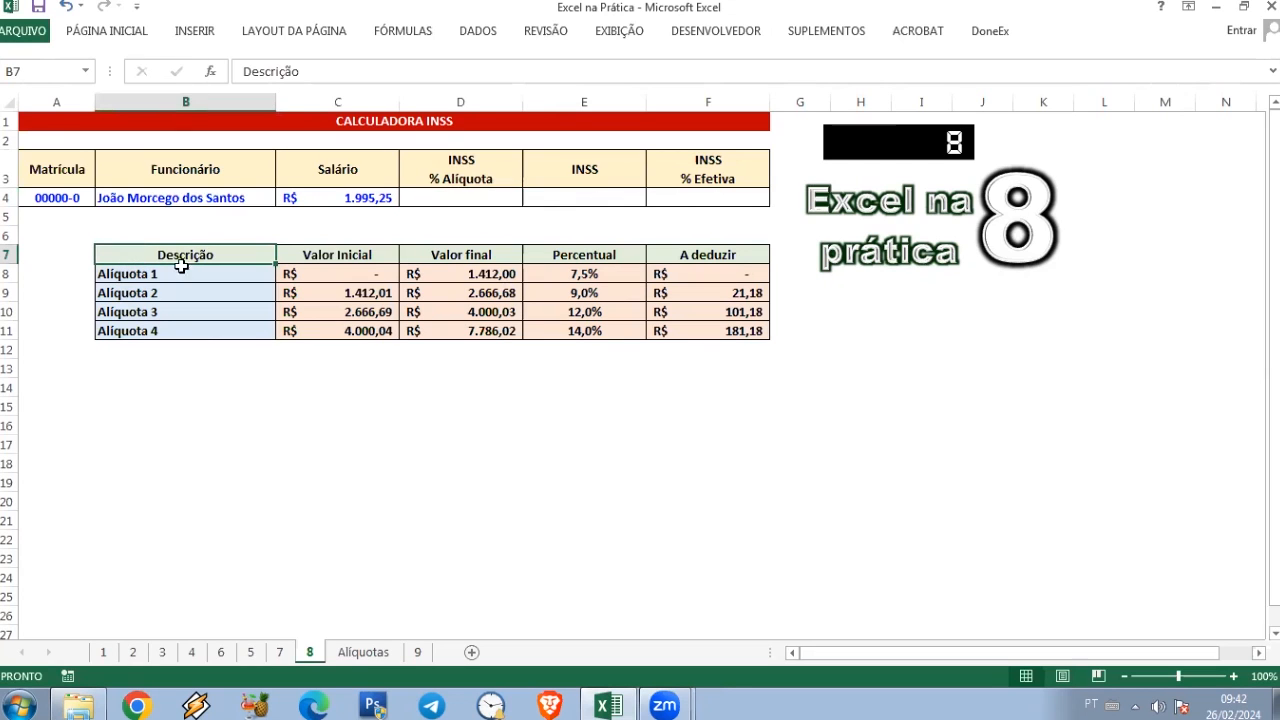
left_click(706, 332)
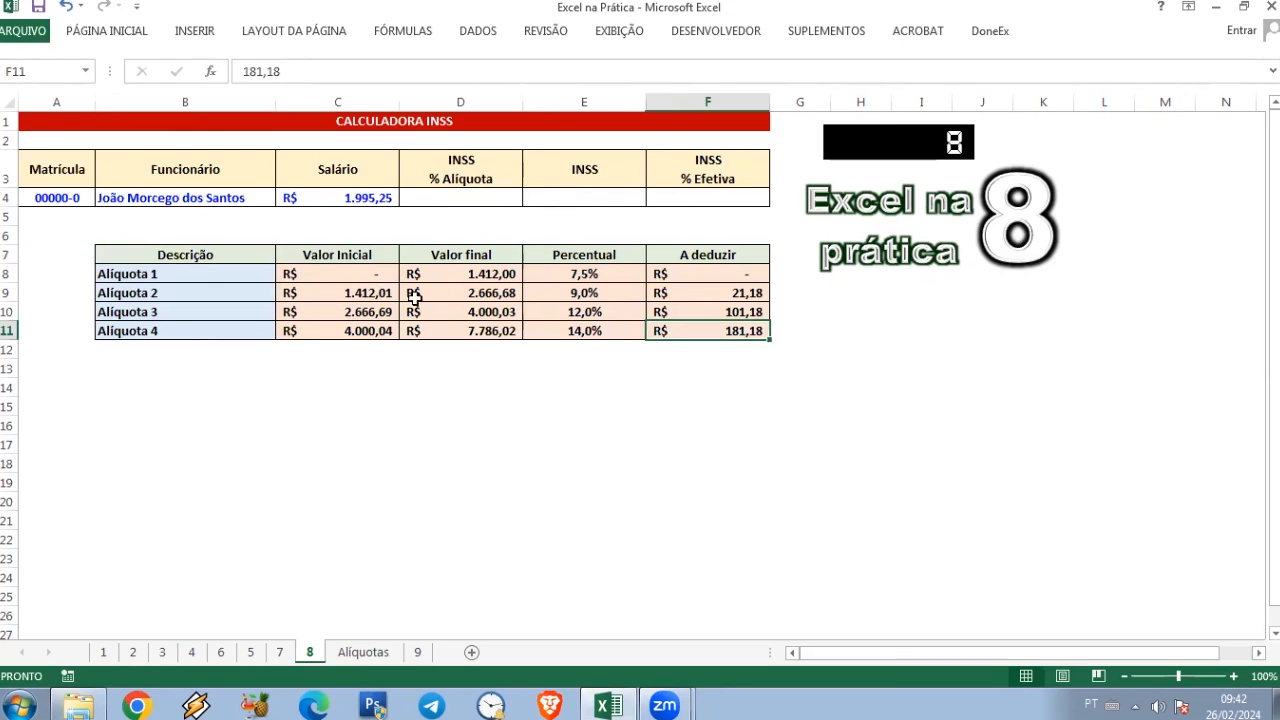
left_click(343, 279)
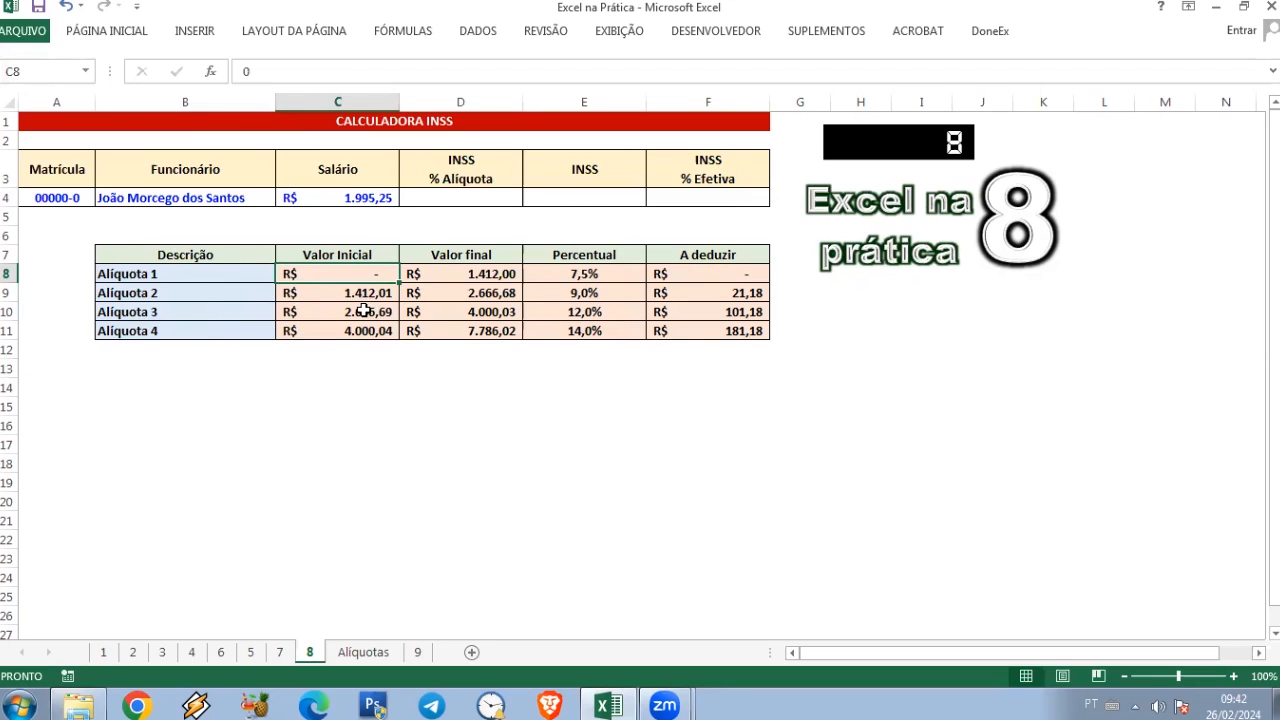
left_click(431, 336)
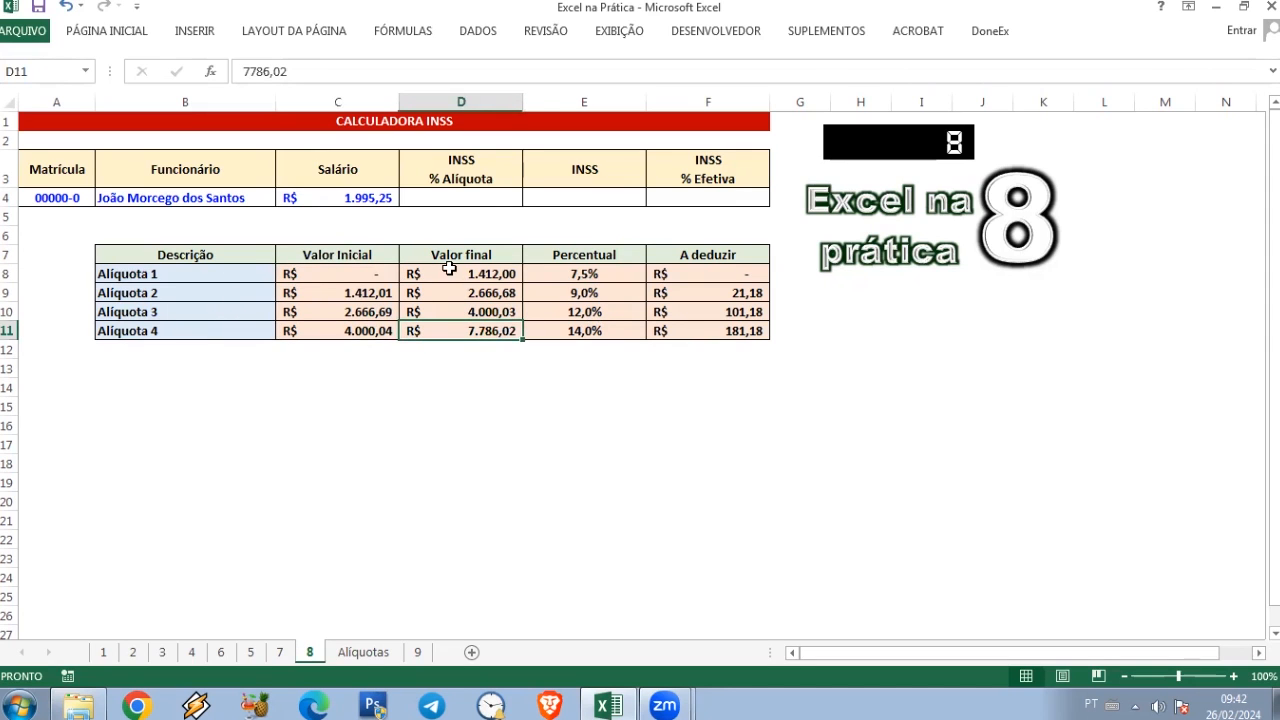
left_click(466, 197)
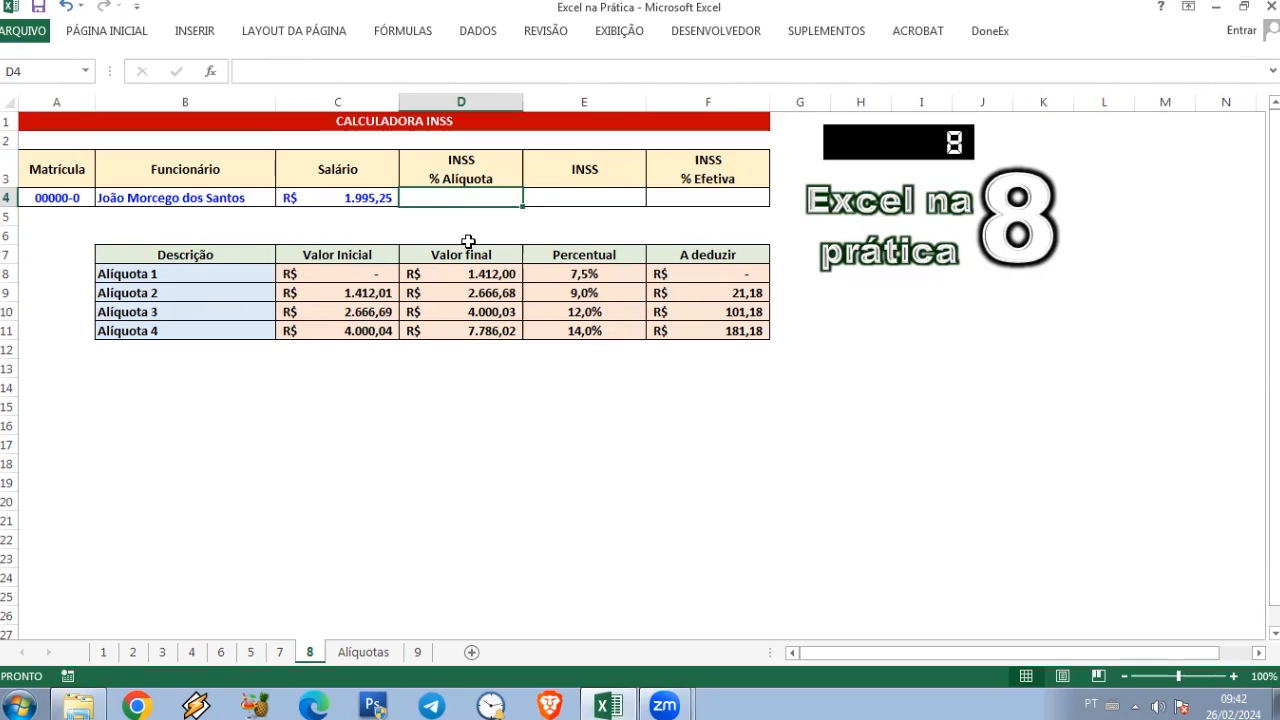
left_click(364, 292)
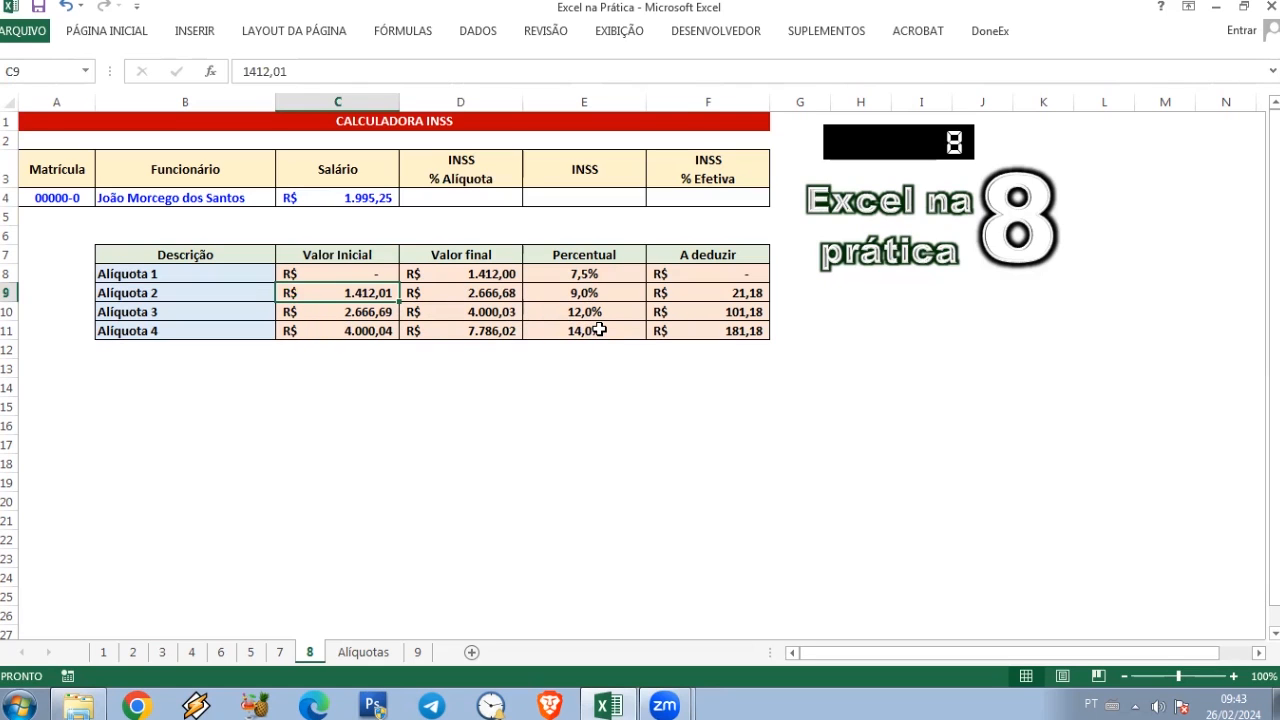
Step: Begin a PROCV formula in D4 with the salary C4 as lookup value and C8:F11 as the table array
left_click(470, 199)
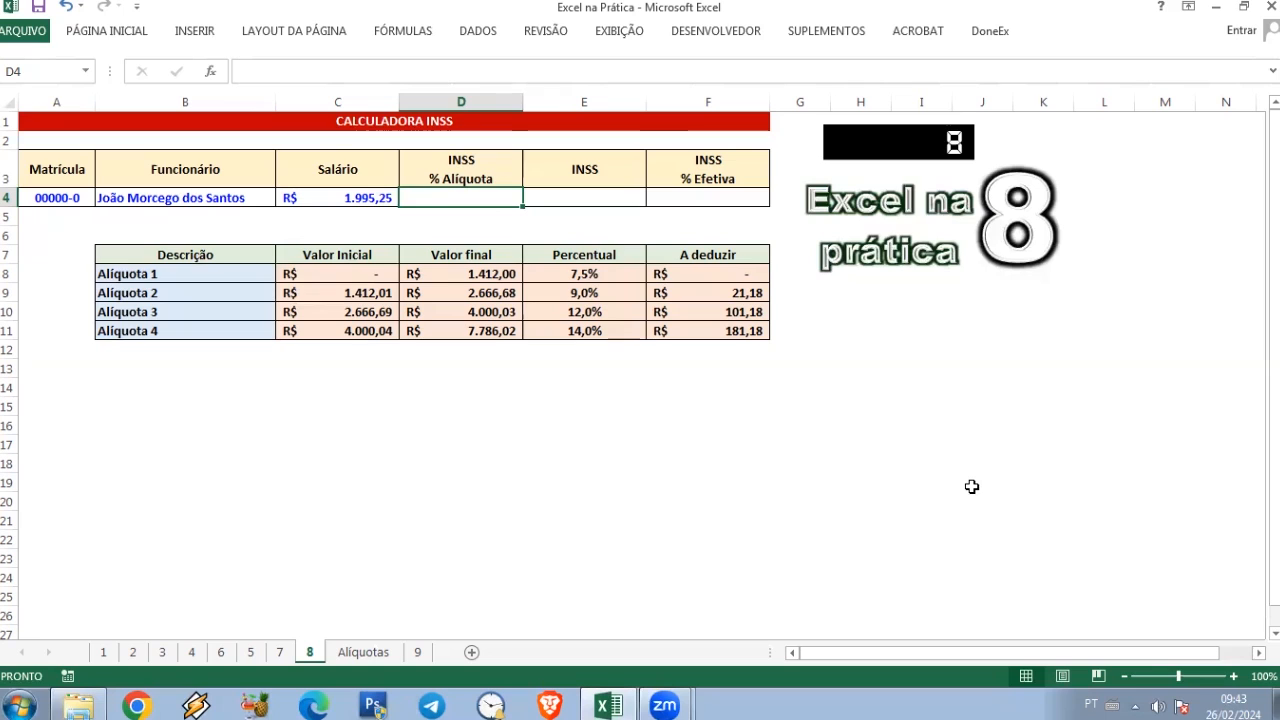
type("=p")
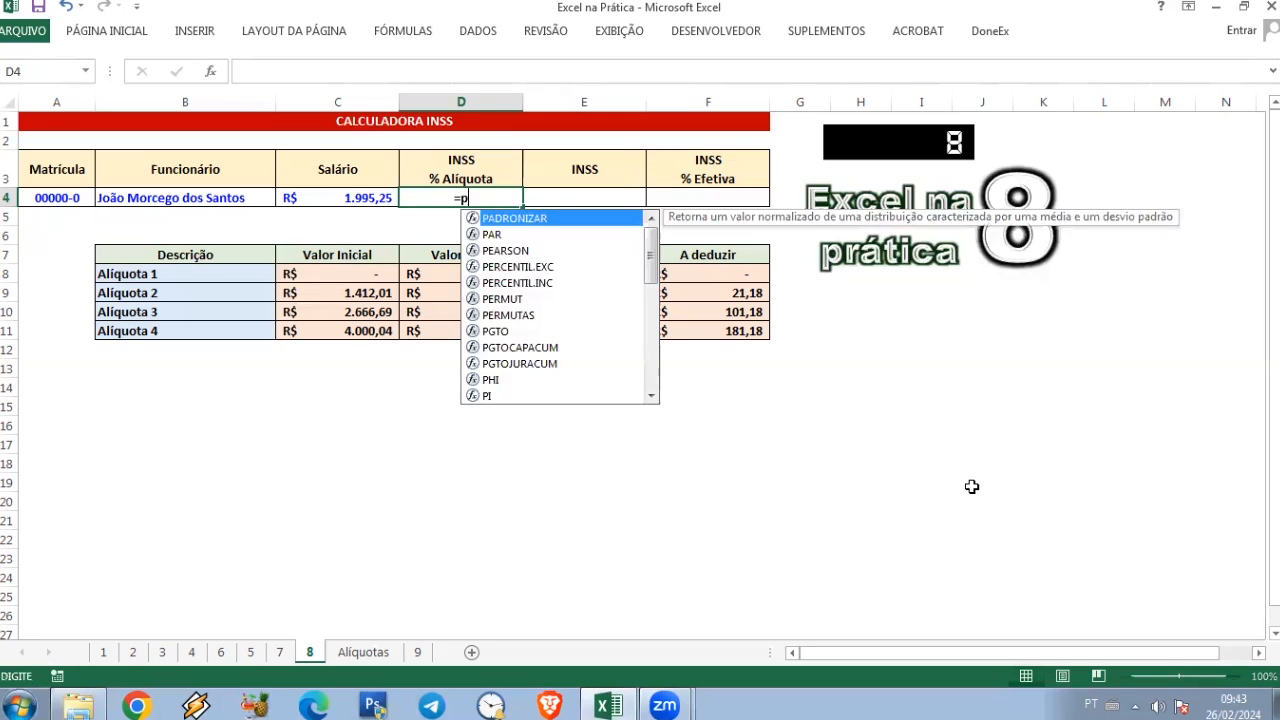
type("rocv")
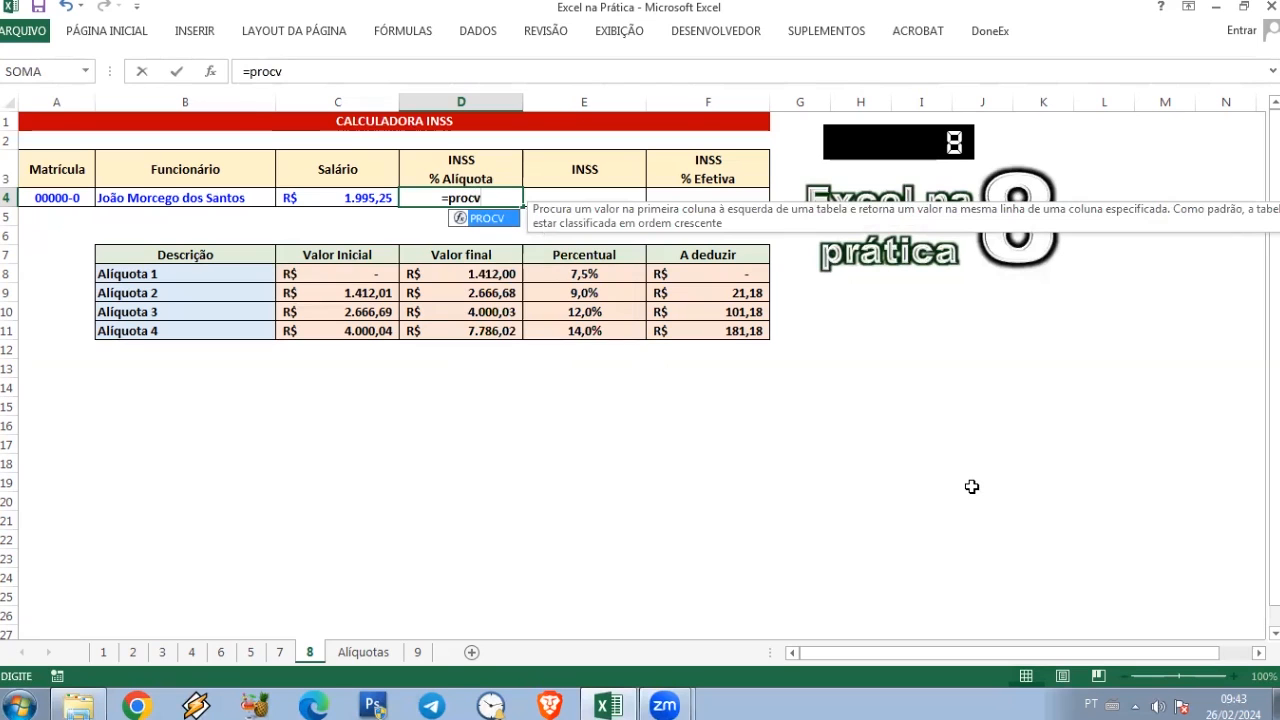
type("(")
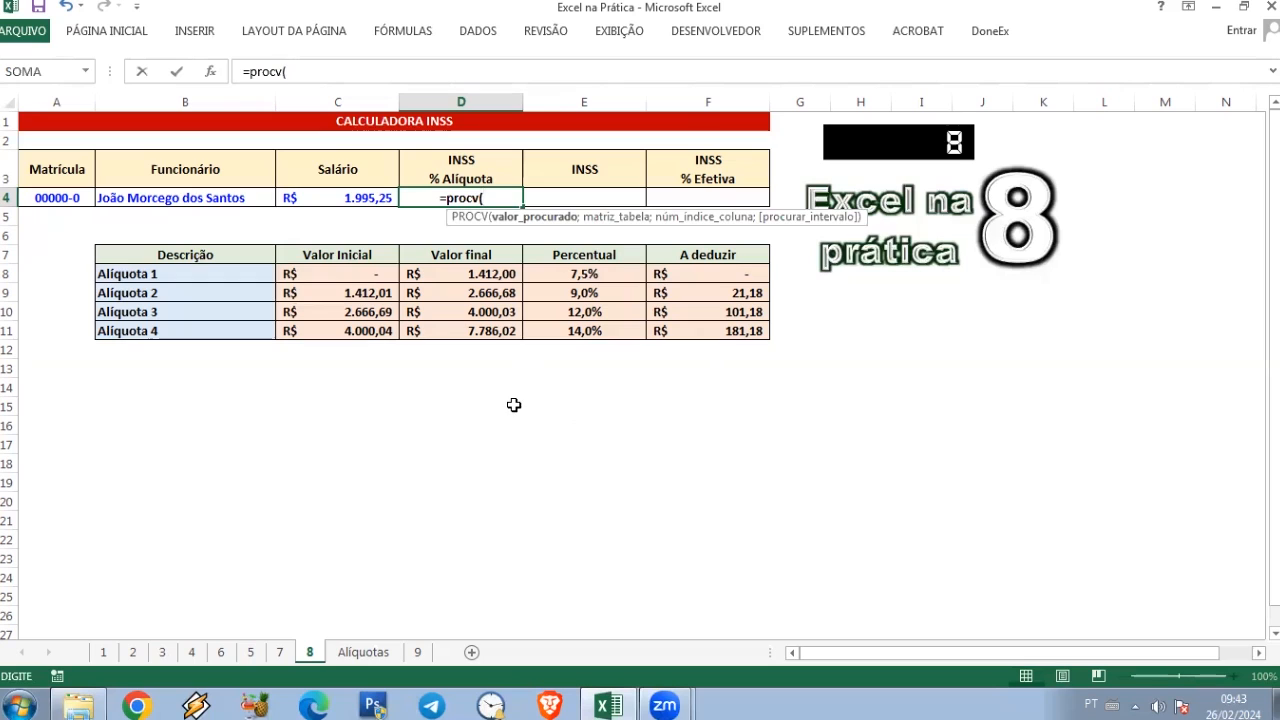
left_click(331, 198)
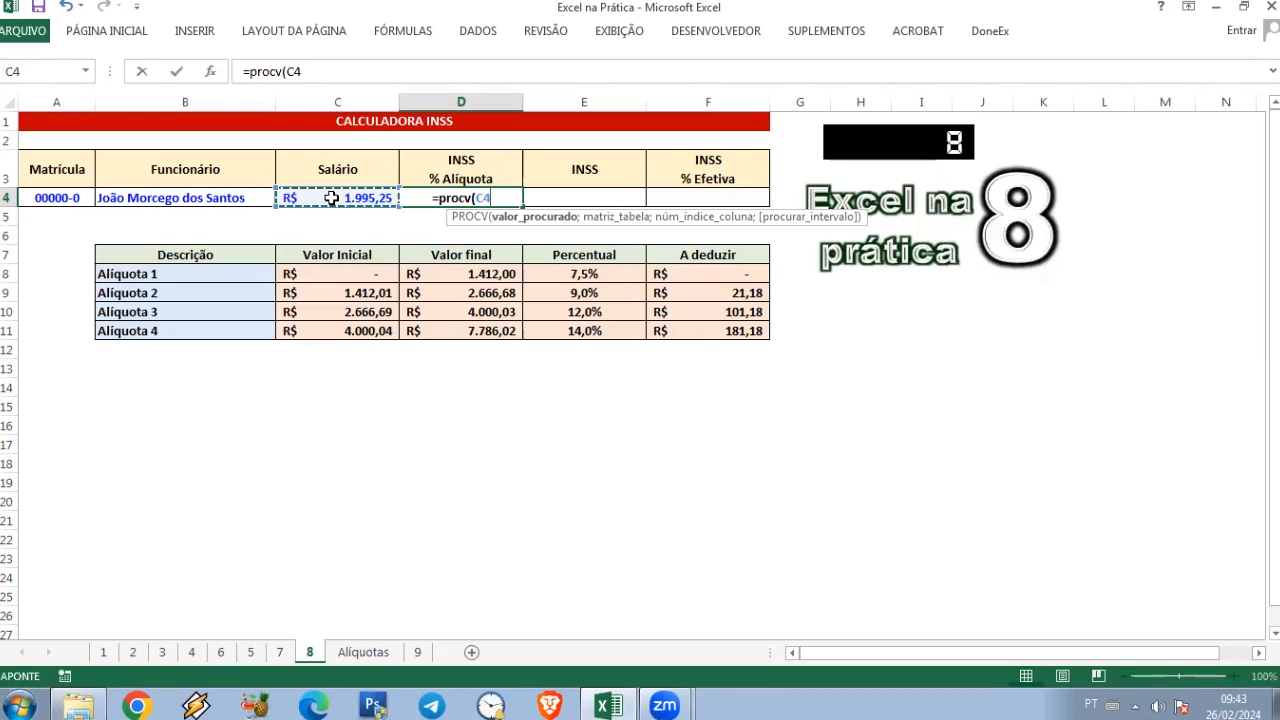
type(";")
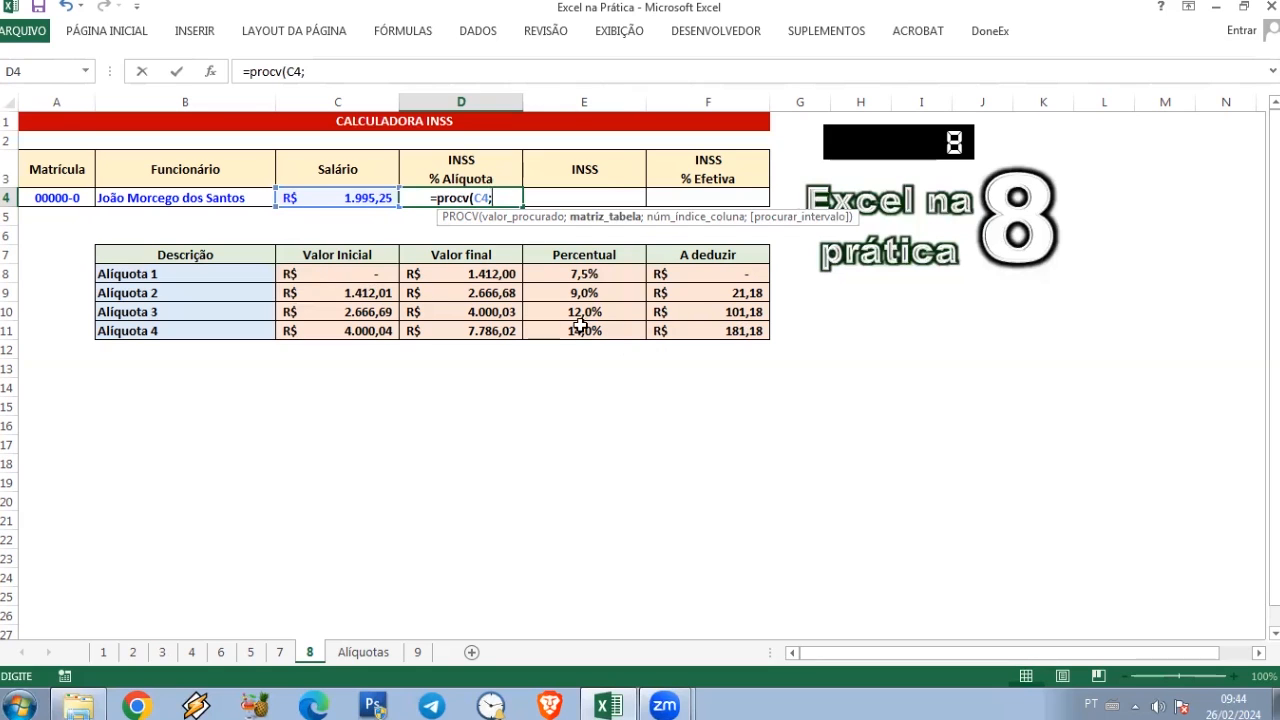
left_click(318, 275)
left_click_drag(318, 292, 660, 328)
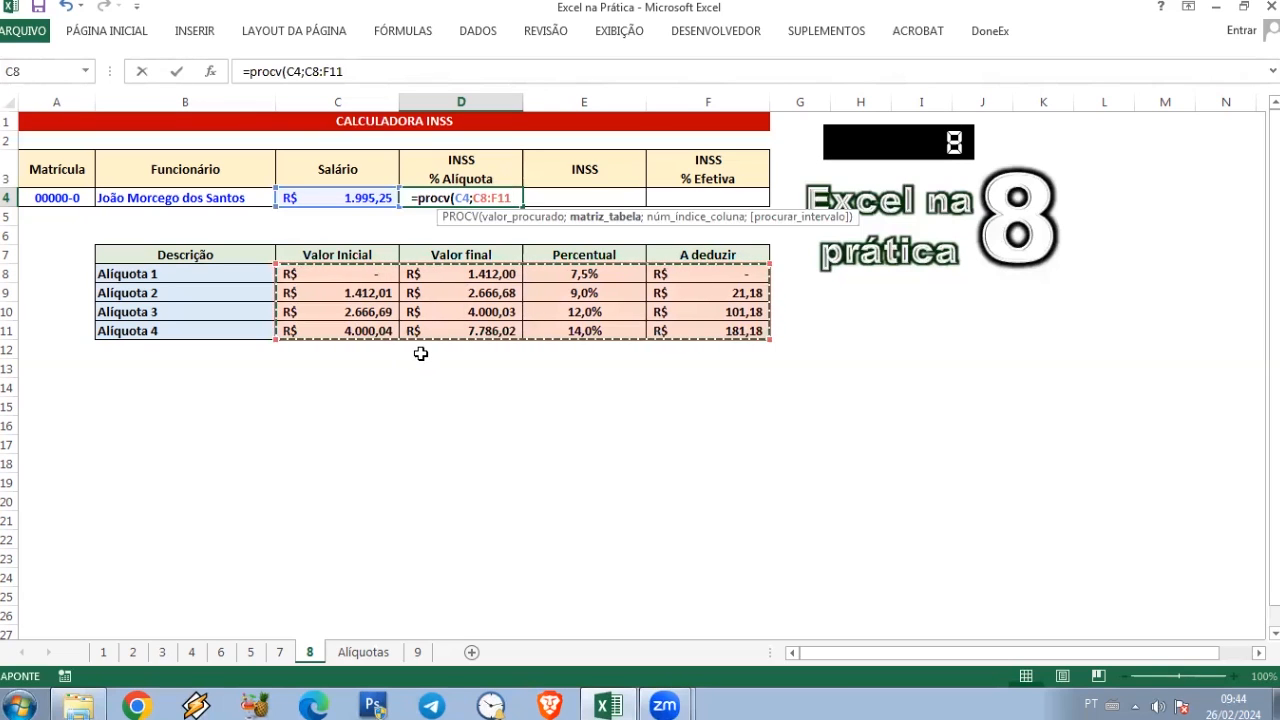
Step: Complete the PROCV formula in D4 with column index 3 and approximate match VERDADEIRO
type(";")
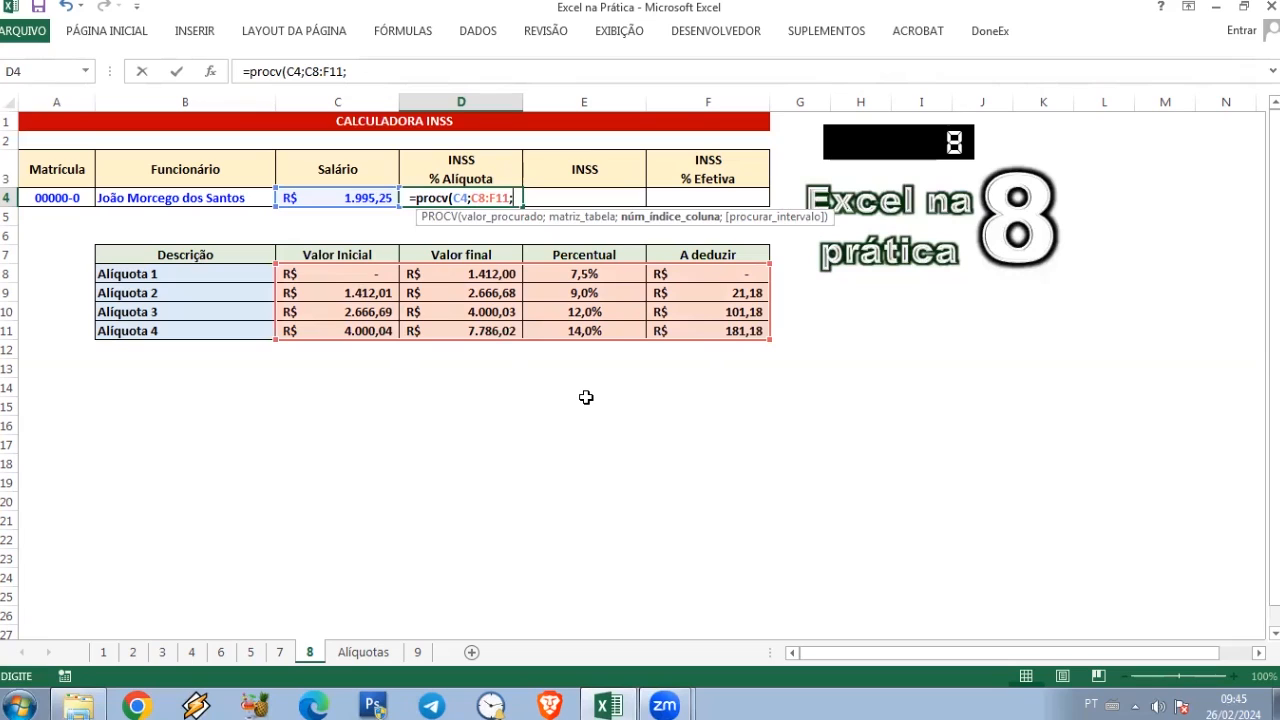
type("3")
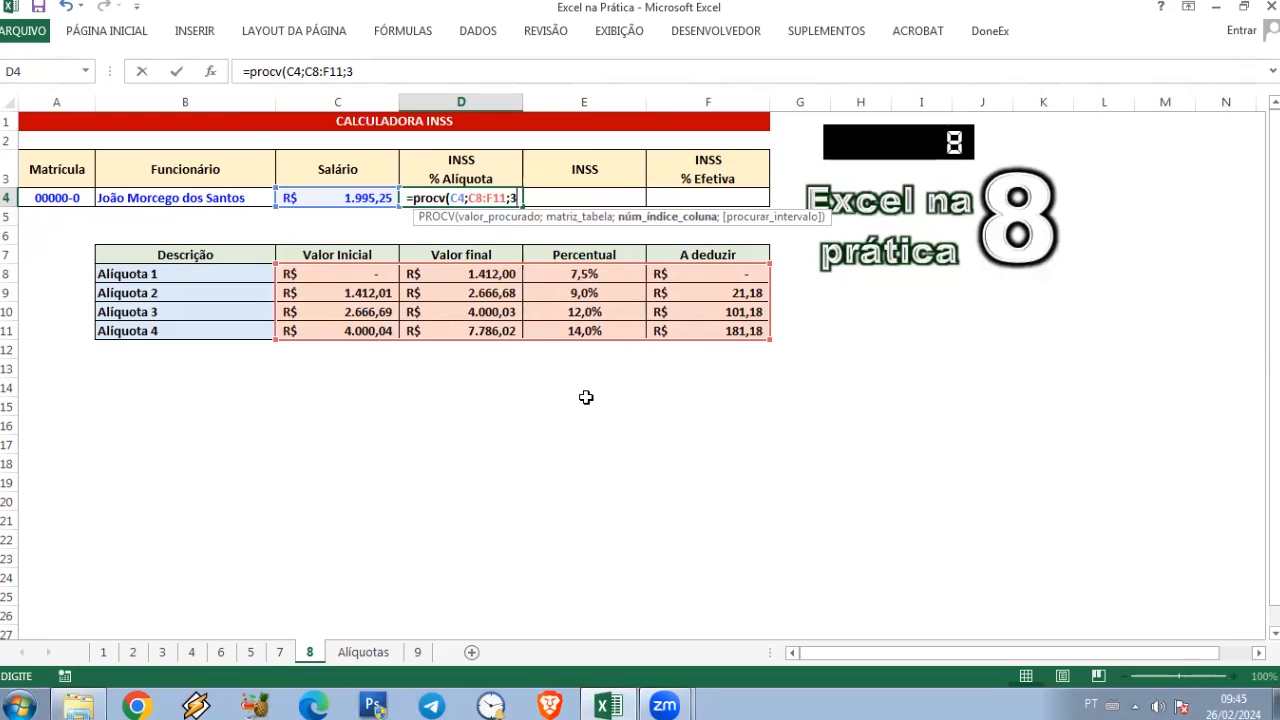
type(";")
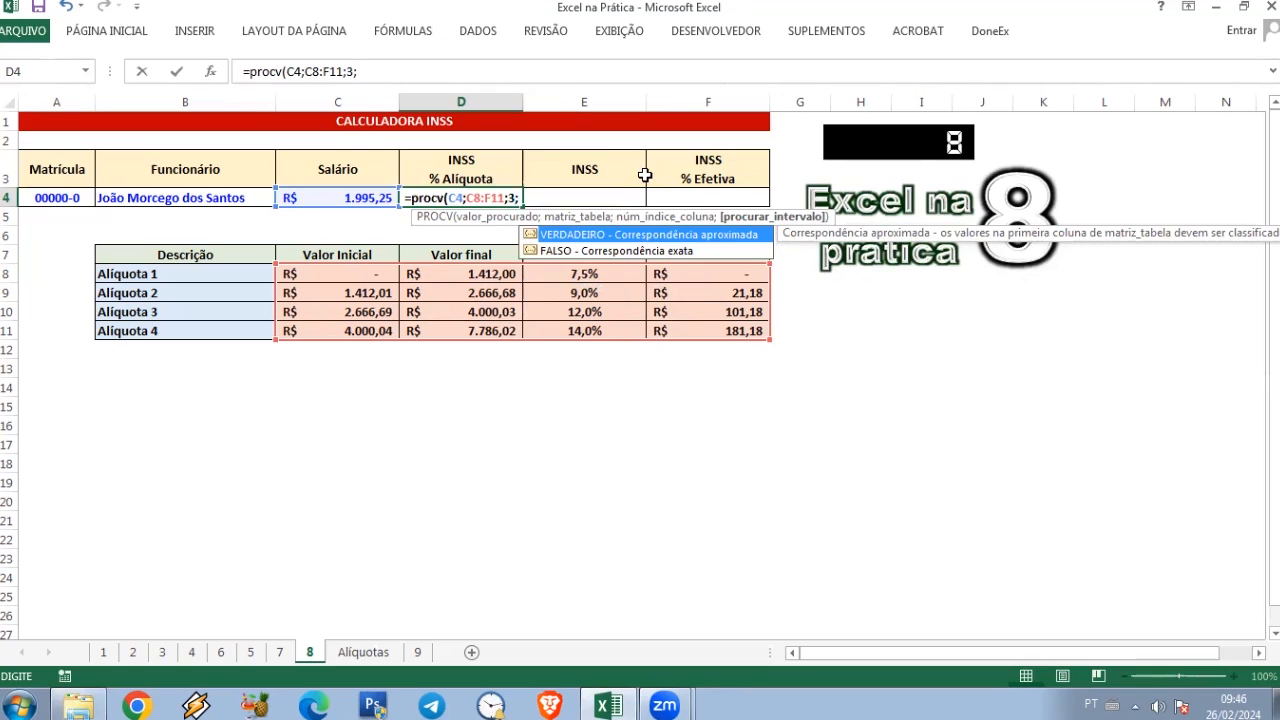
key("Tab")
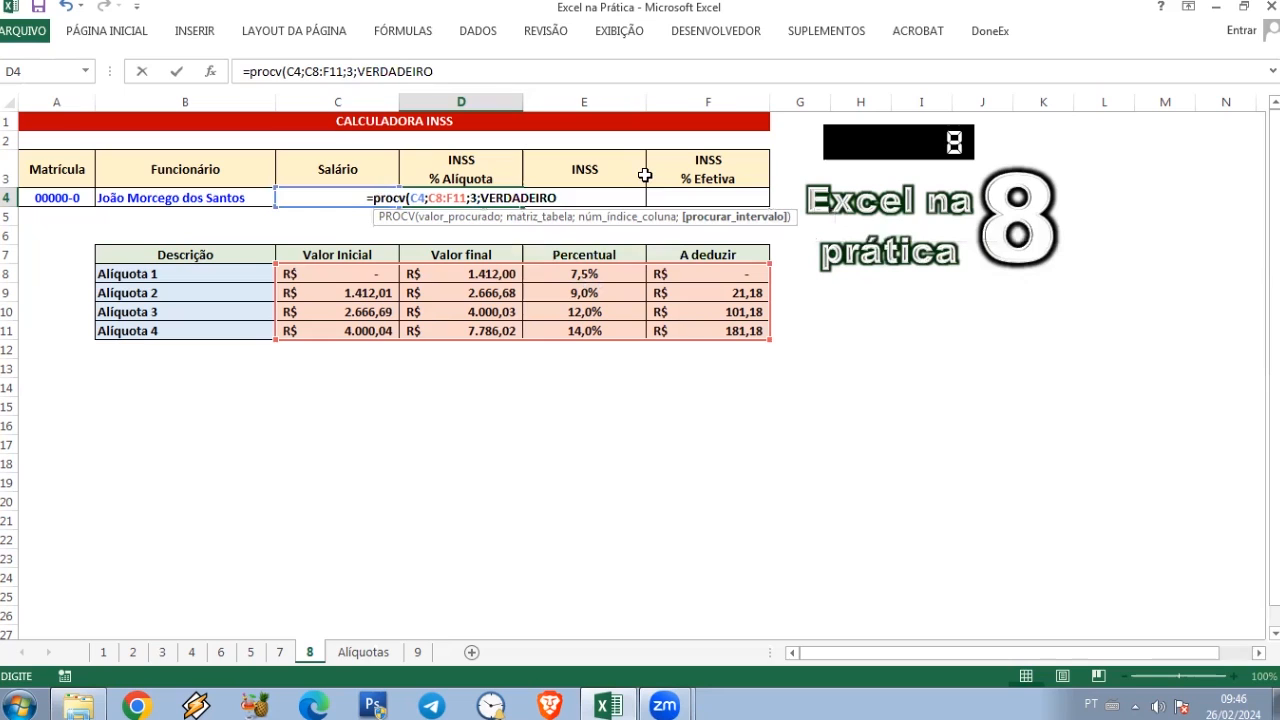
type(")")
key("Return")
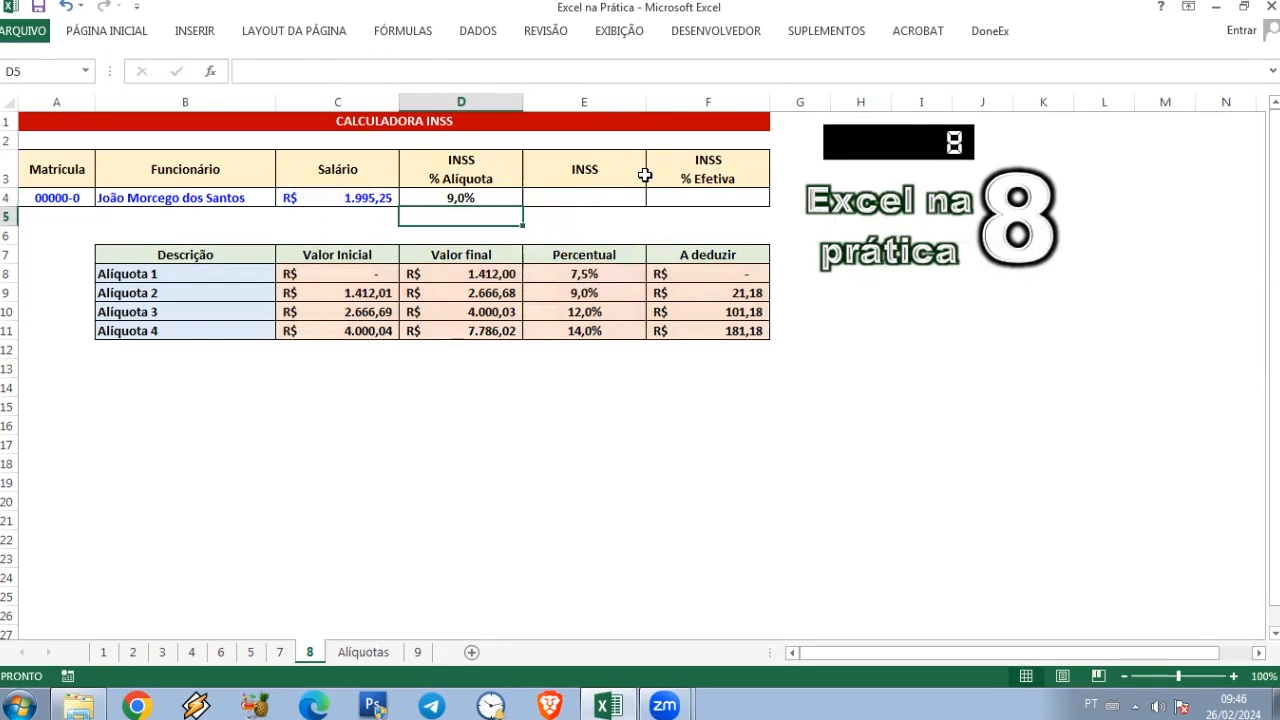
key("Up")
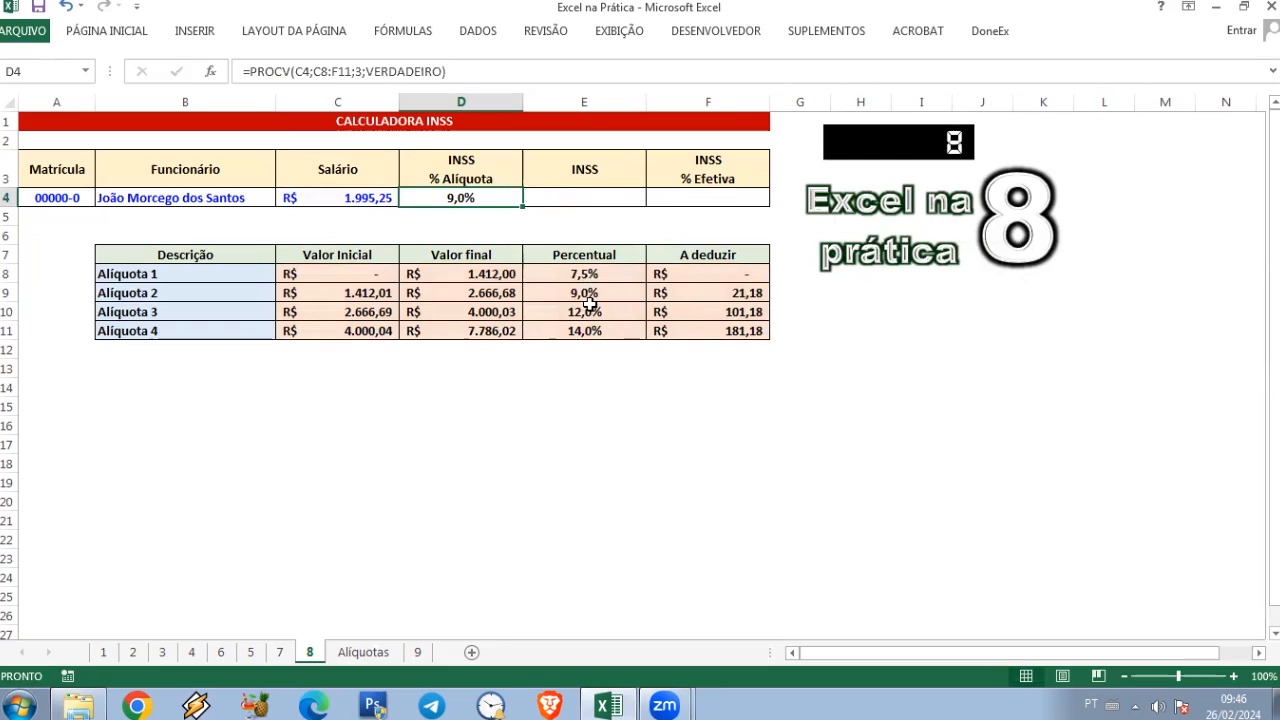
Step: Test the rate lookup with salaries of 1412 and 1412,01 in C4
left_click(357, 204)
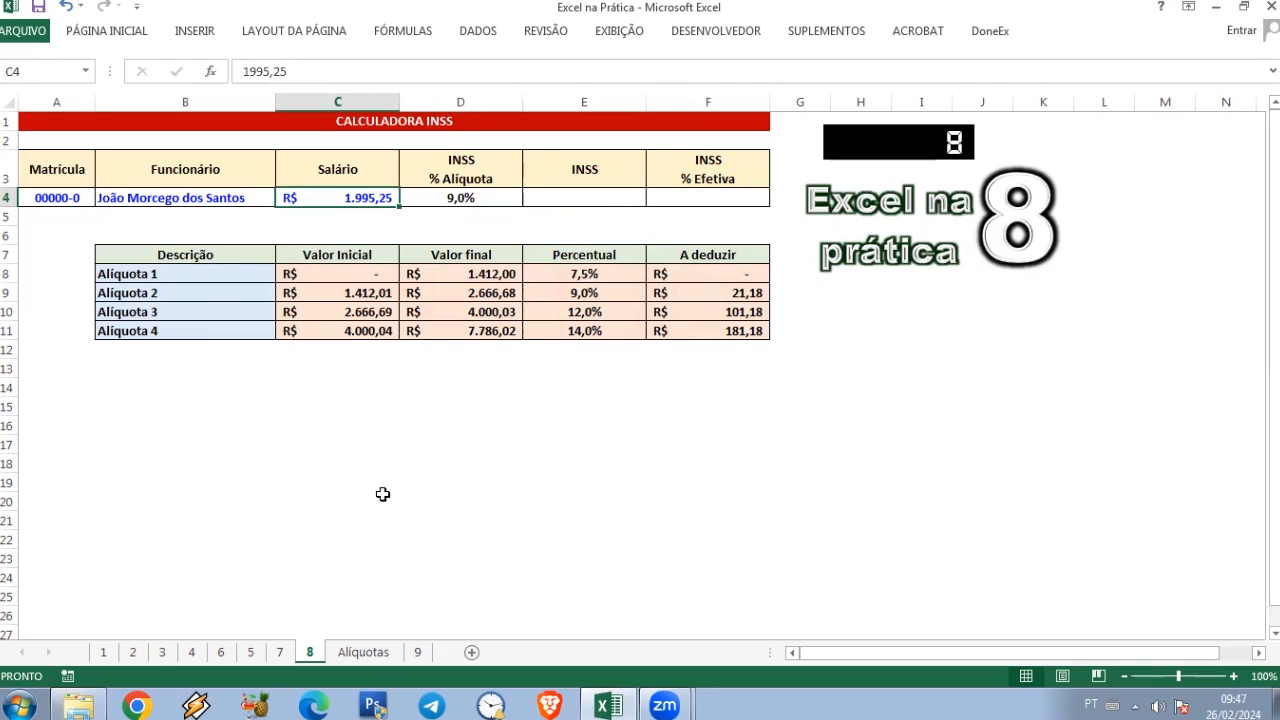
type("1412")
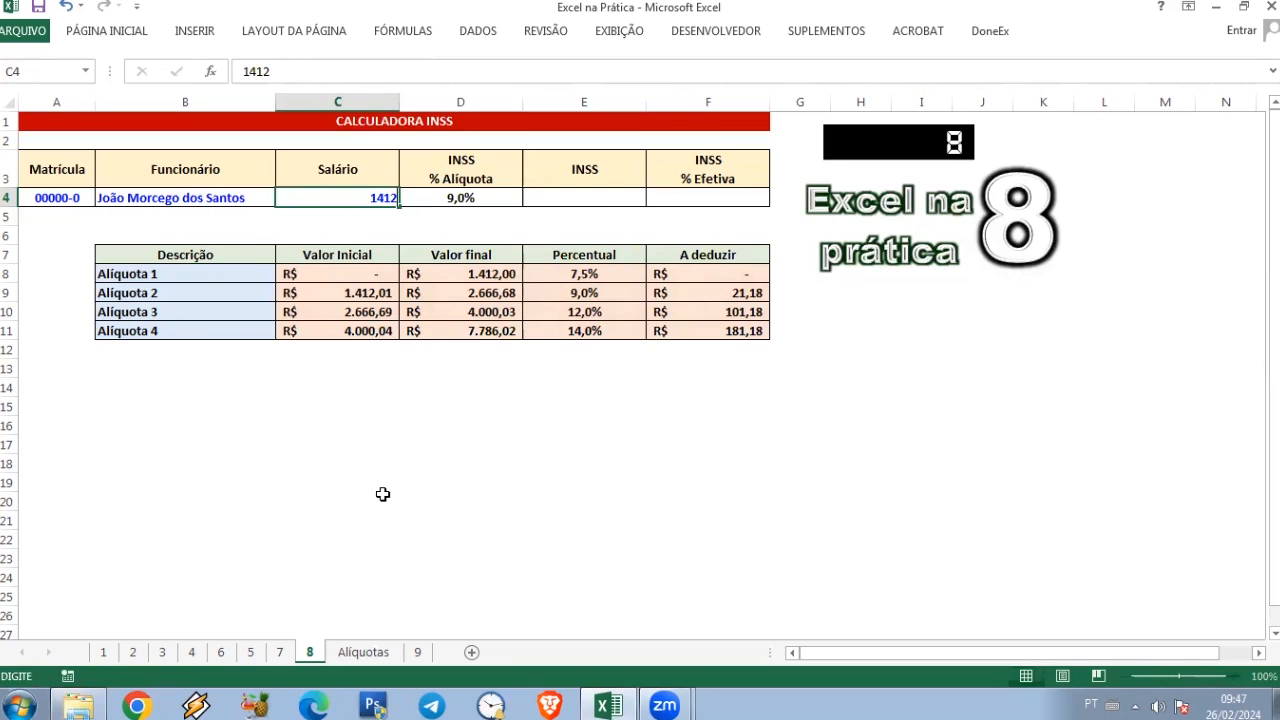
key("Return")
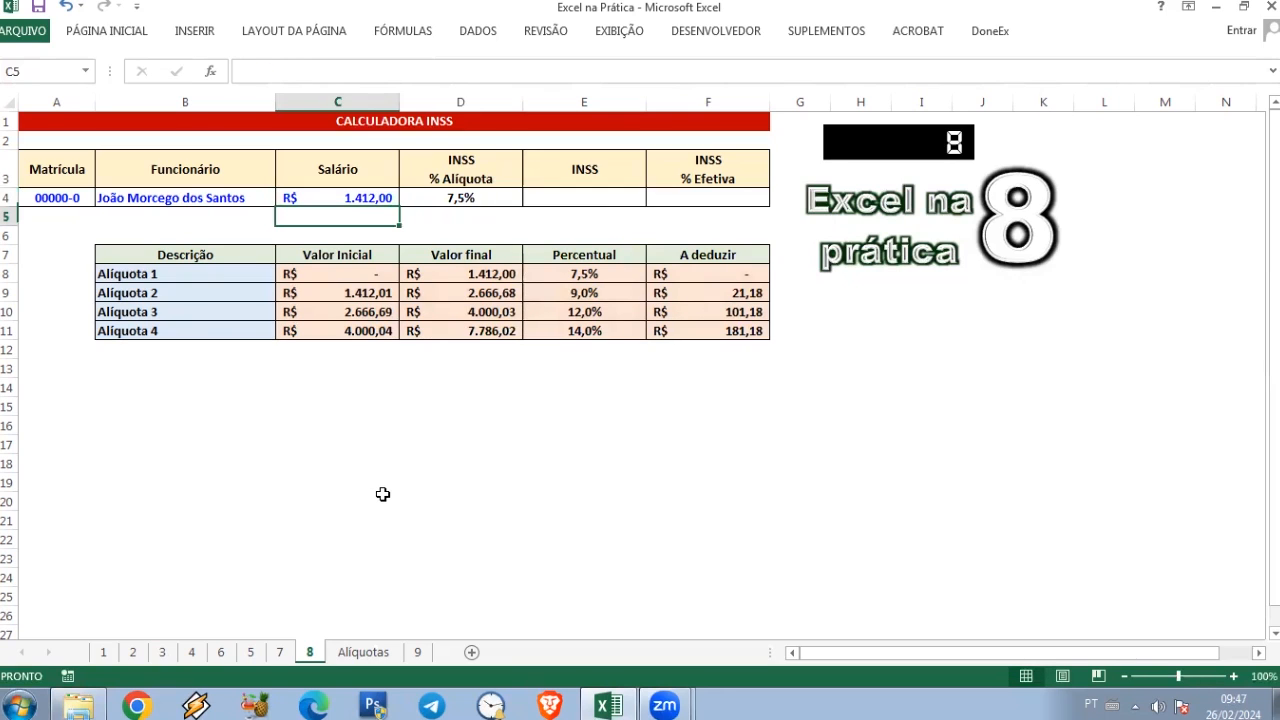
key("Up")
type("14")
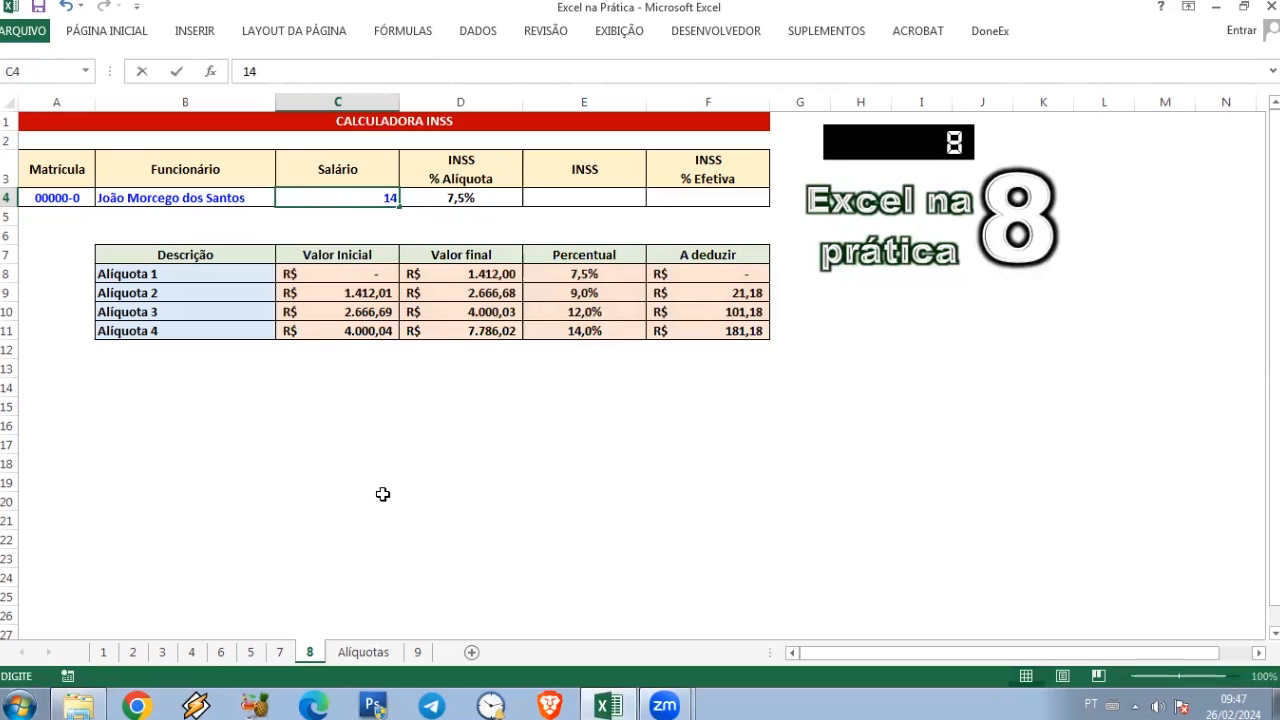
type("12,01")
key("Return")
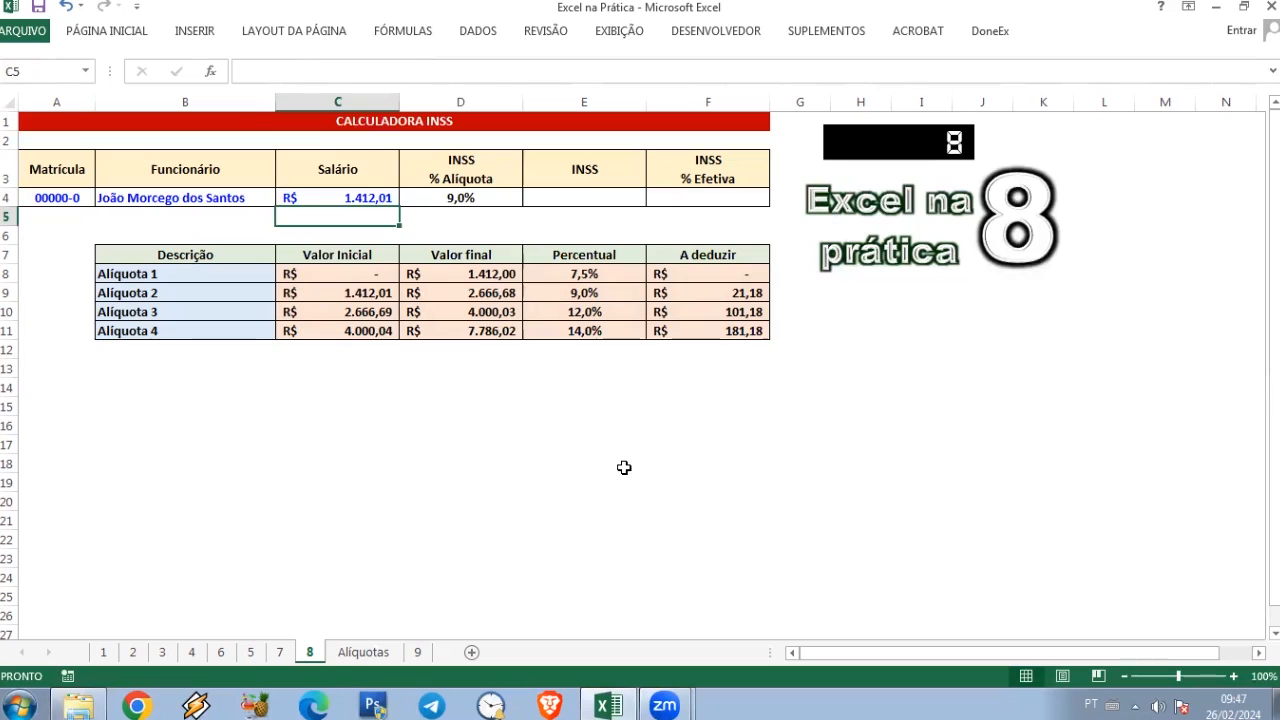
Step: Restore the salary in C4 to 1995,25
key("Up")
key("Delete")
type("1.995,")
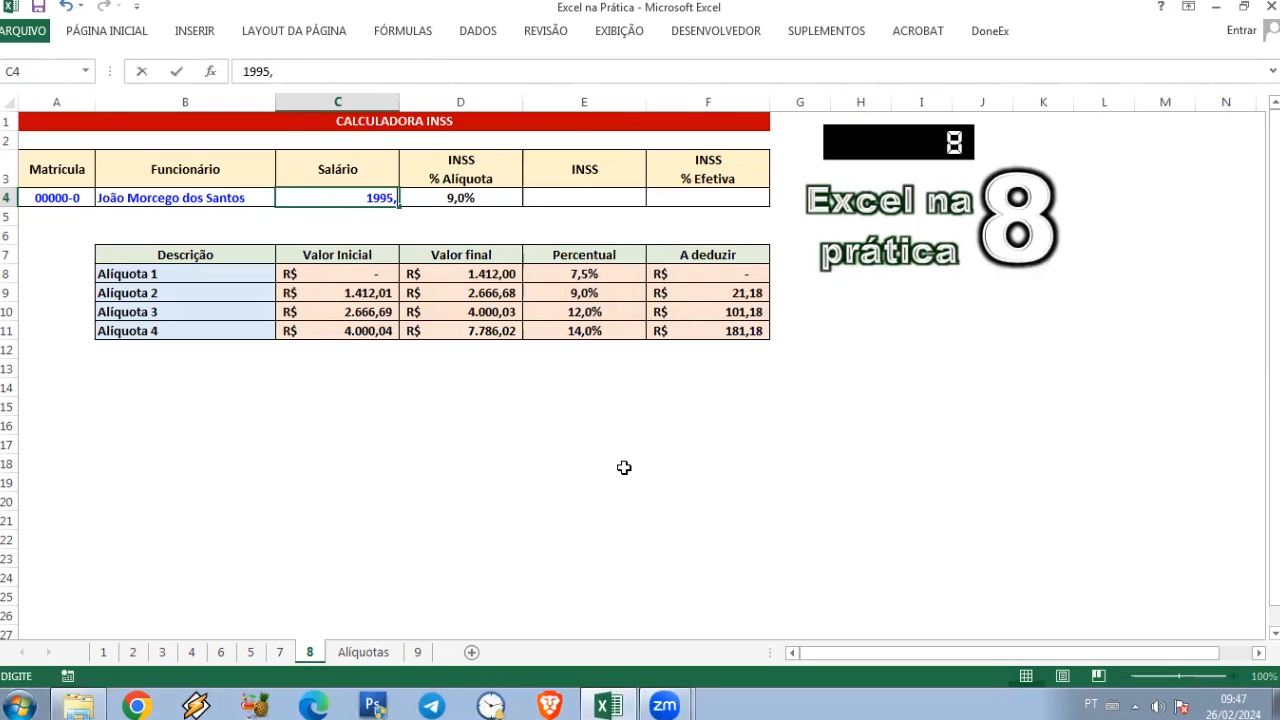
type("25")
key("Return")
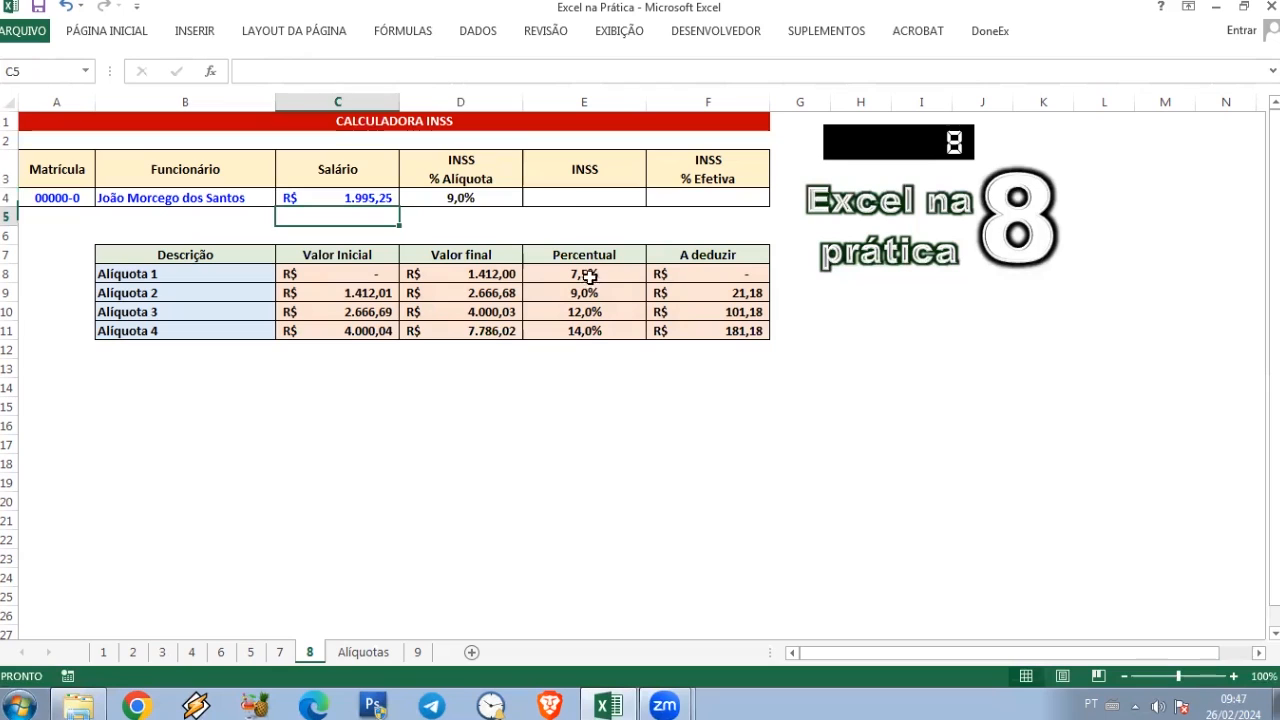
Step: Copy the PROCV expression without its equals sign from the formula in D4, leaving the formula unedited
left_click(570, 199)
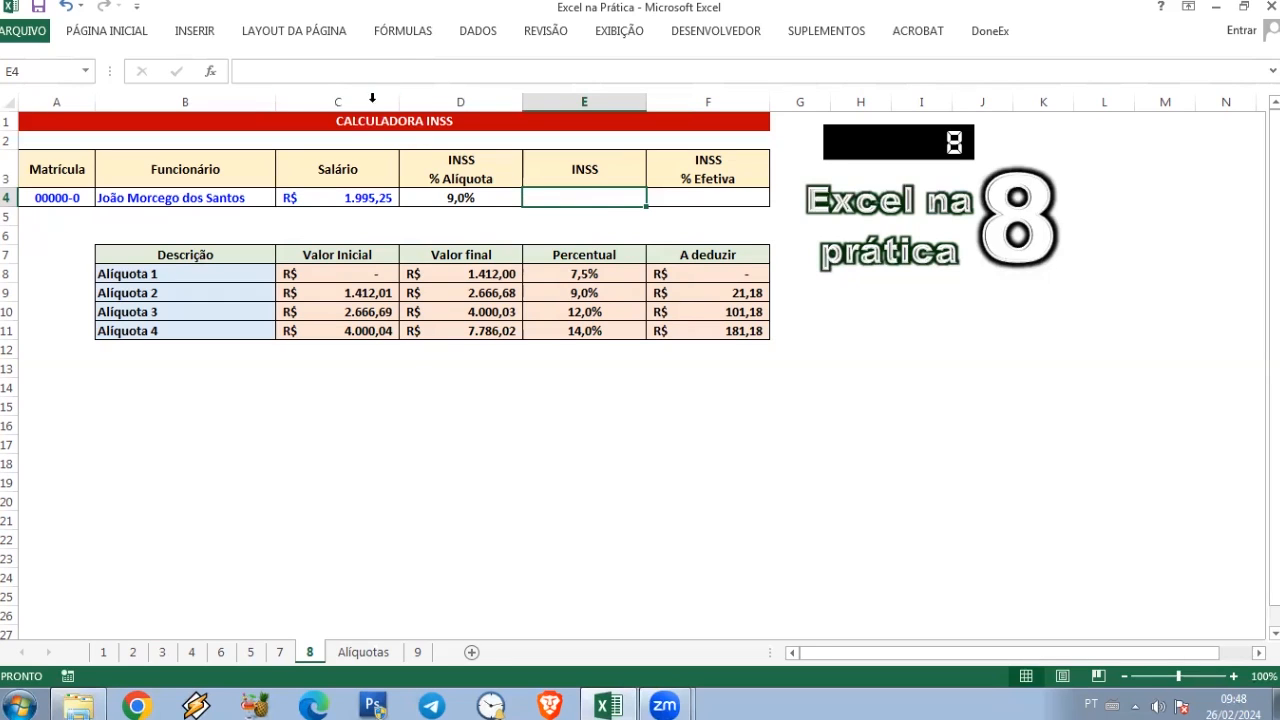
left_click(494, 198)
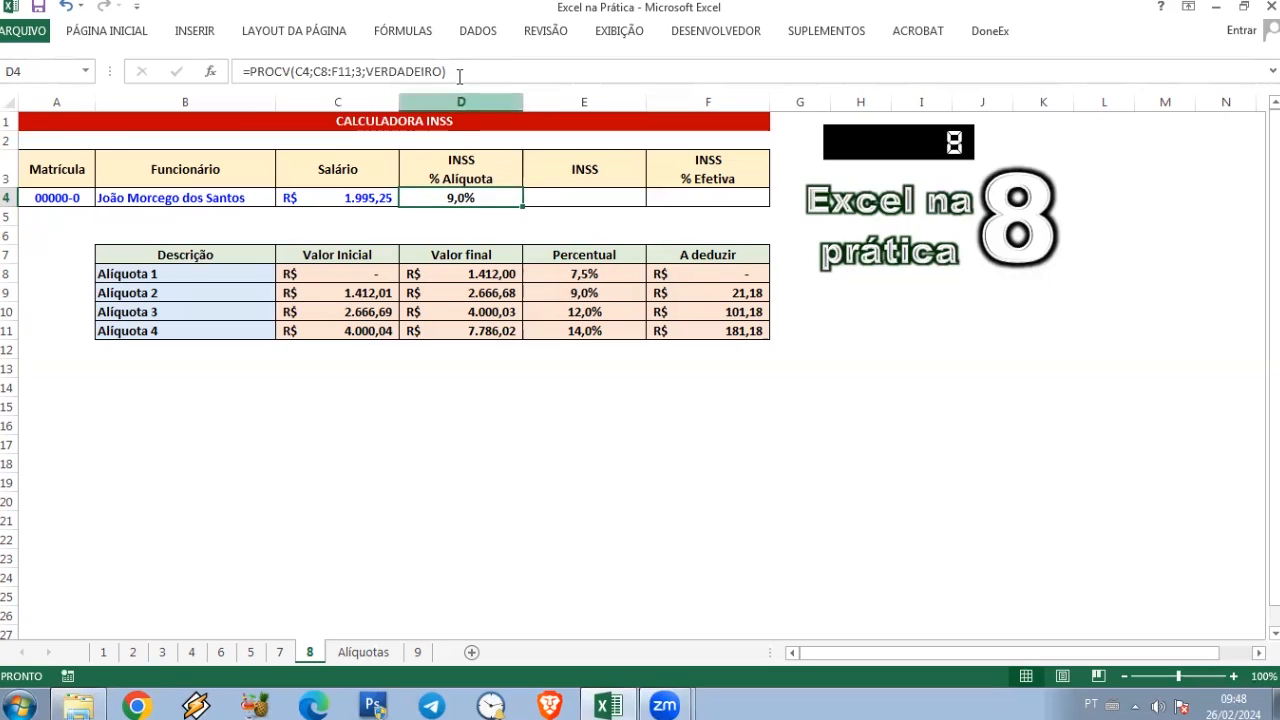
left_click(457, 71)
left_click_drag(457, 71, 220, 71)
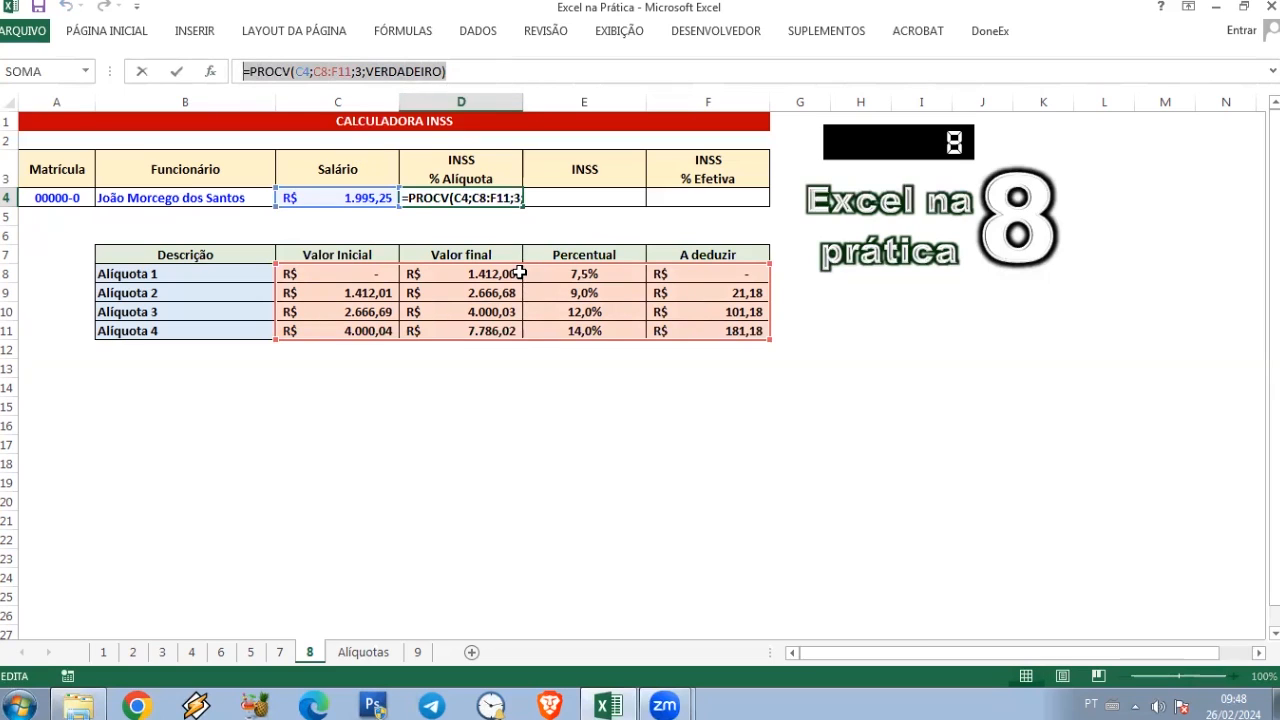
left_click(459, 71)
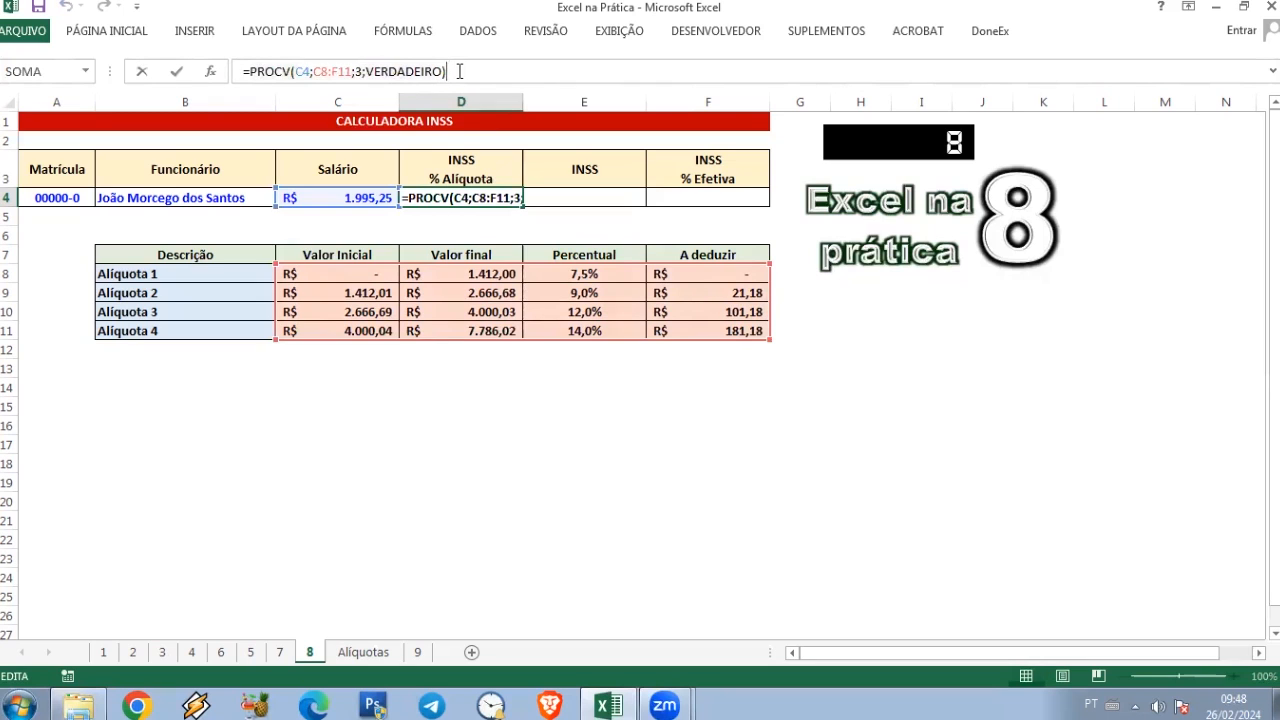
key("shift+Left")
key("shift+Left")
key("shift+Left")
key("shift+Left")
key("shift+Left")
key("shift+Left")
key("shift+Left")
key("shift+Left")
key("shift+Left")
key("shift+Left")
key("shift+Left")
key("shift+Left")
key("shift+Left")
key("shift+Left")
key("shift+Left")
key("shift+Left")
key("shift+Left")
key("shift+Left")
key("shift+Left")
key("shift+Left")
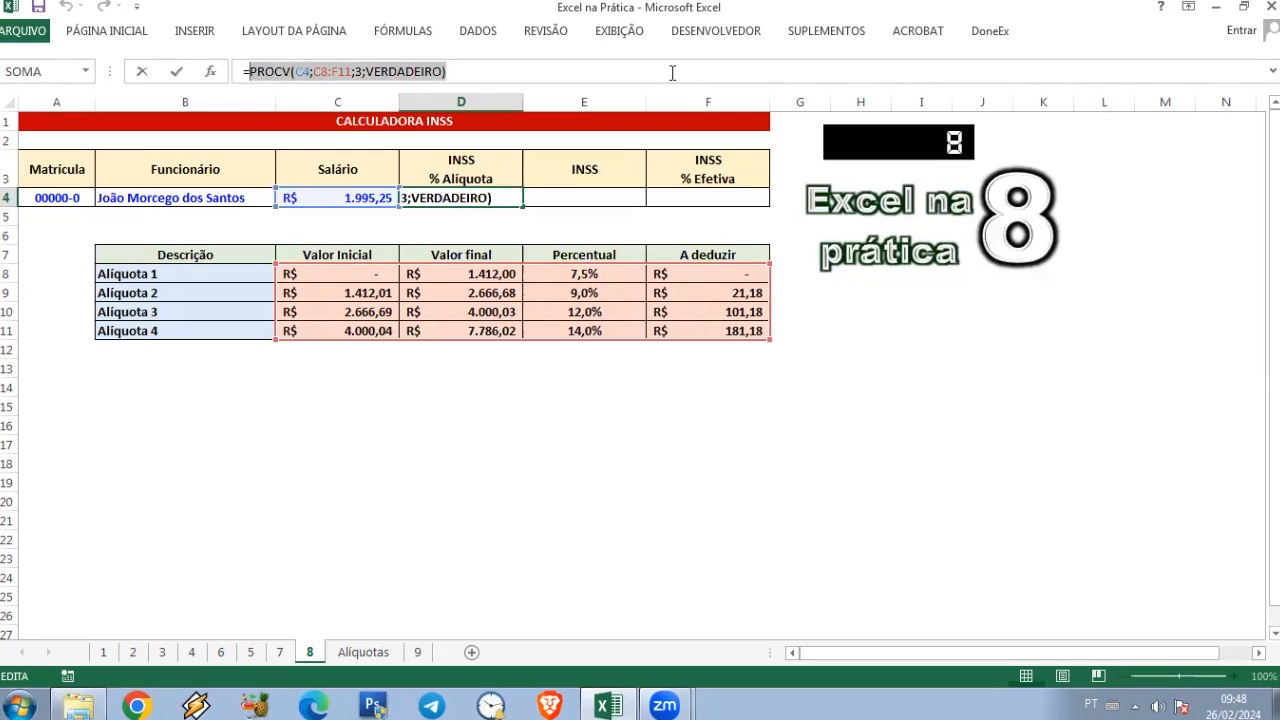
key("Escape")
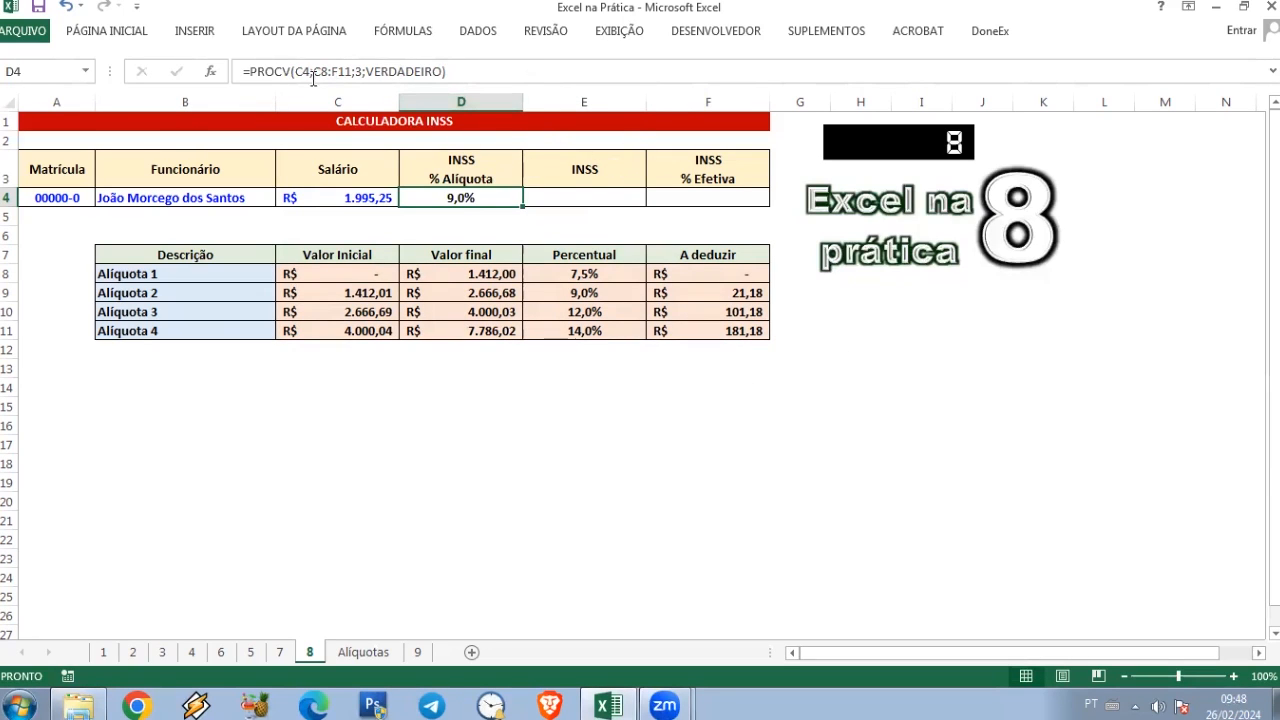
Step: Start an SE formula in E4 with the logical test C4<=$D$11, keeping the ceiling reference absolute
left_click(618, 198)
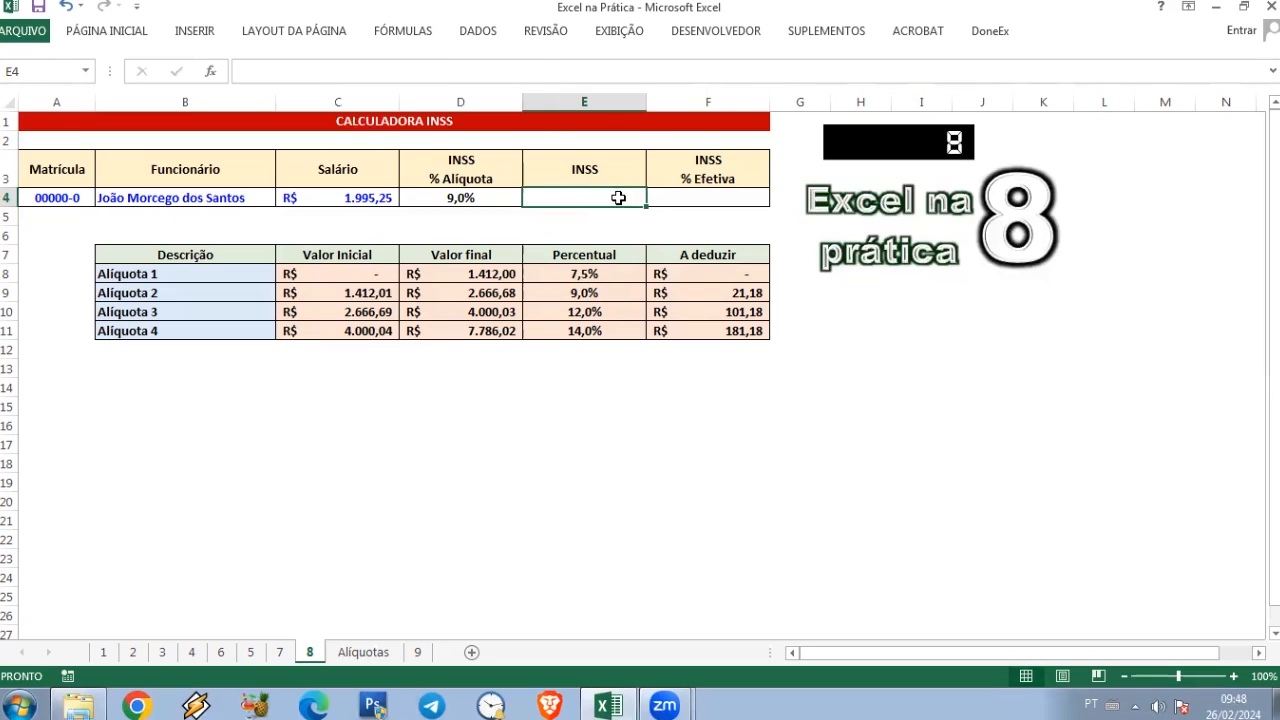
type("=")
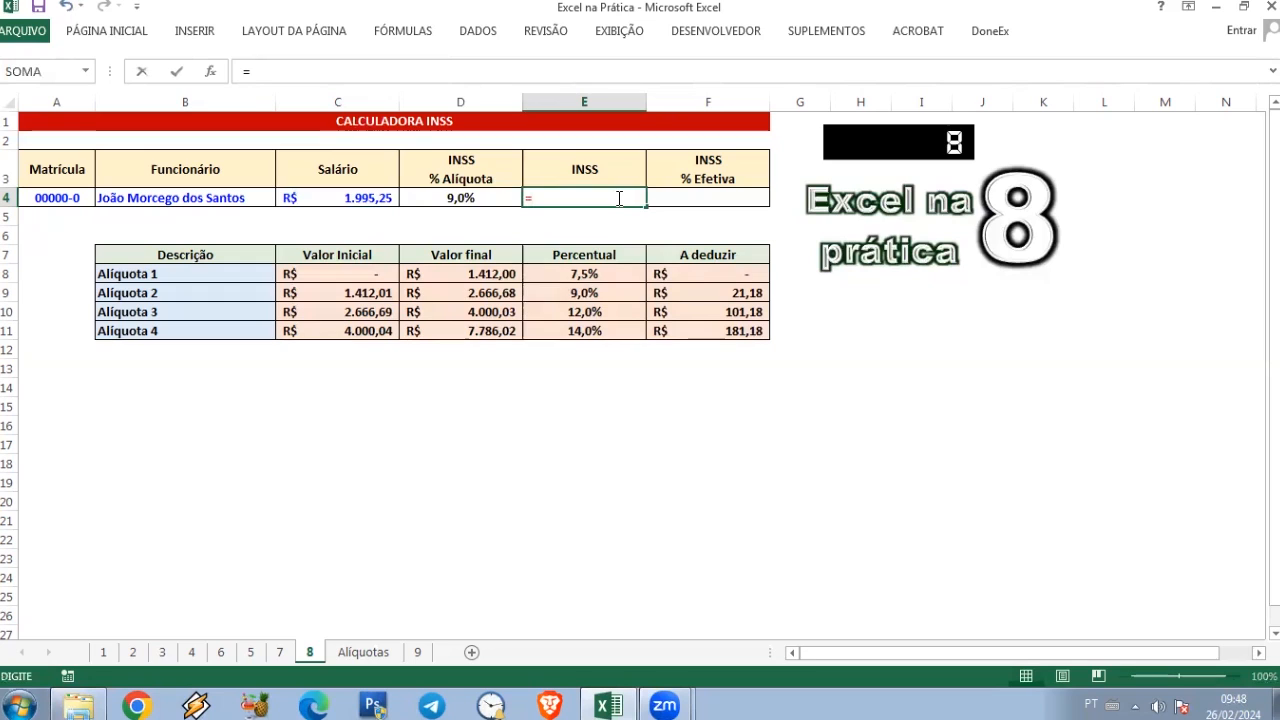
type("SE")
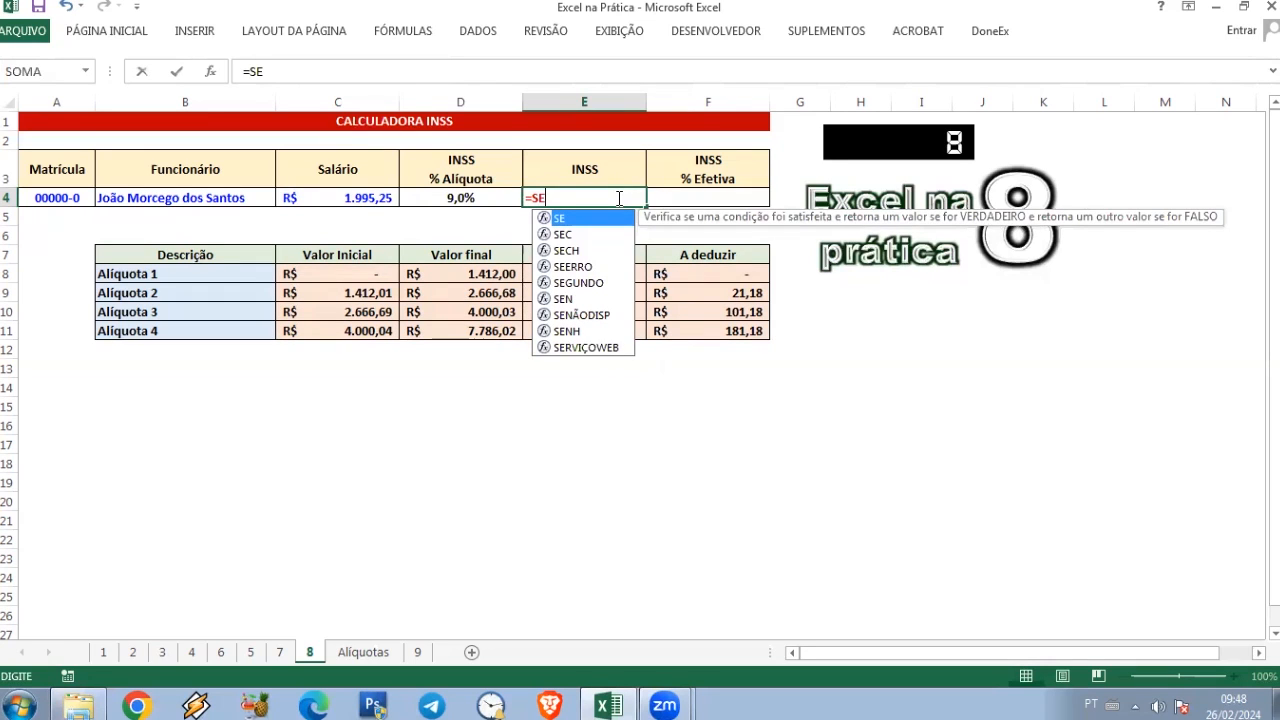
type("(")
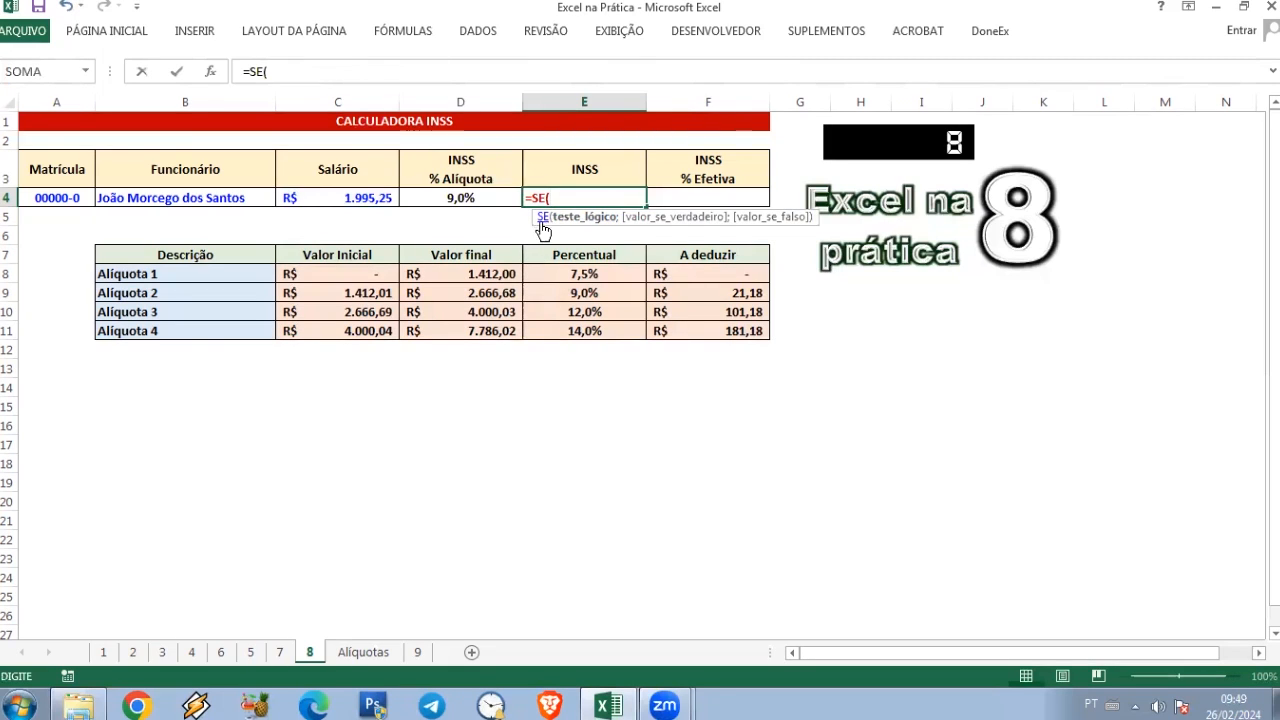
left_click(331, 197)
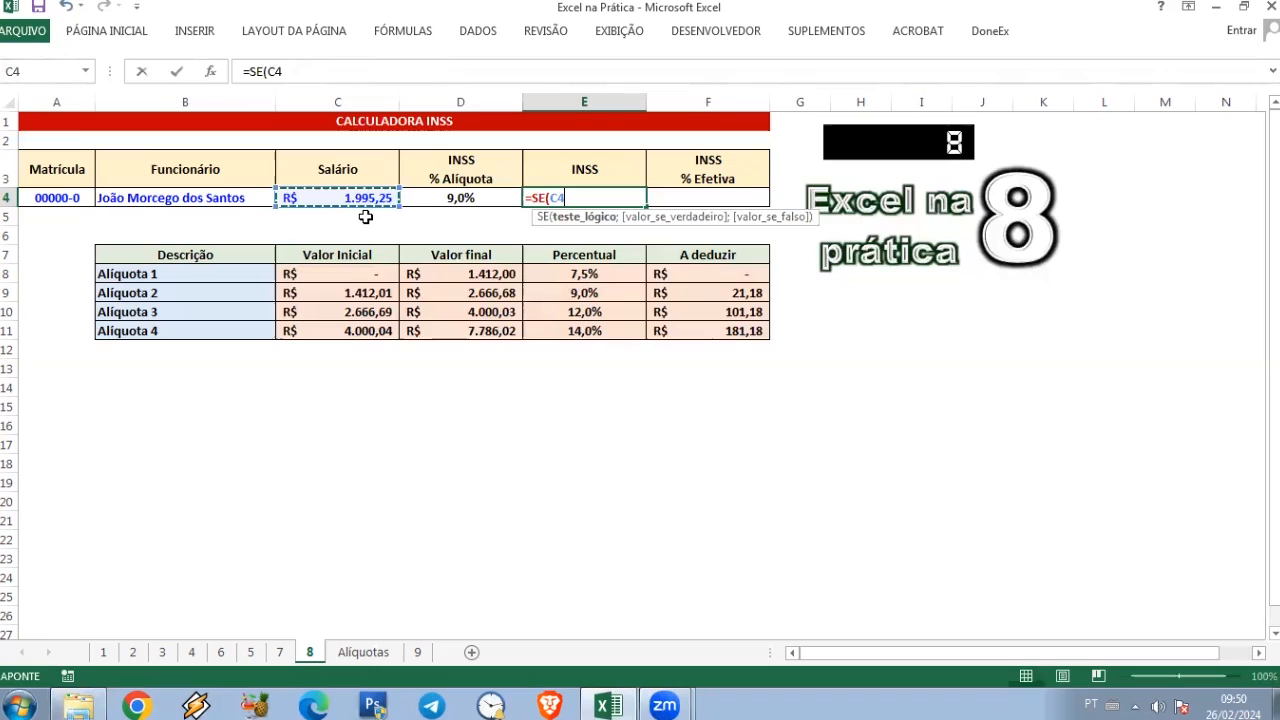
type("<")
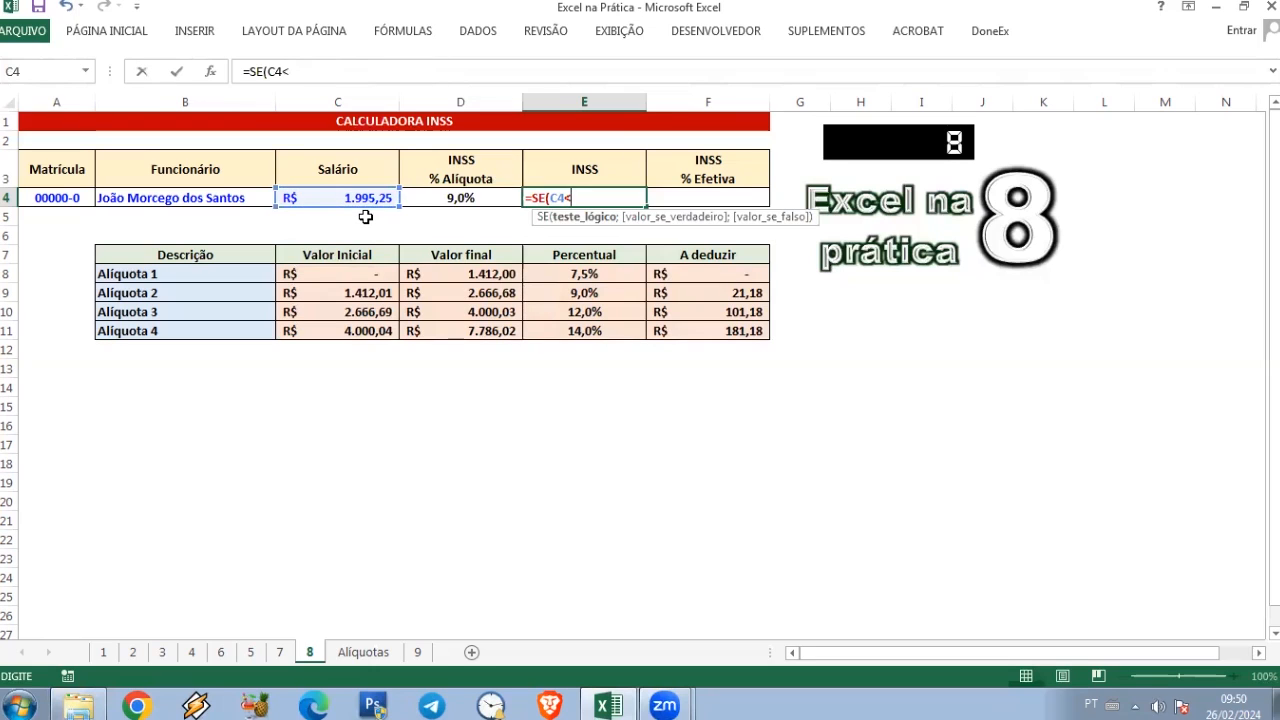
type("=")
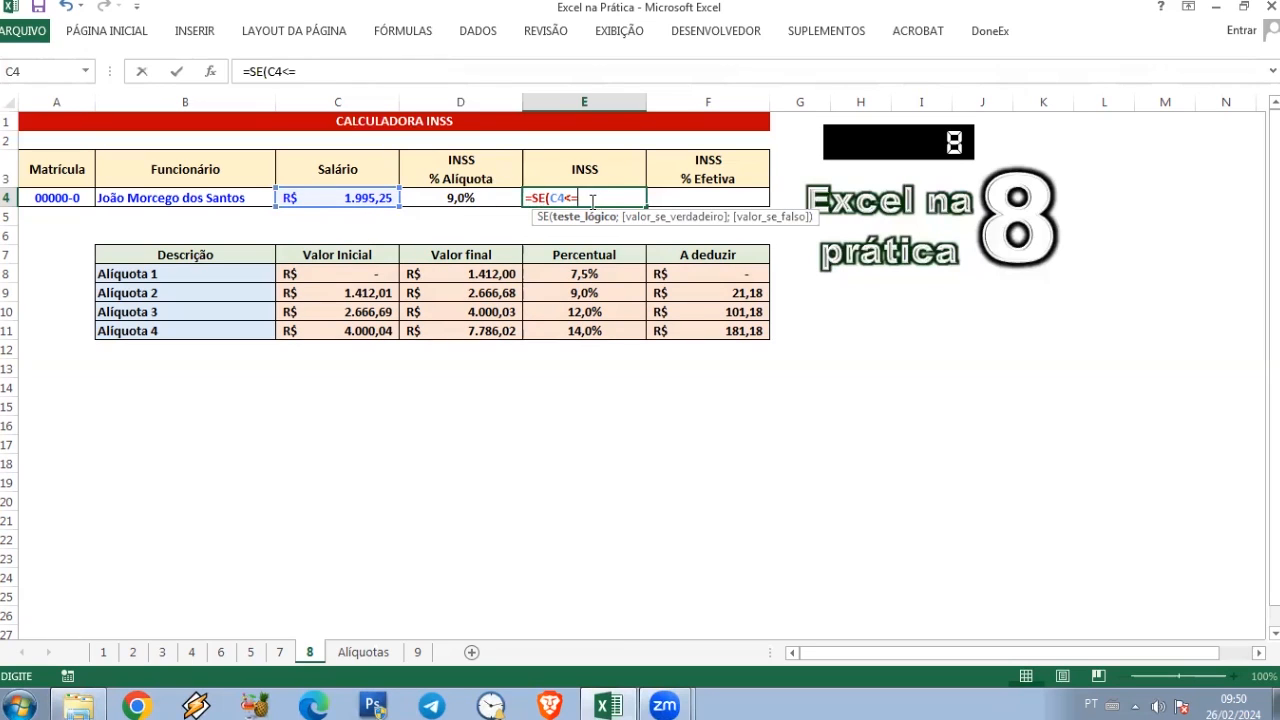
left_click(476, 331)
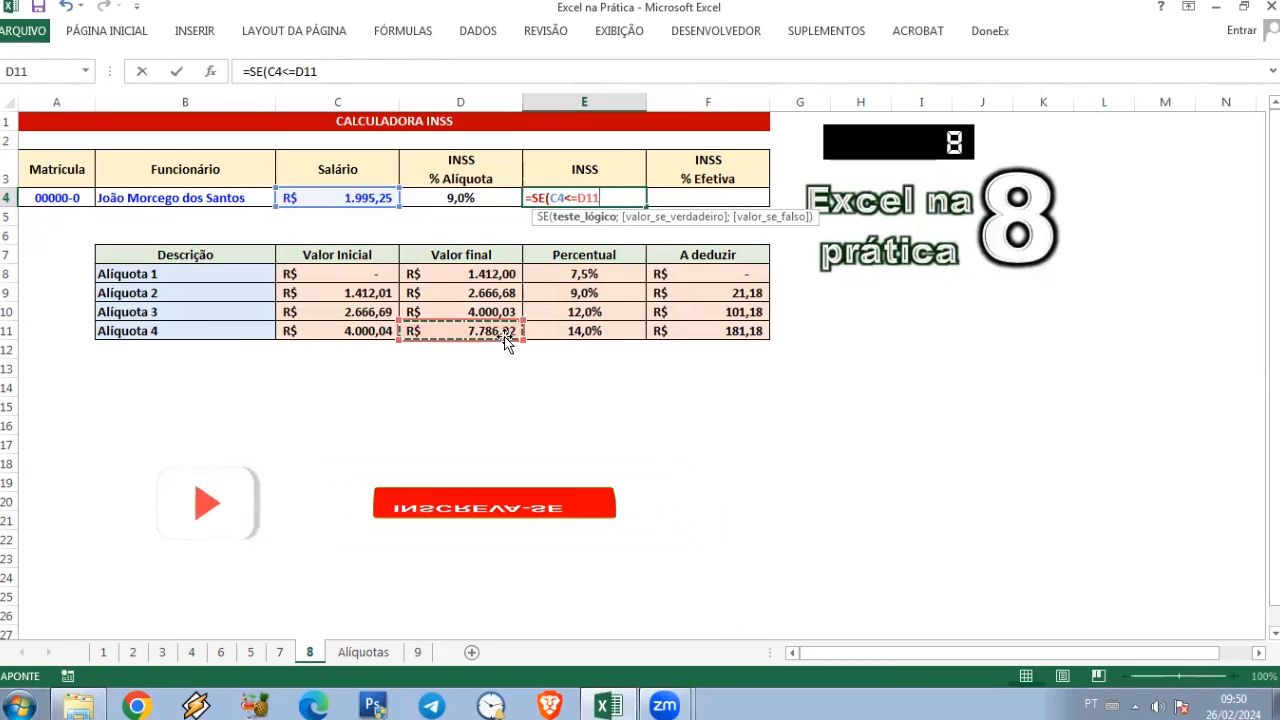
key("F4")
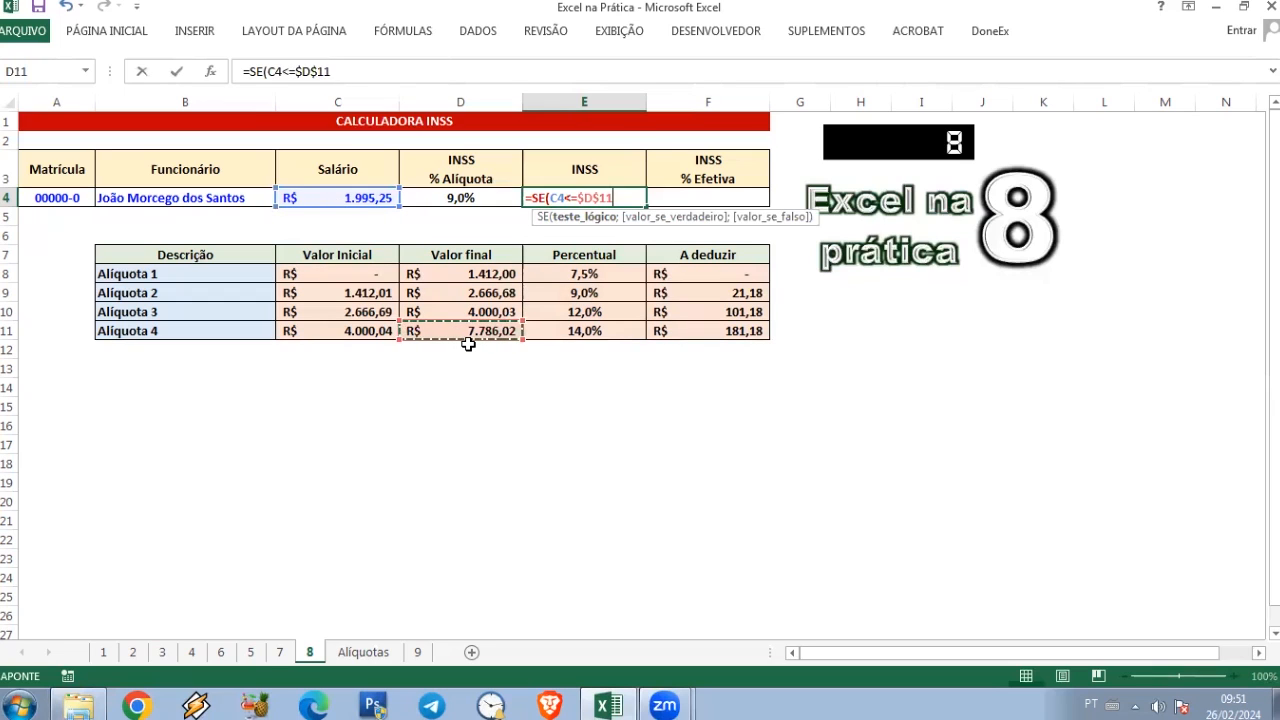
type(";")
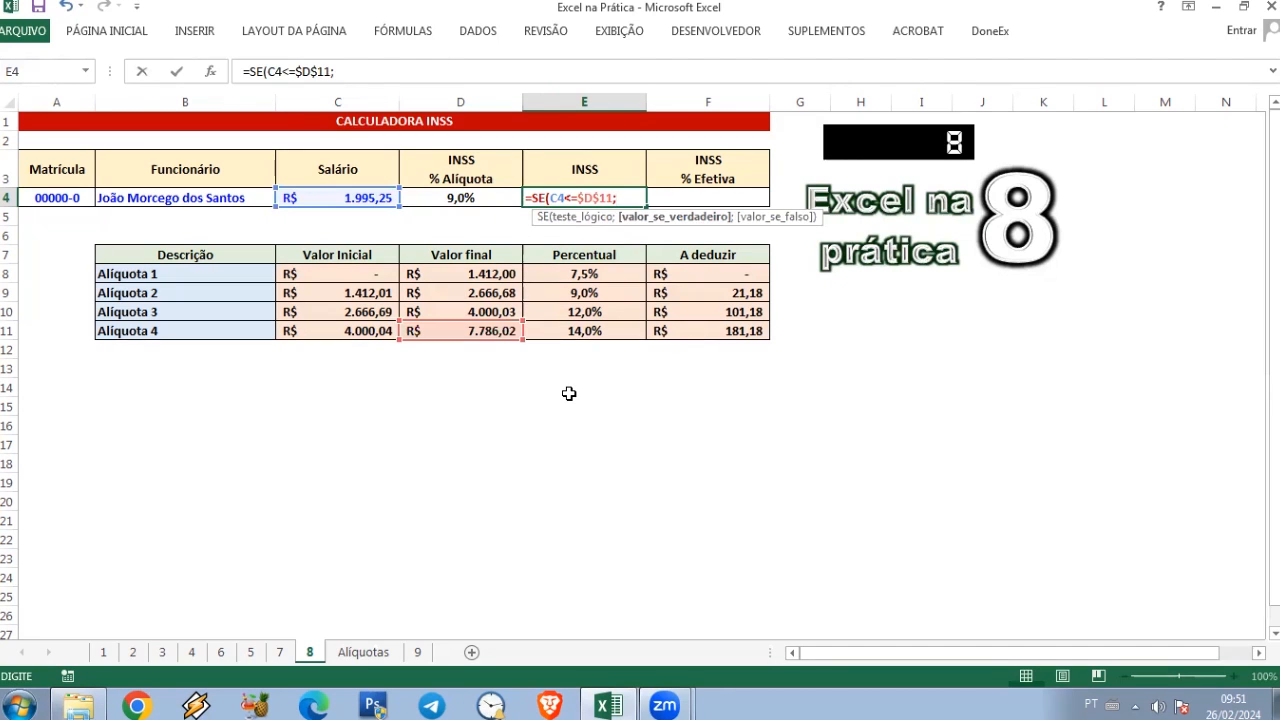
Step: Set the value-if-true argument to C4*D4 minus the copied PROCV expression
left_click(356, 199)
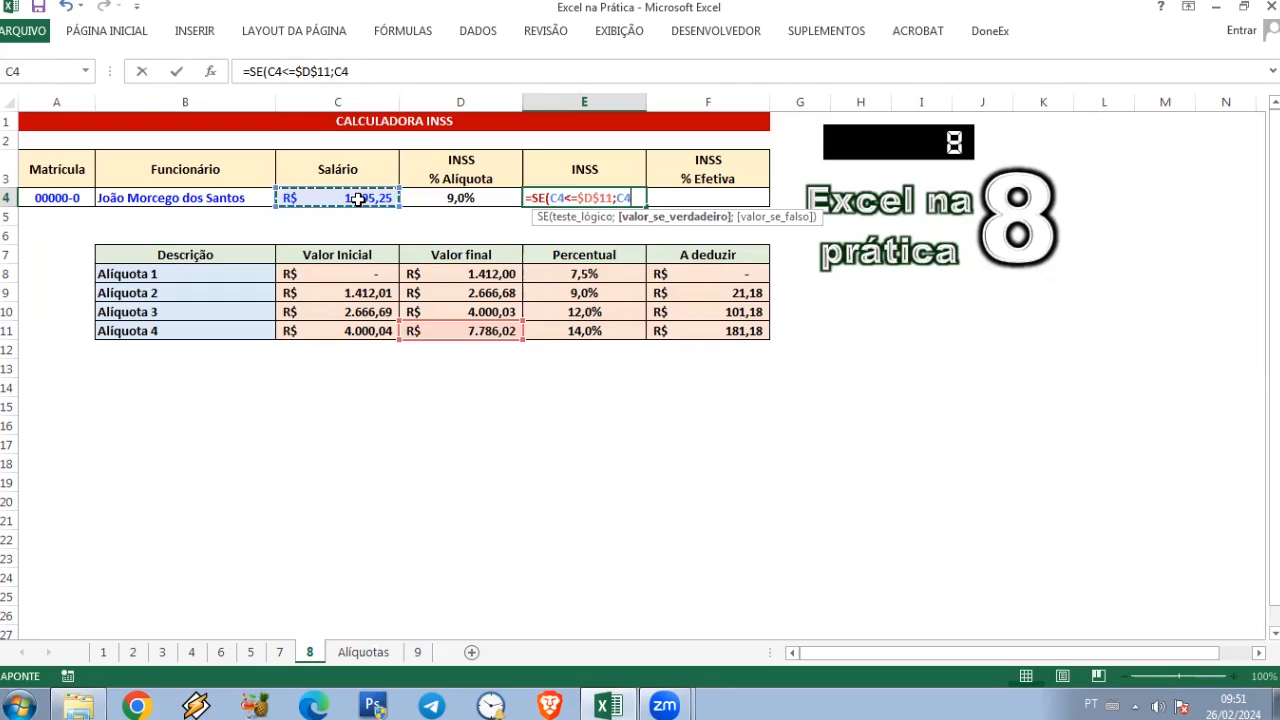
type("*")
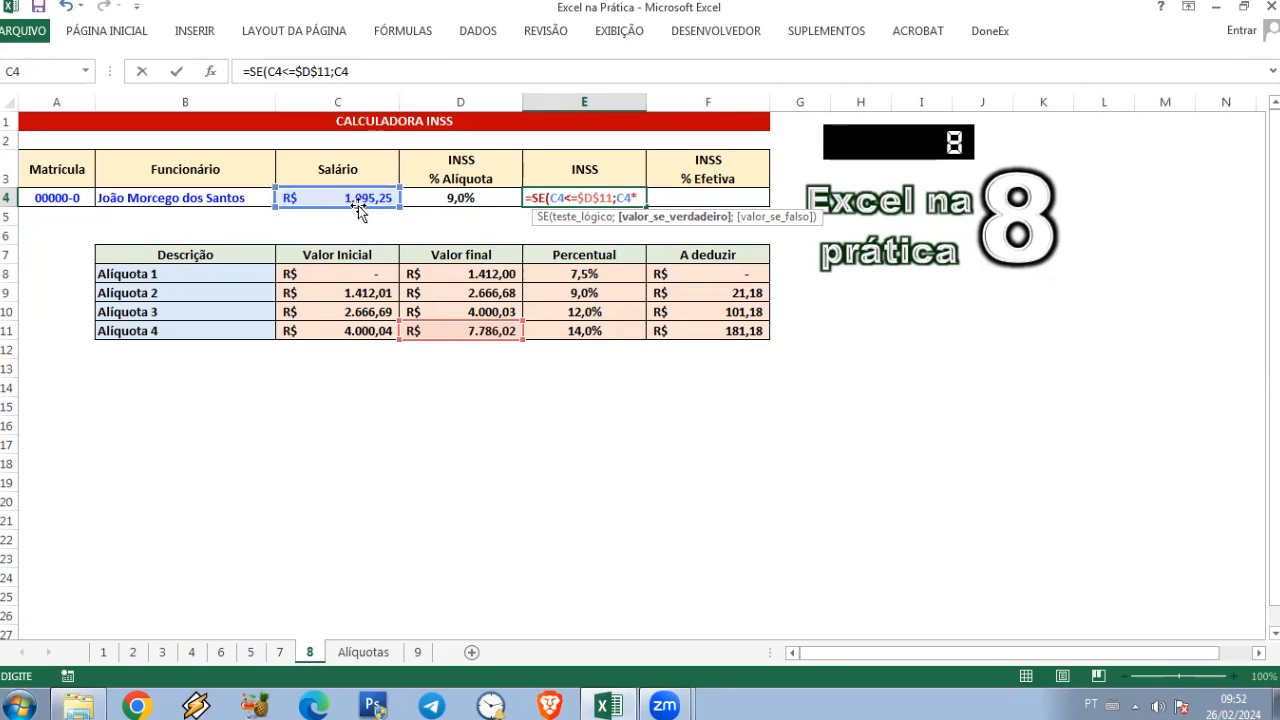
left_click(460, 198)
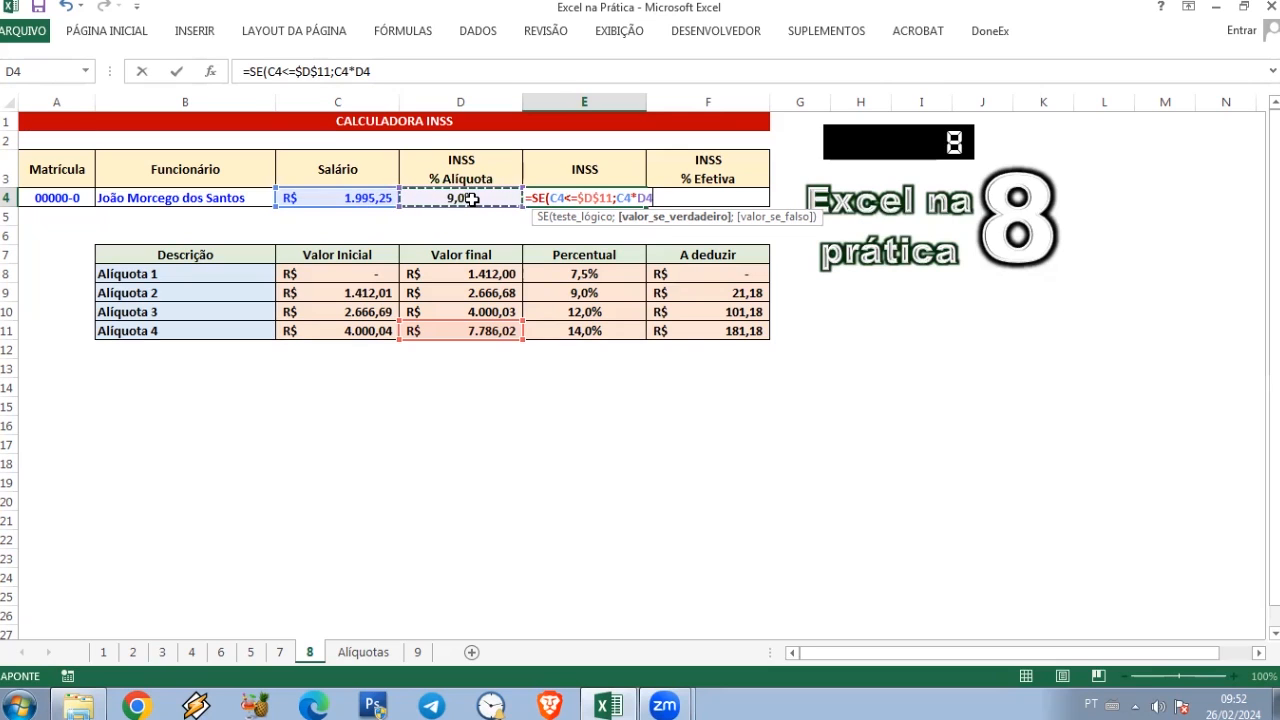
type("-")
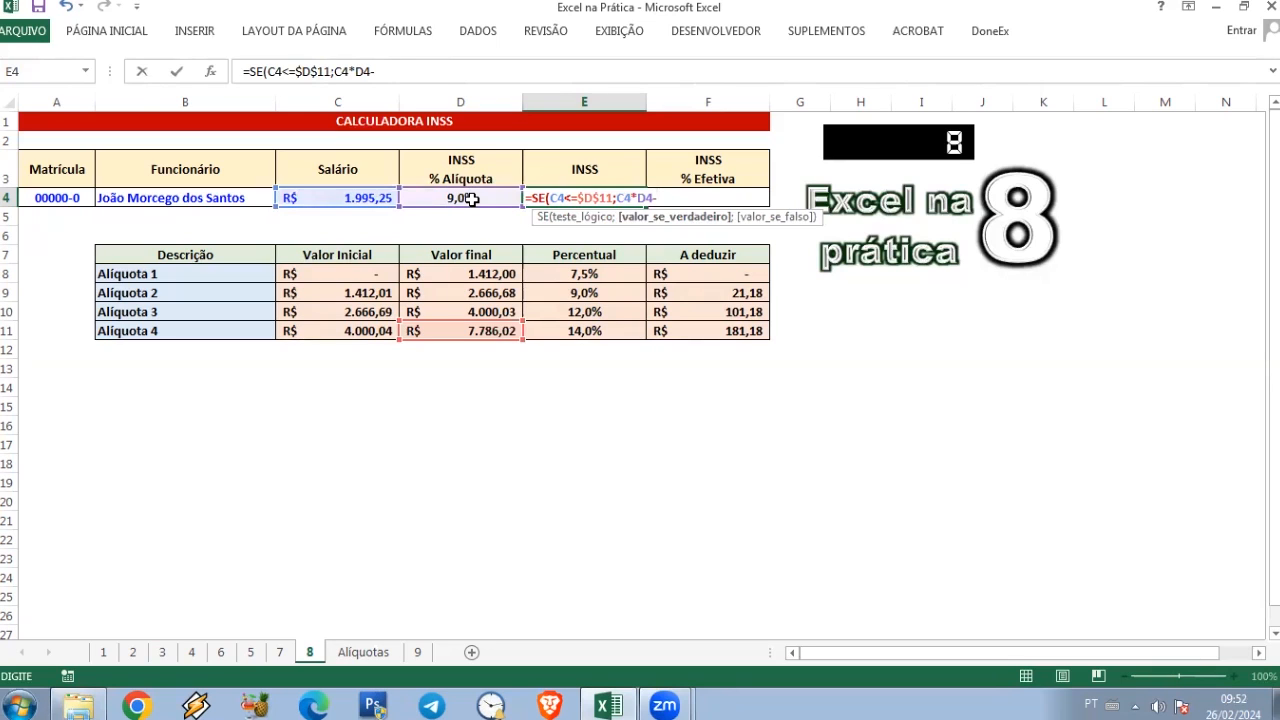
key("ctrl+v")
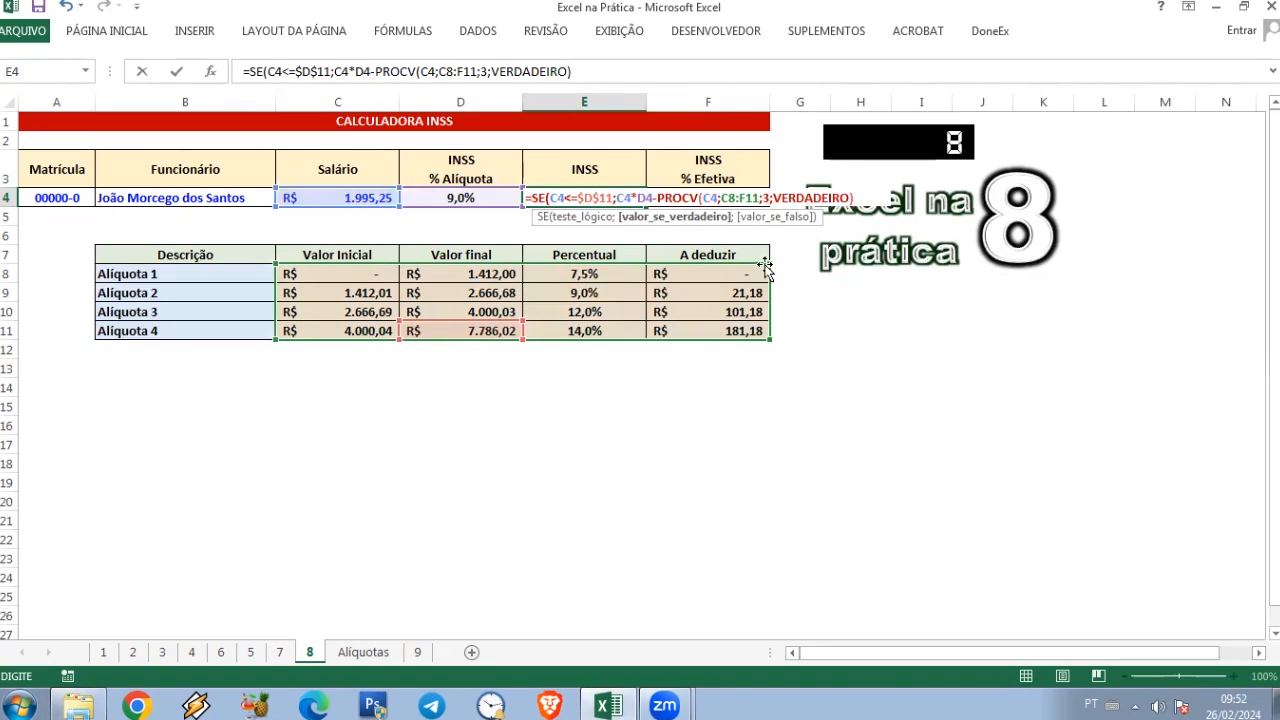
Step: Change the column index of the pasted PROCV in the E4 formula to 4
key("Return")
left_click(683, 413)
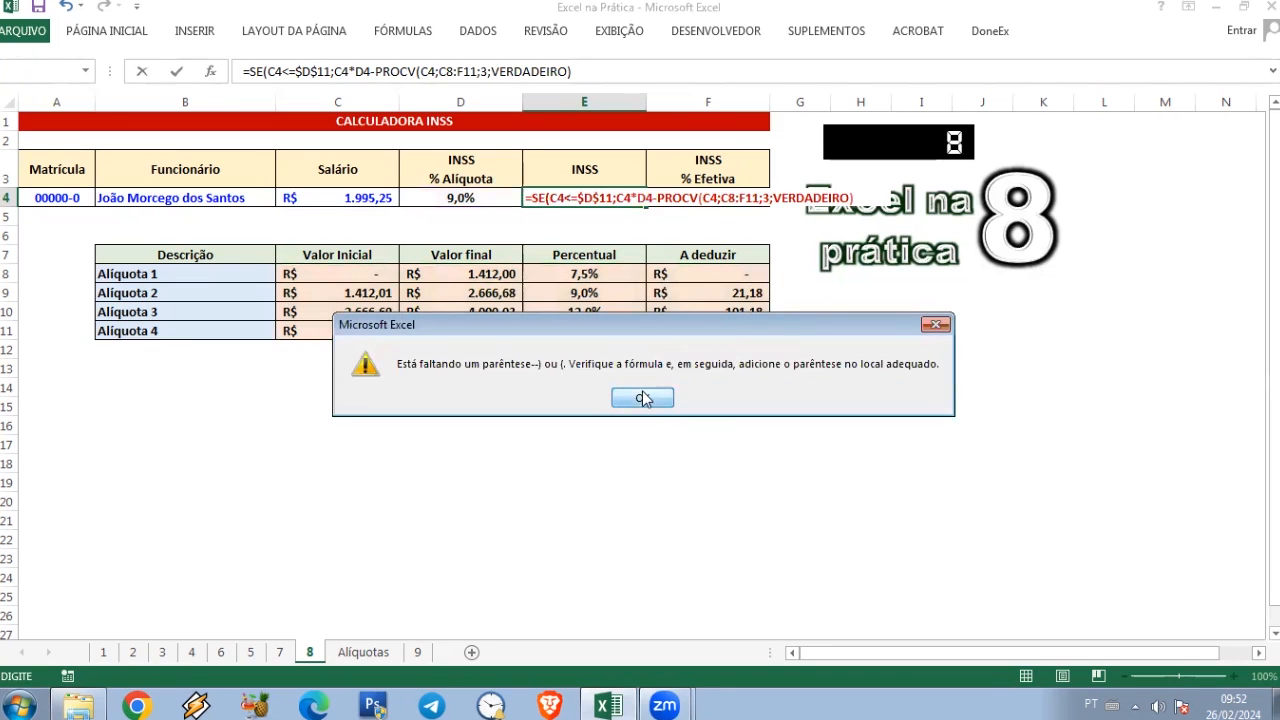
left_click(644, 396)
left_click(768, 197)
left_click(847, 195)
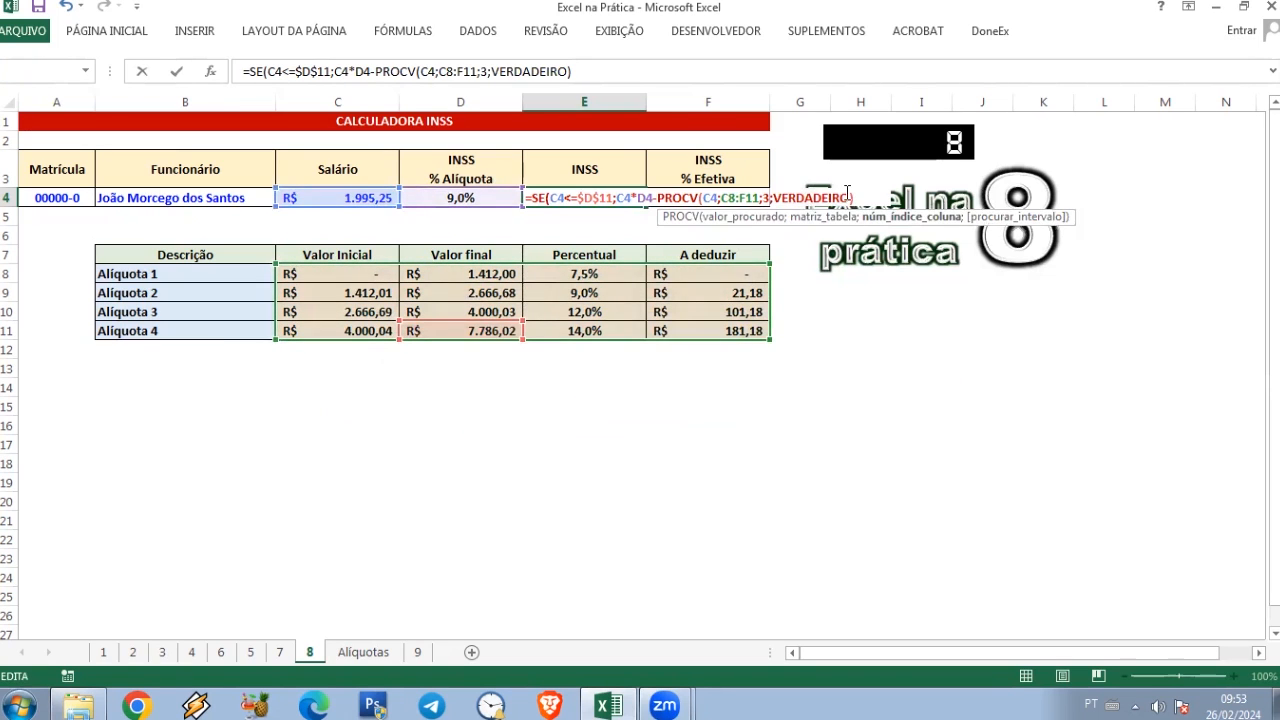
key("Delete")
type("4")
left_click(858, 200)
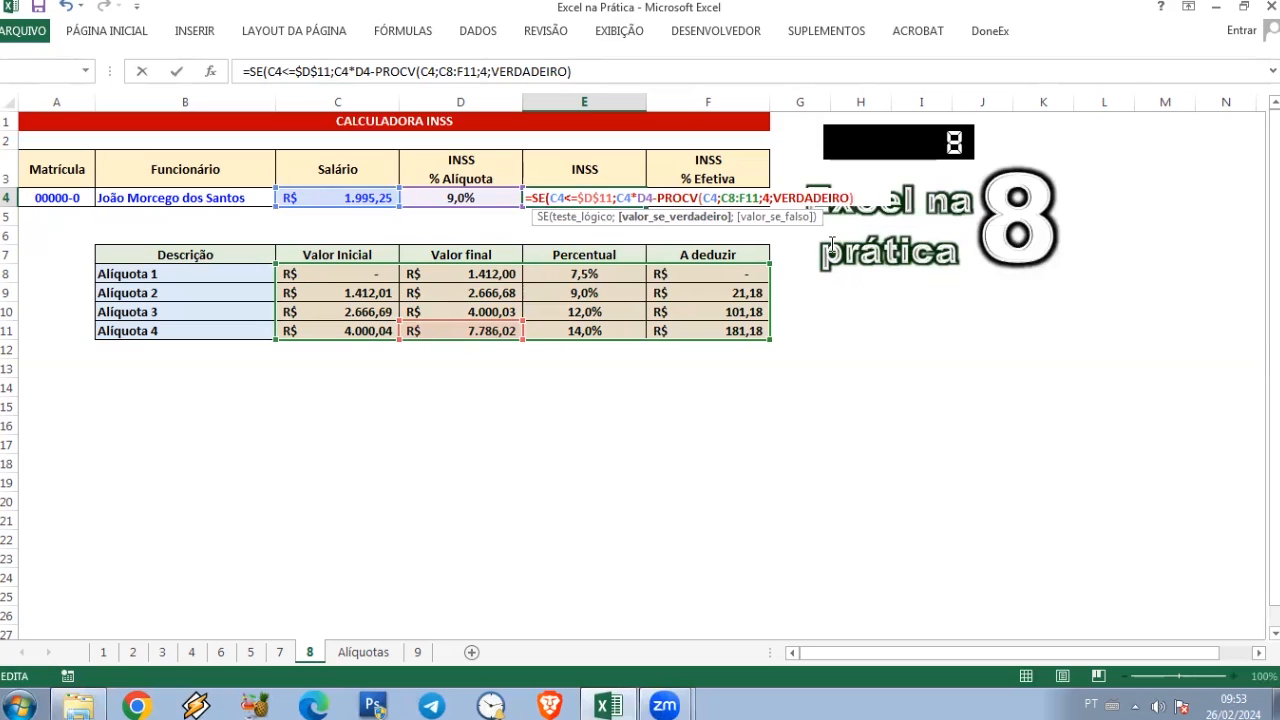
Step: Add D11*E11-F11 as the value-if-false argument and complete the SE formula in E4
type(";")
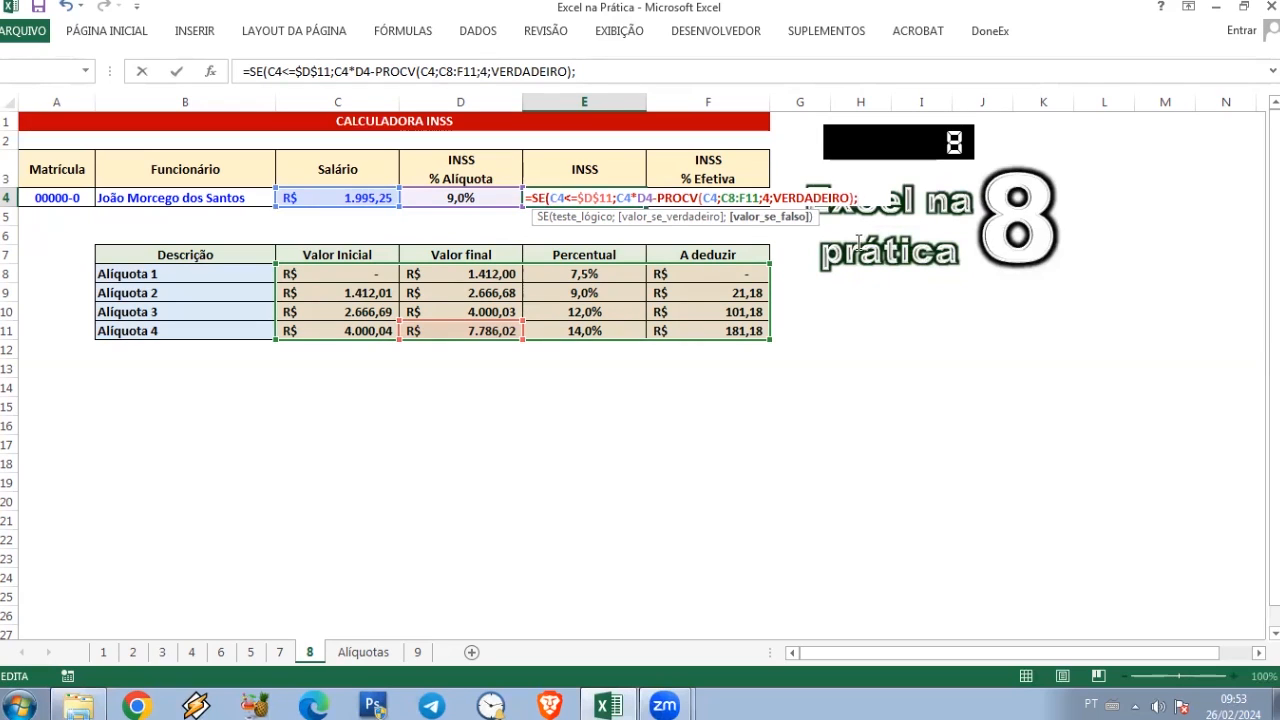
left_click(494, 334)
type("*")
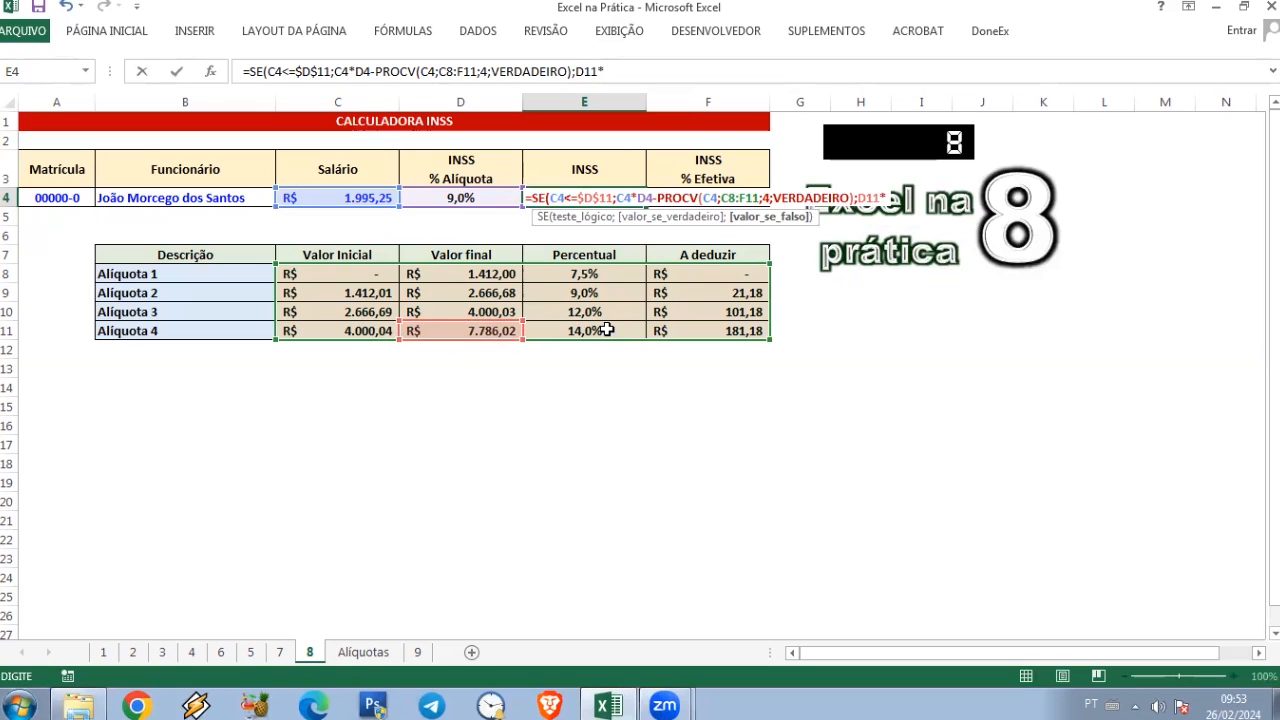
left_click(606, 330)
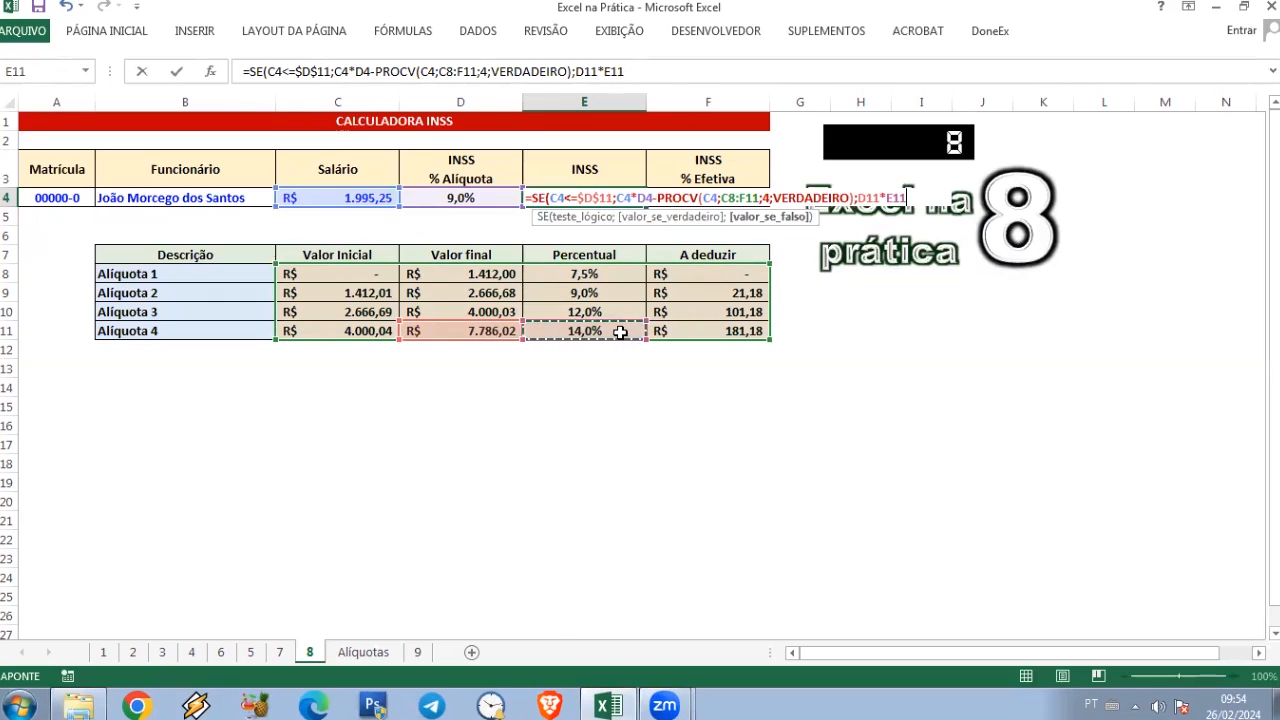
type("-")
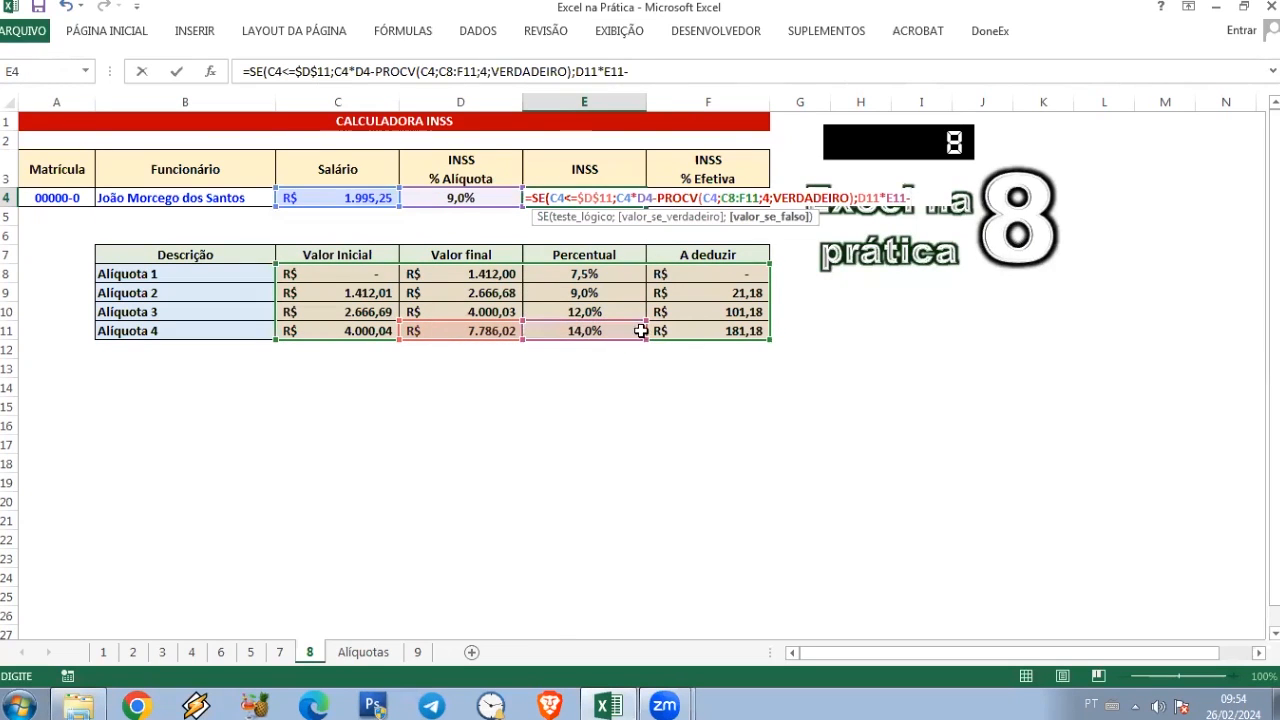
left_click(724, 331)
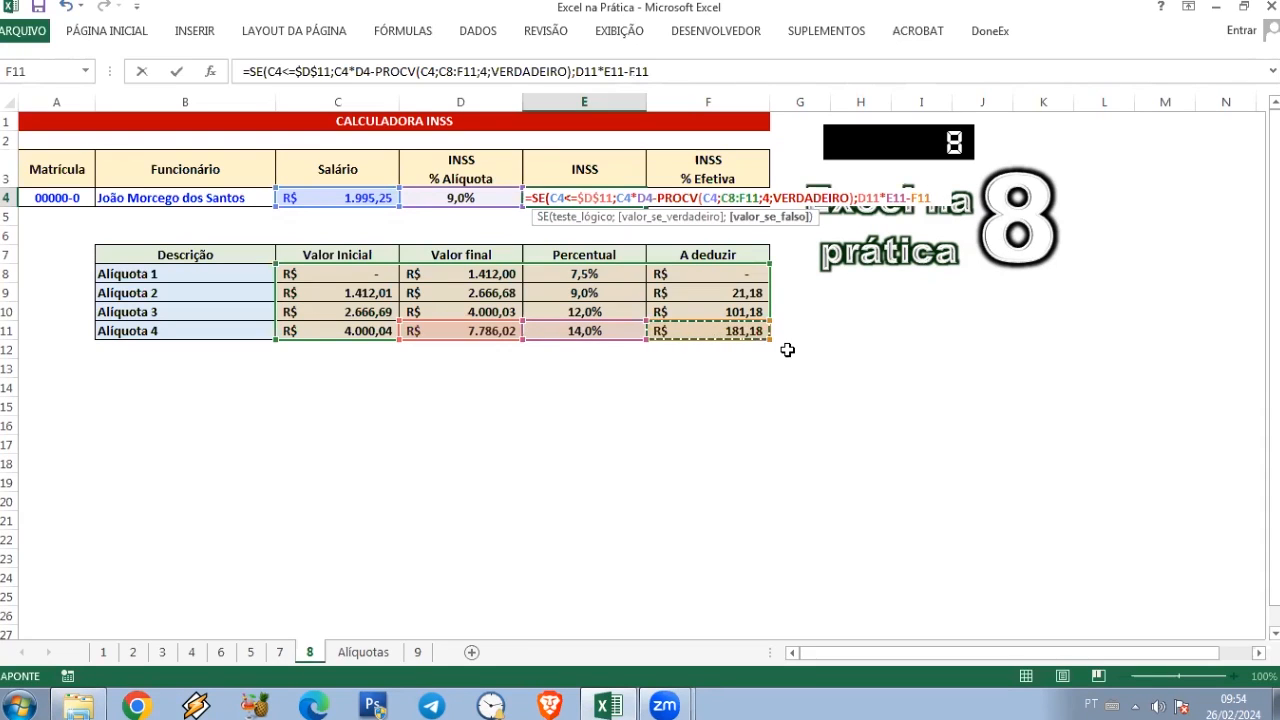
type("//////////")
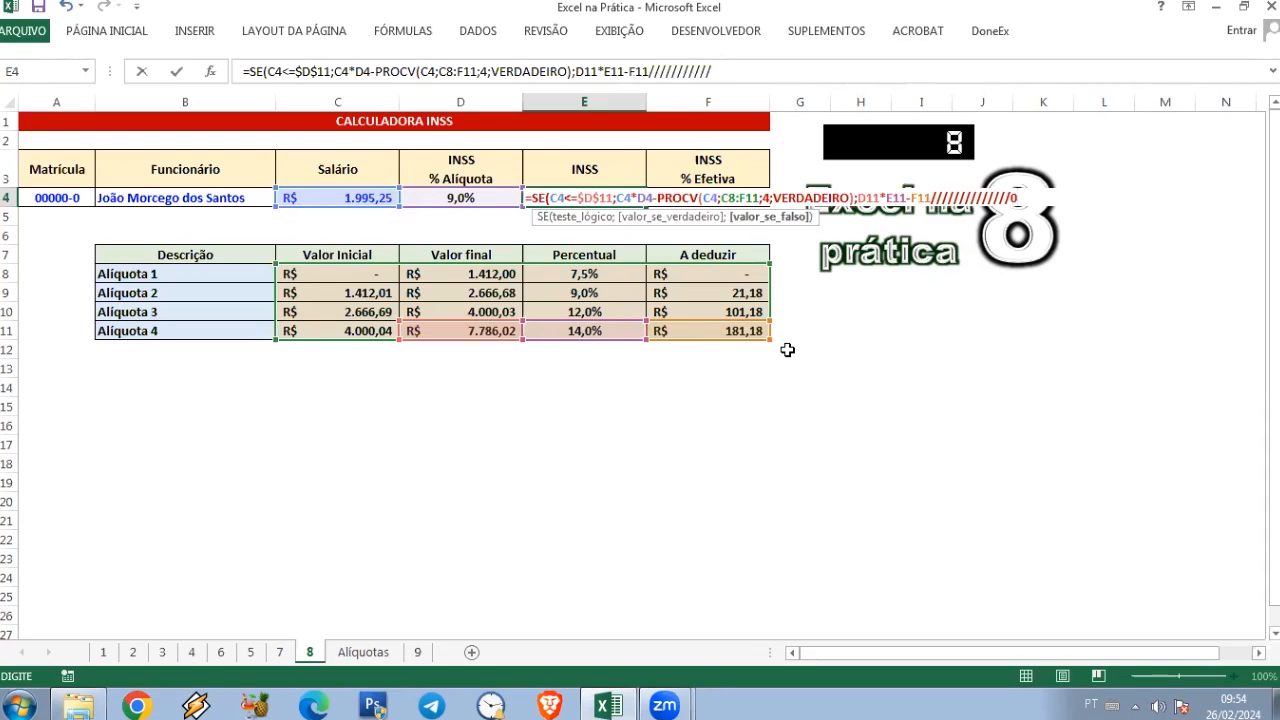
key("BackSpace")
key("BackSpace")
key("BackSpace")
key("BackSpace")
key("BackSpace")
key("BackSpace")
key("BackSpace")
key("BackSpace")
key("BackSpace")
key("BackSpace")
key("BackSpace")
key("BackSpace")
key("BackSpace")
key("BackSpace")
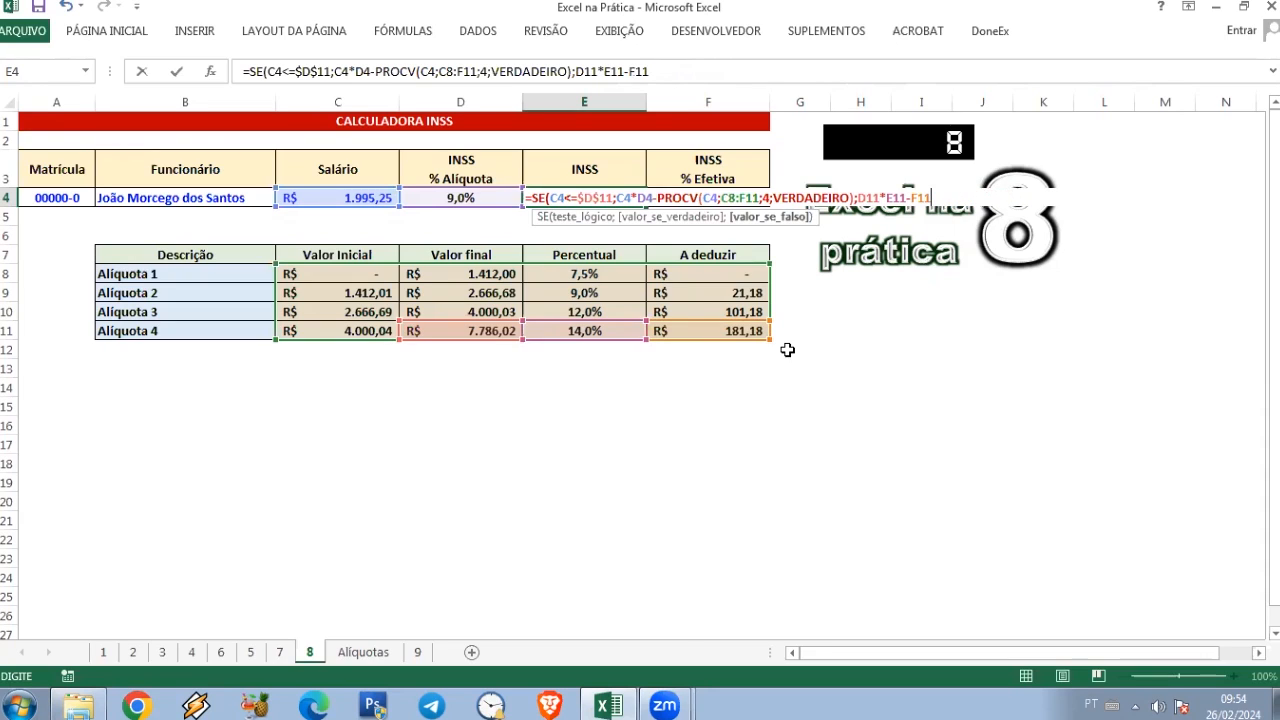
key("Return")
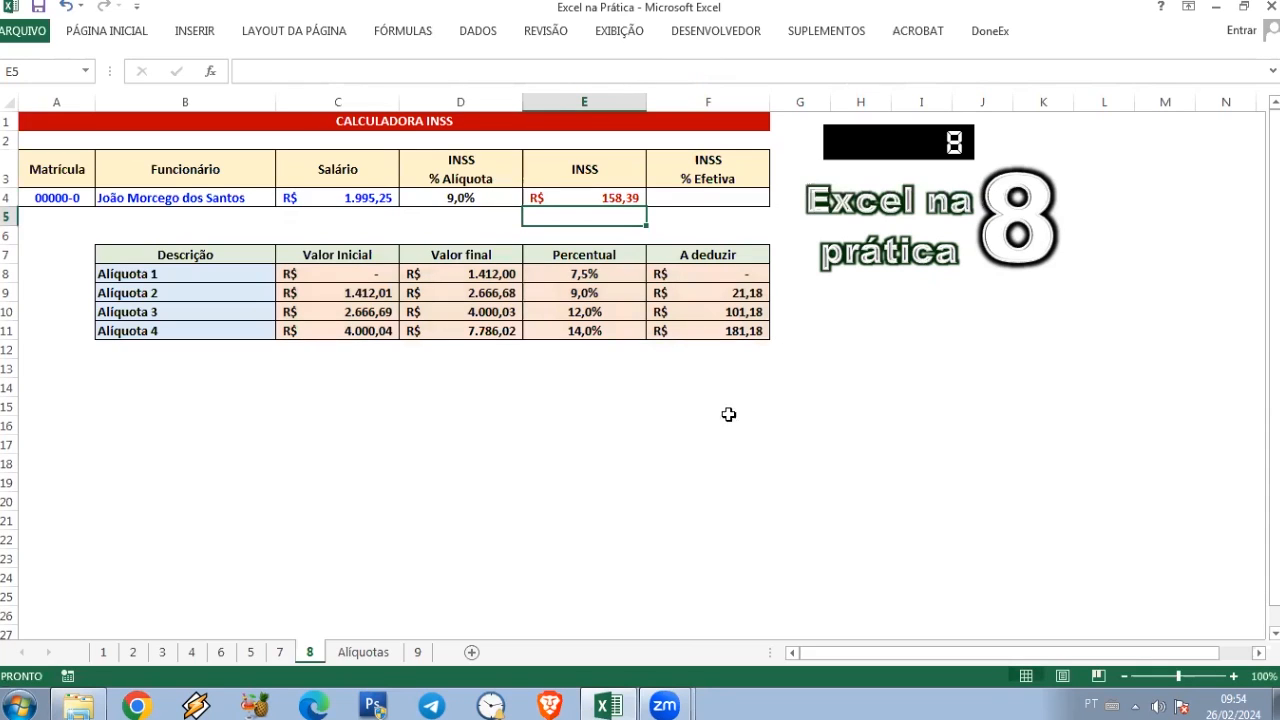
Step: Test the INSS formula with a salary of 8000 in C4
left_click(610, 199)
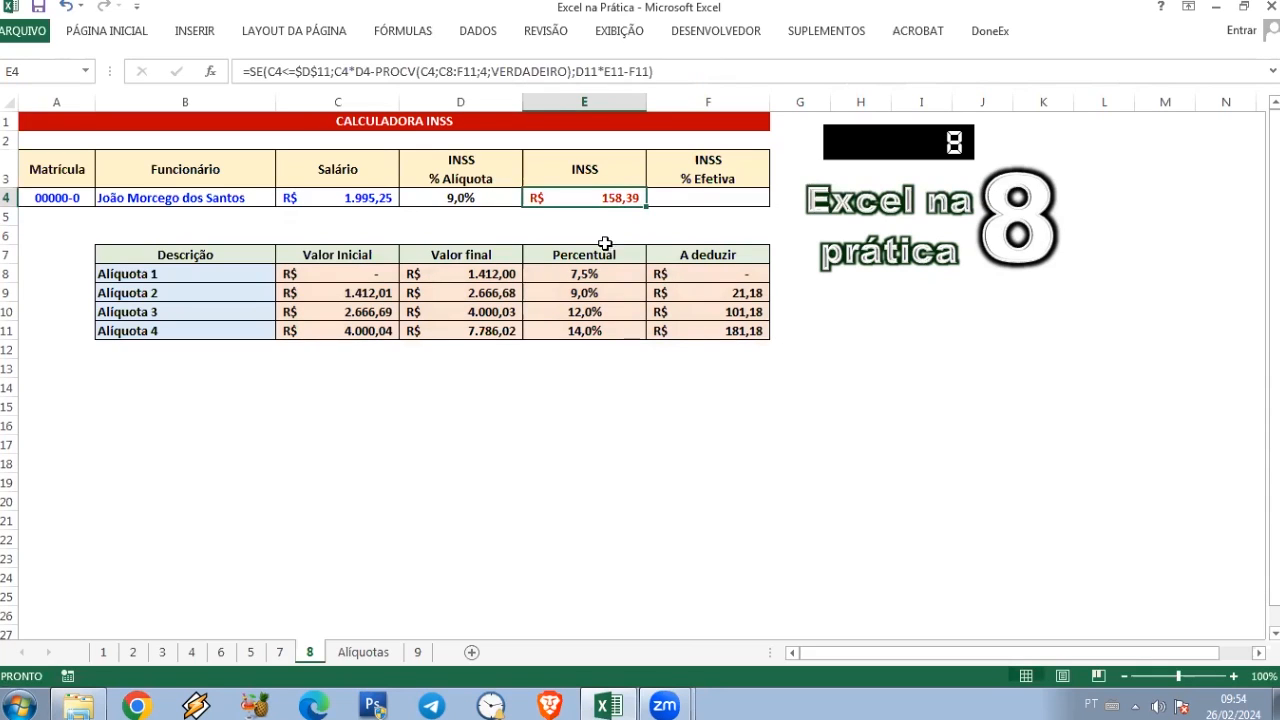
left_click(333, 199)
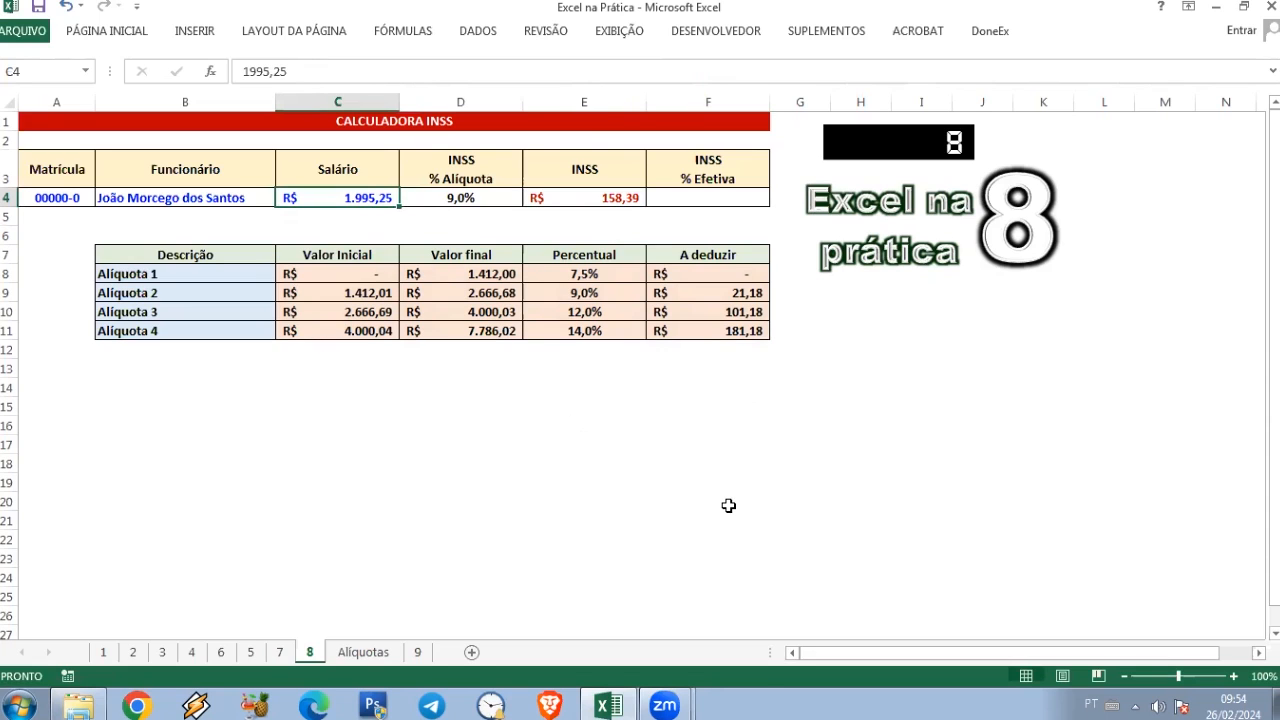
type("8000")
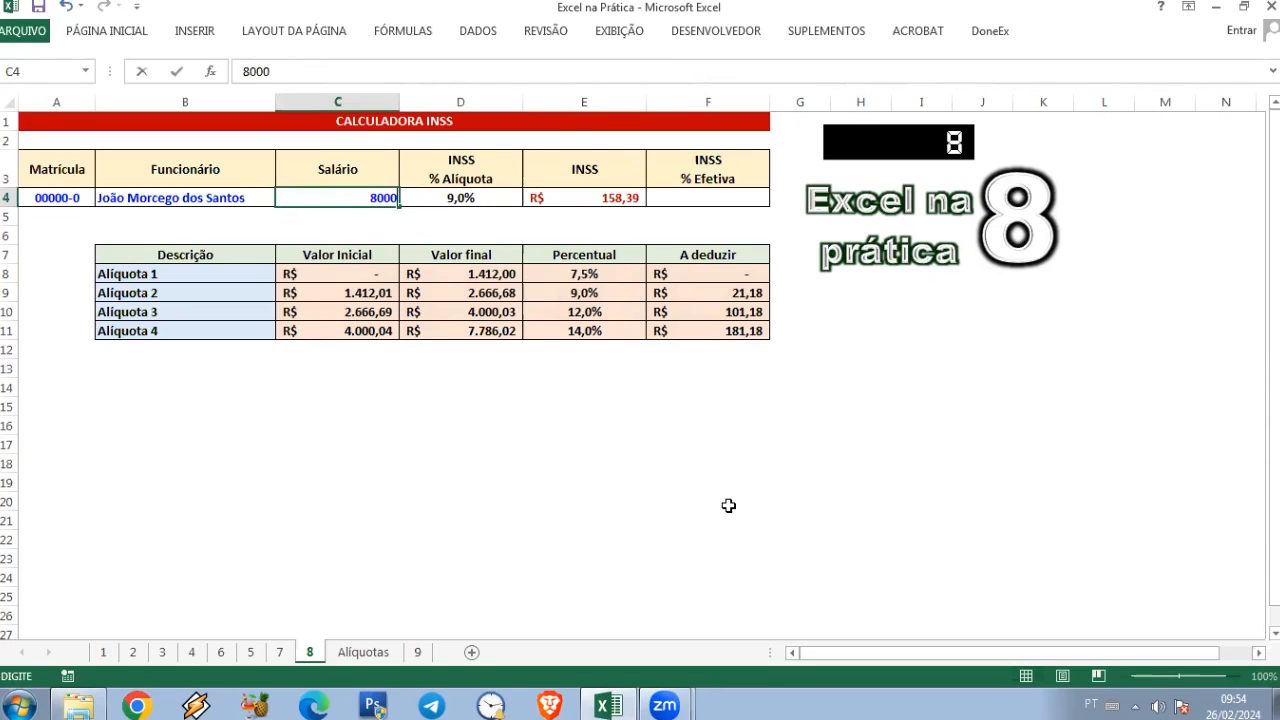
key("Return")
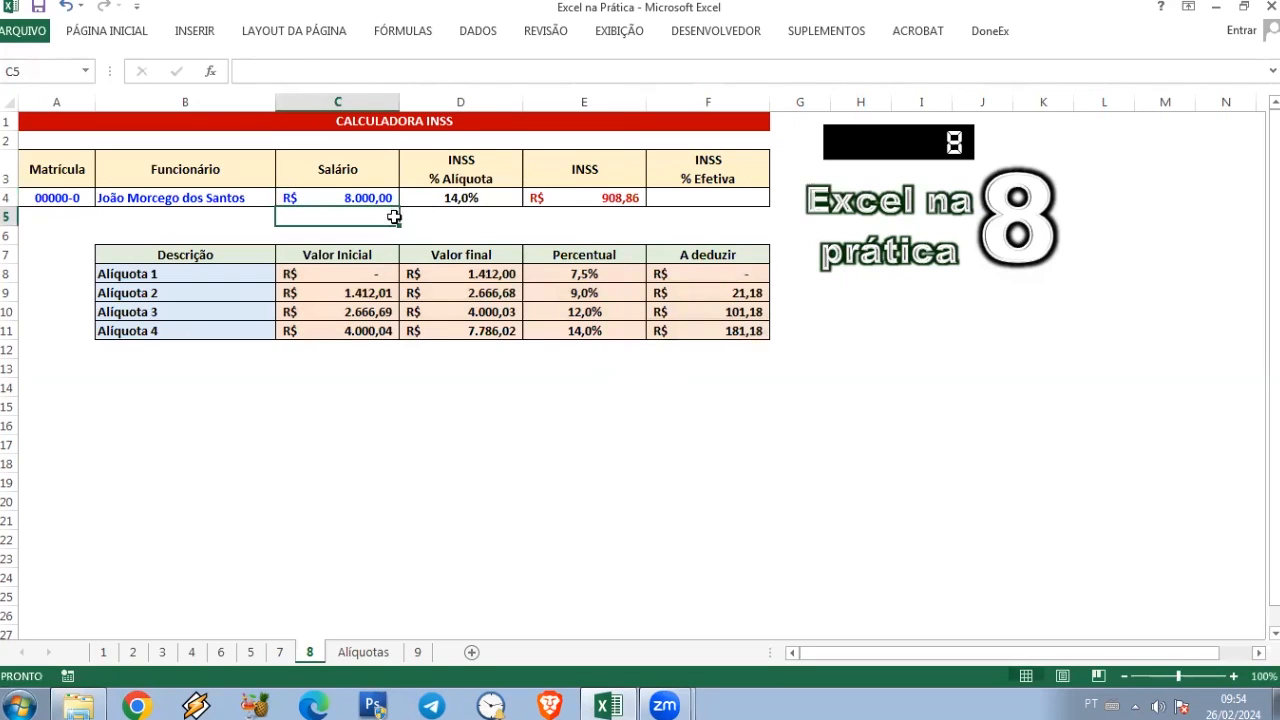
Step: Set the salary in C4 to 1995
left_click(363, 195)
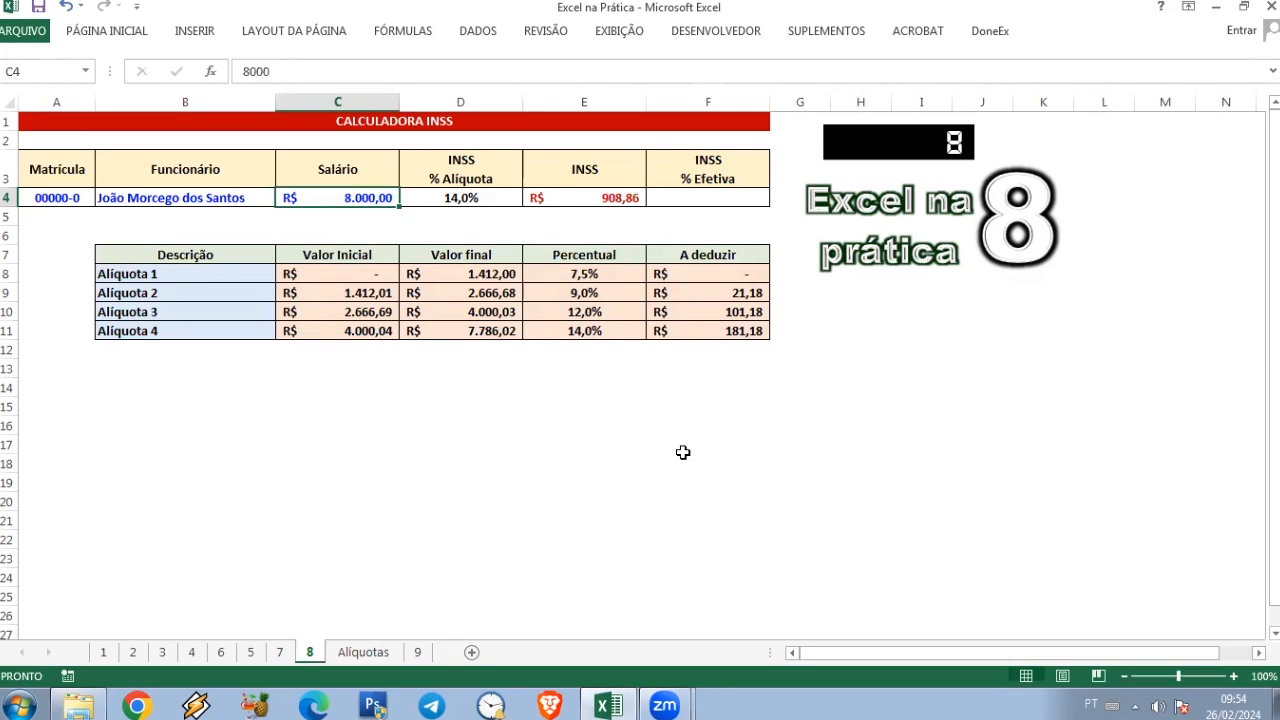
type("1995")
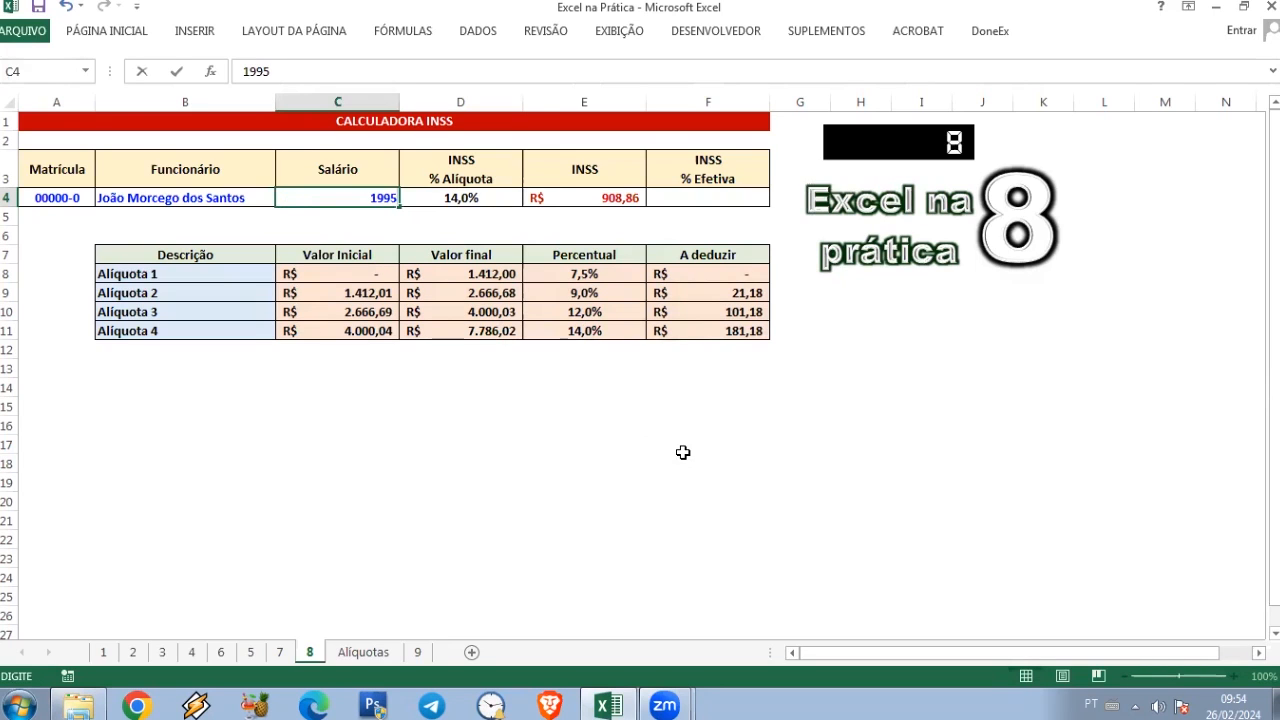
key("Return")
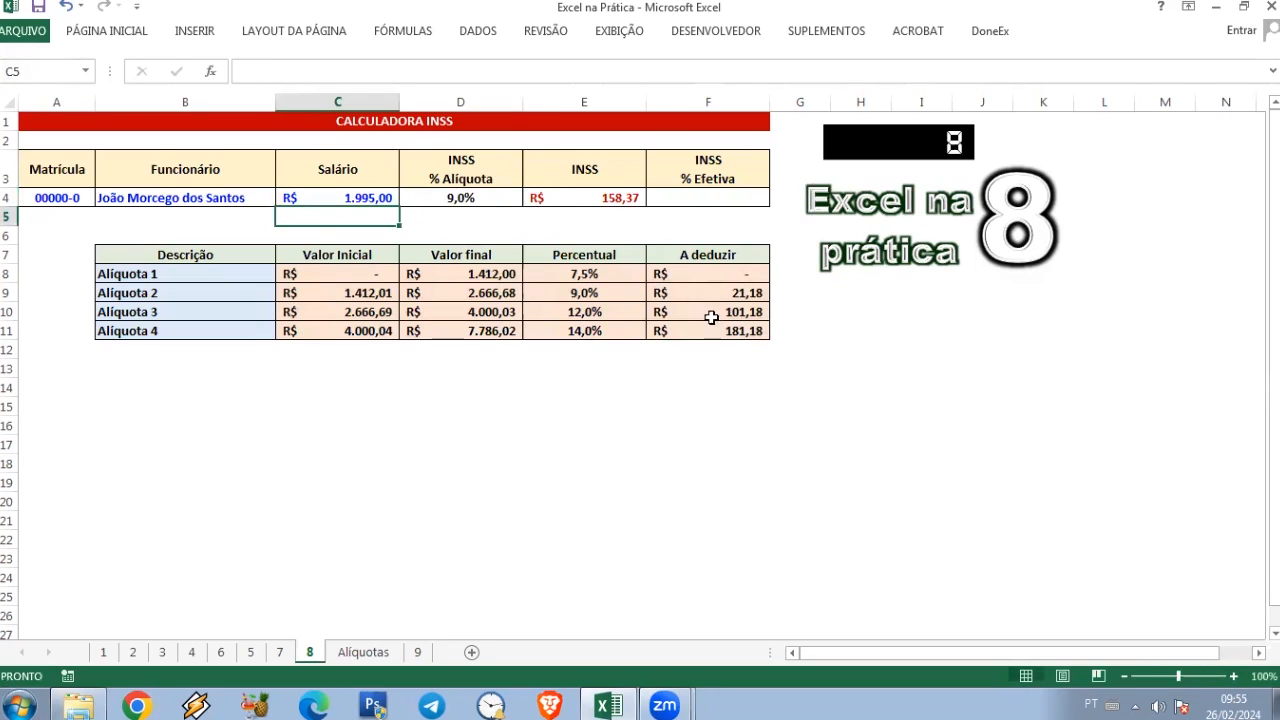
Step: Begin a SEERRO formula in F4 that divides the INSS amount in E4 by the salary in C4
left_click(620, 198)
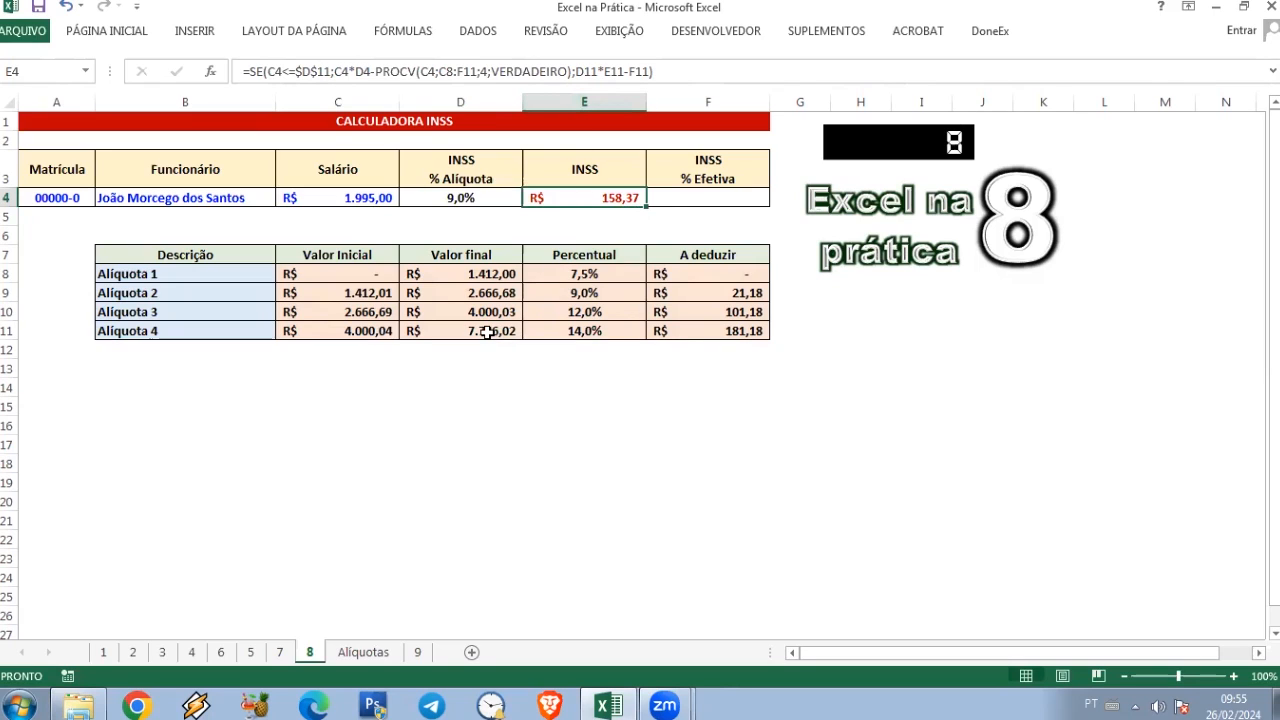
left_click(740, 200)
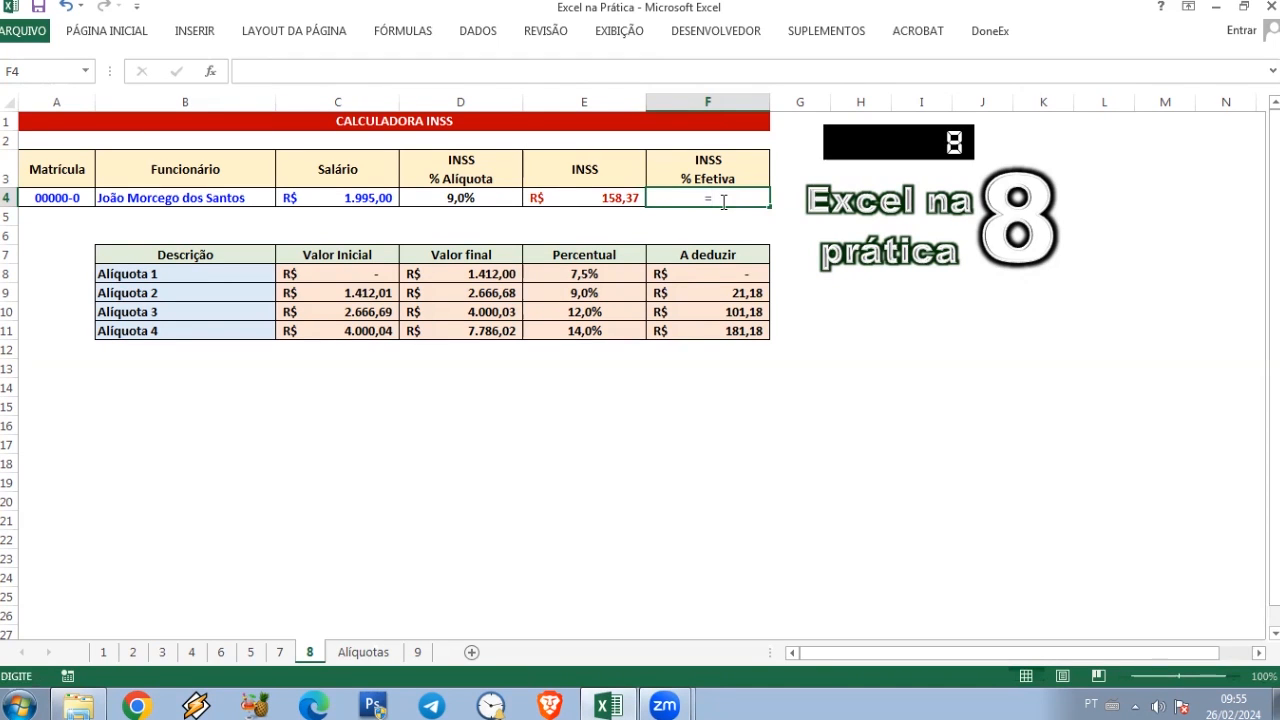
type("SEE")
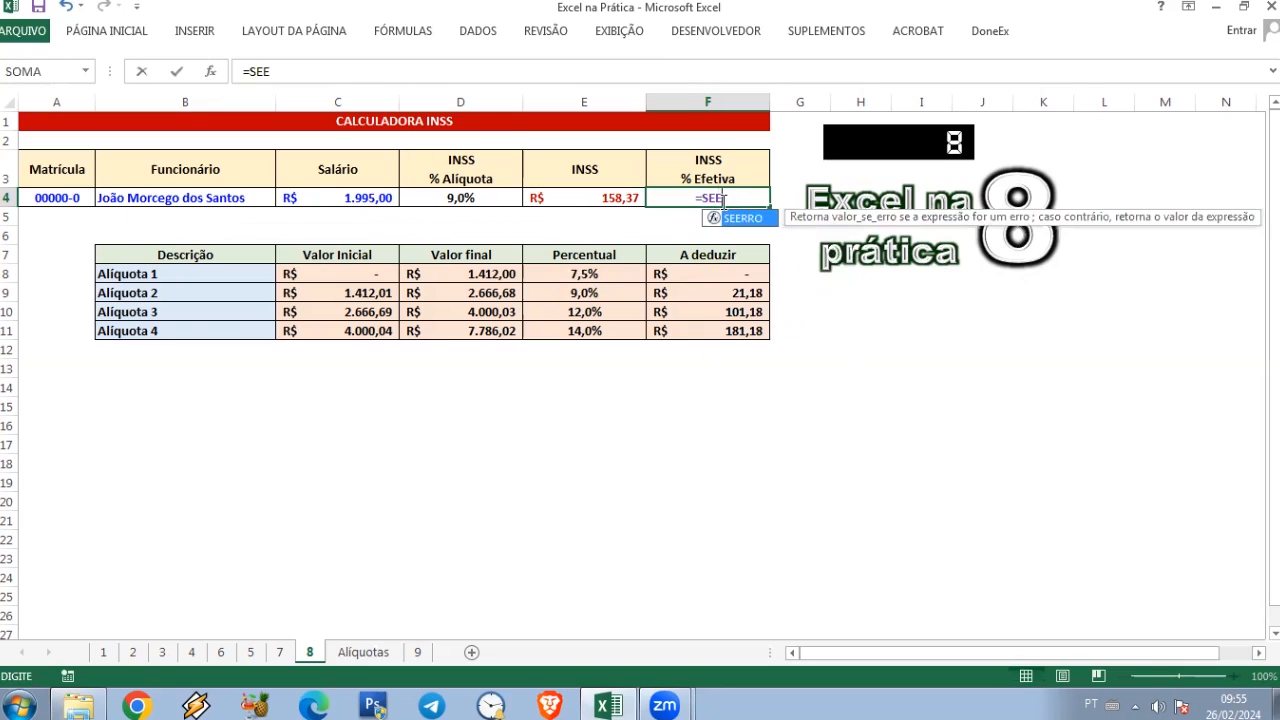
type("RR")
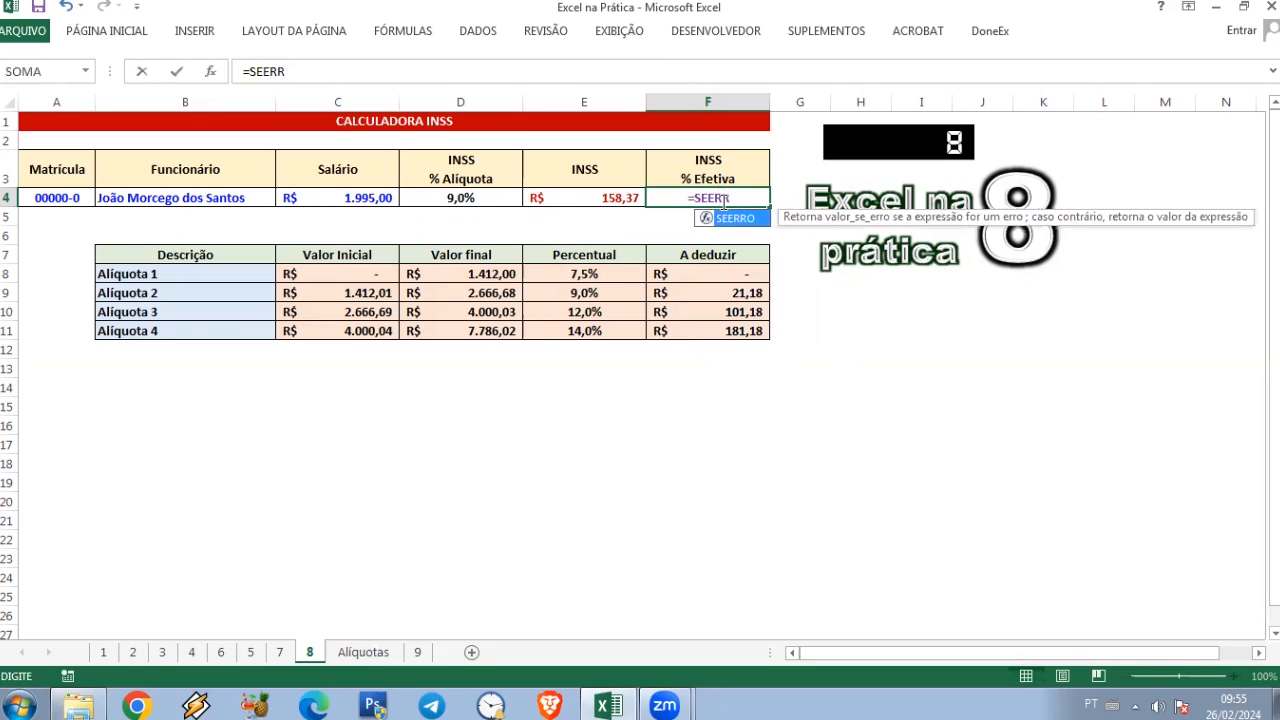
type("O")
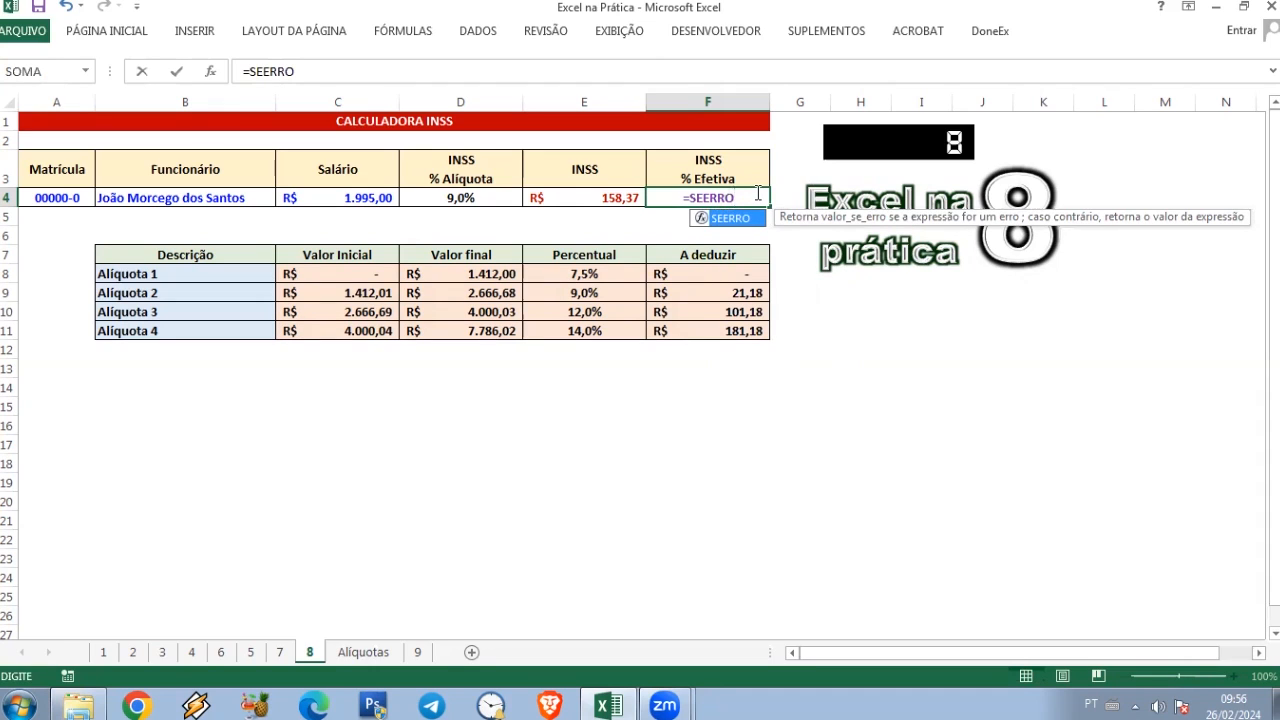
type("(")
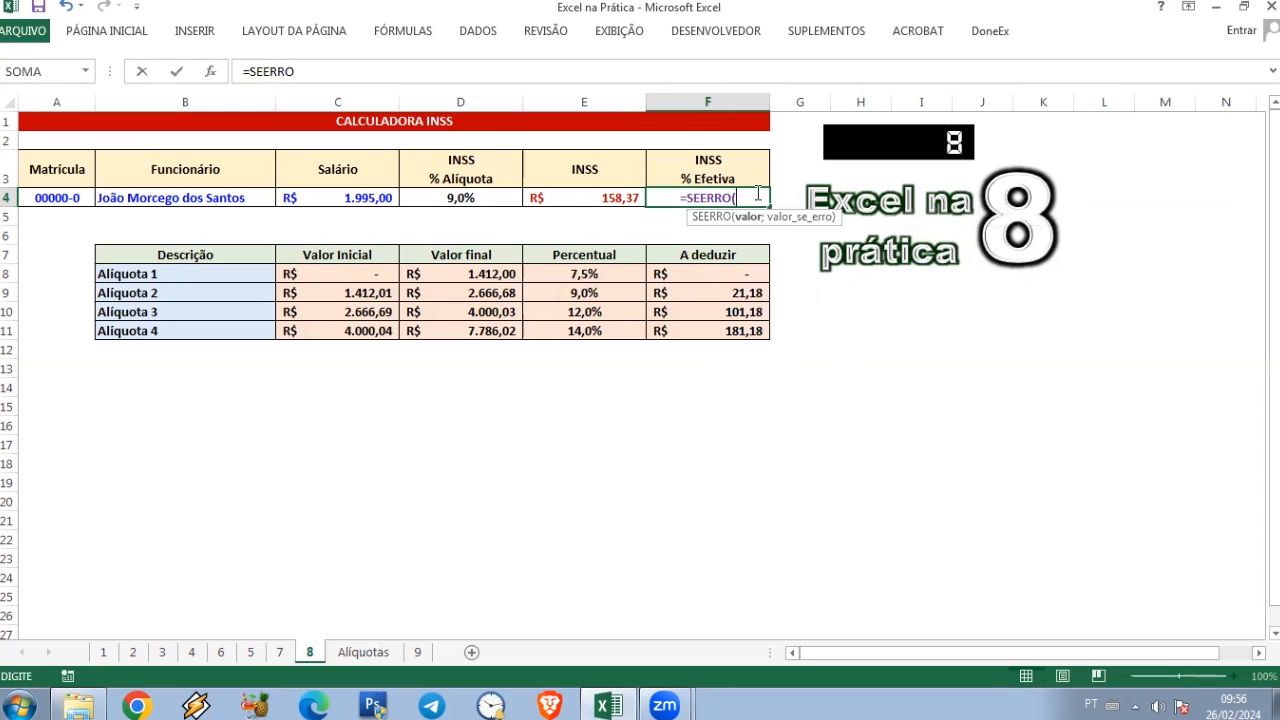
left_click(590, 199)
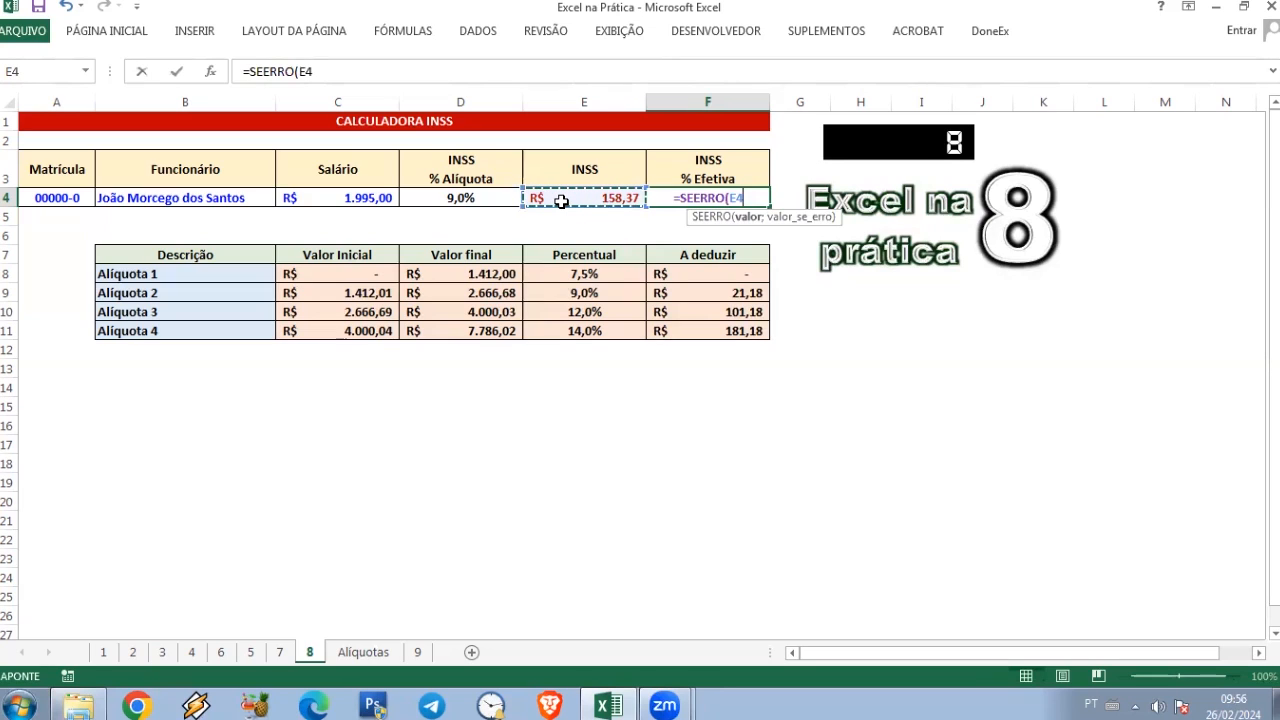
type("/")
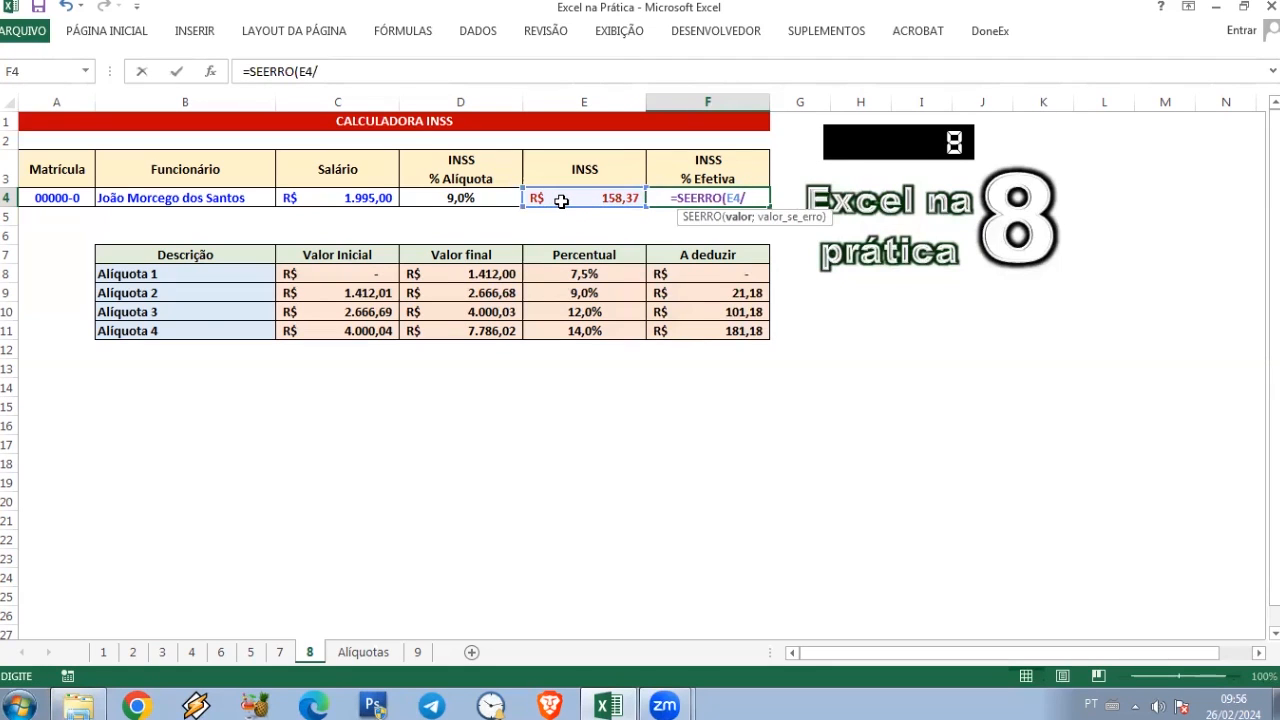
left_click(564, 204)
left_click(352, 198)
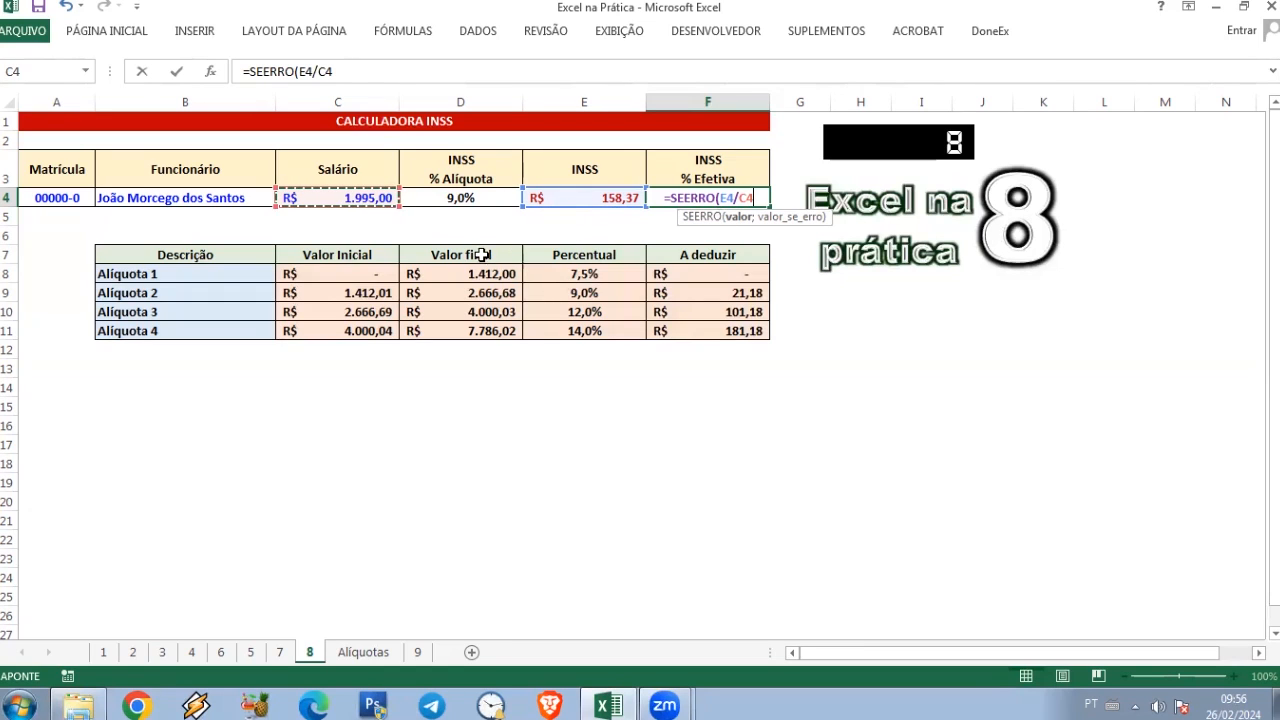
Step: Add 0 as the value-if-error argument and complete the SEERRO formula in F4
type(";")
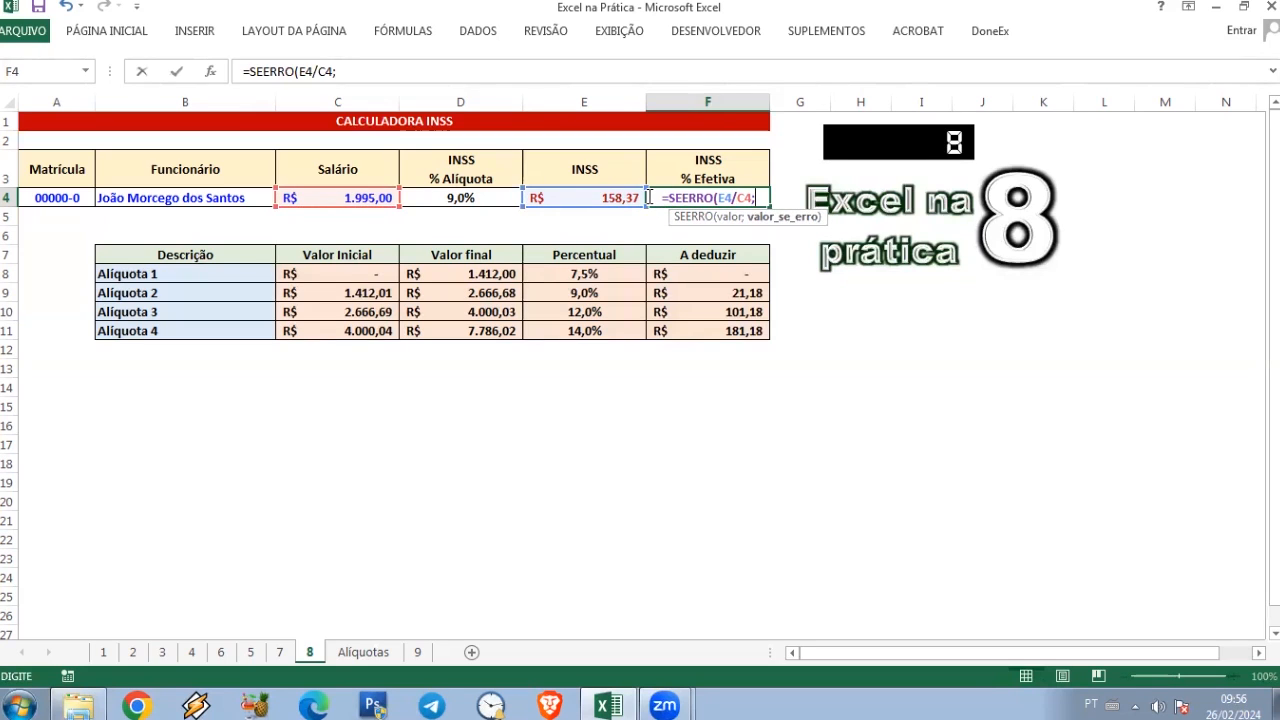
type("0")
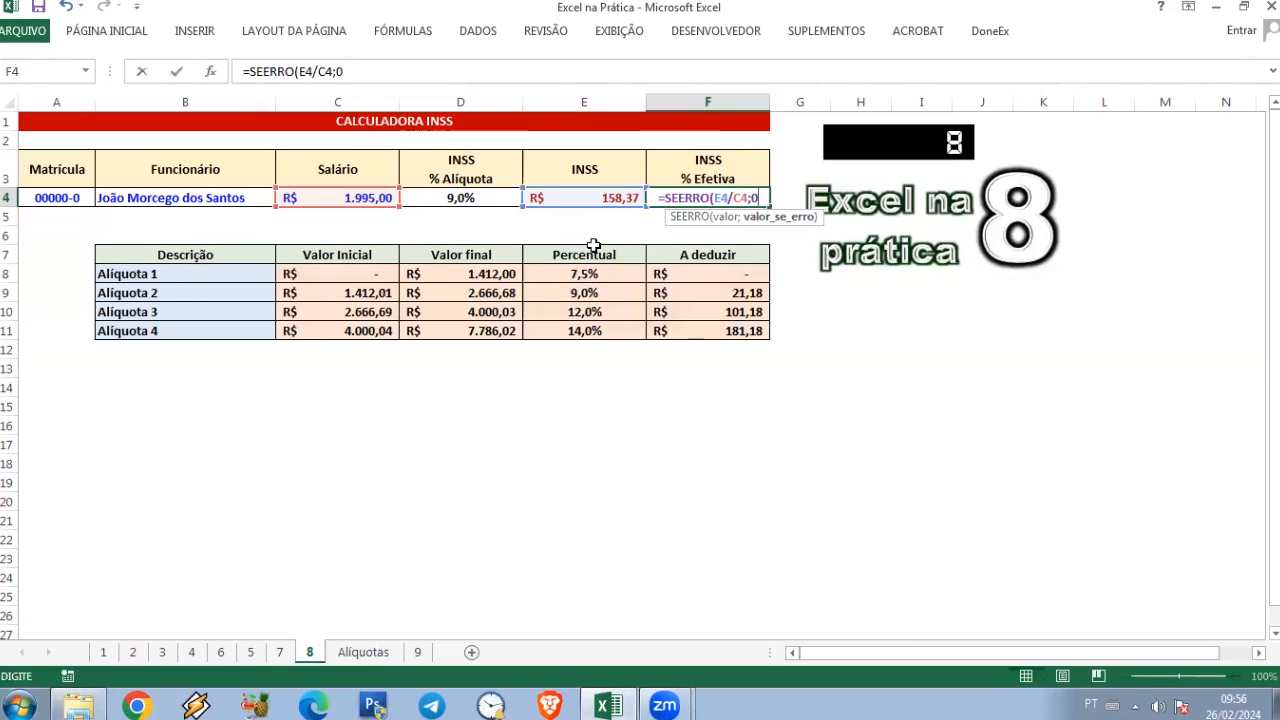
type("/0")
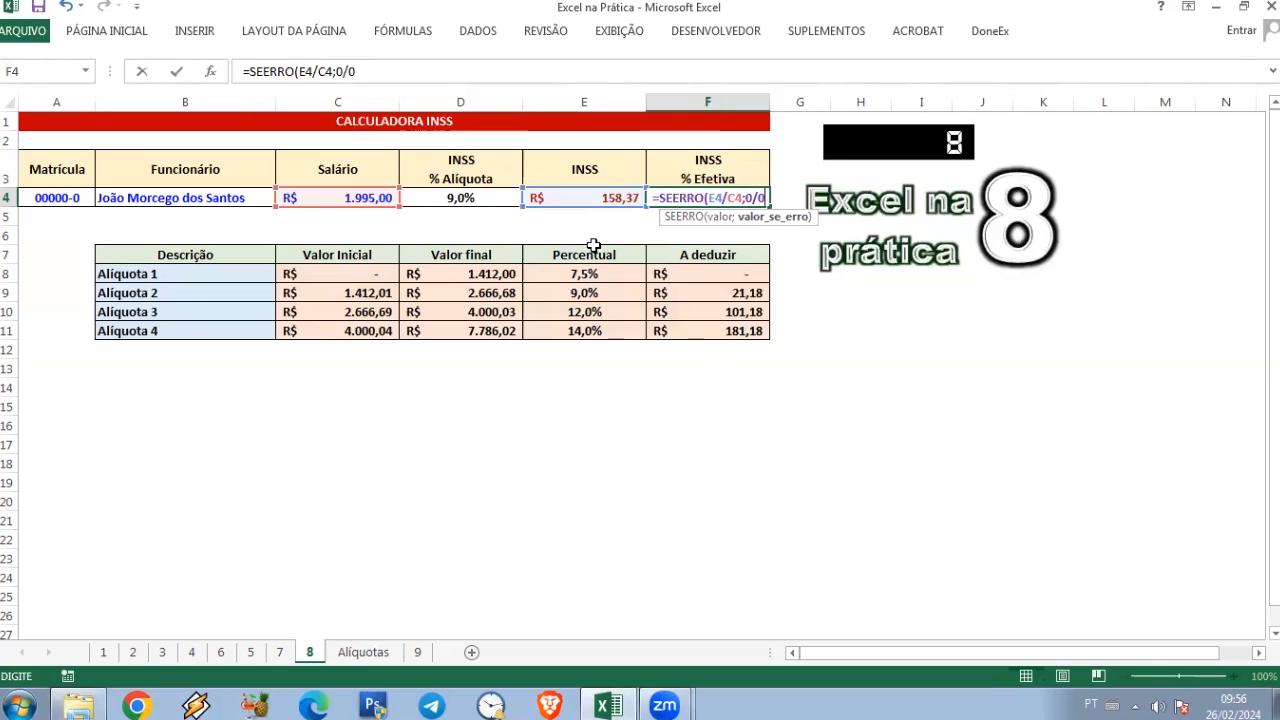
key("BackSpace")
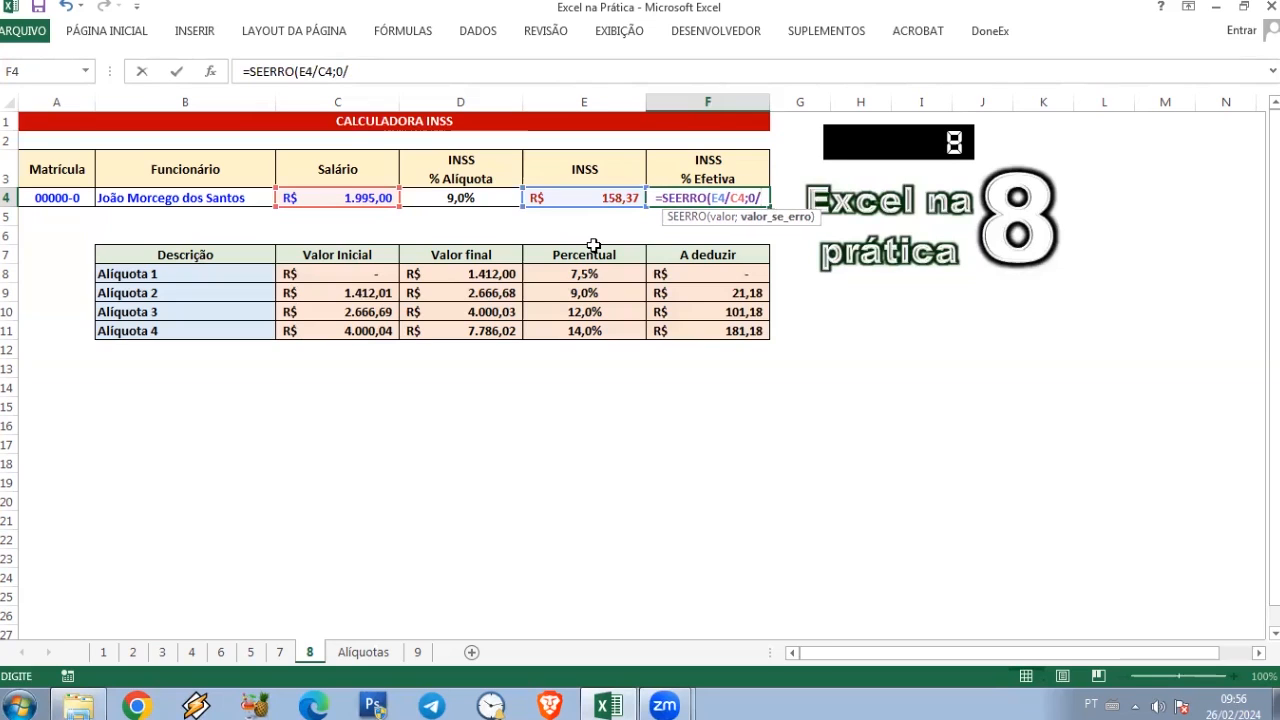
type(")")
key("BackSpace")
key("BackSpace")
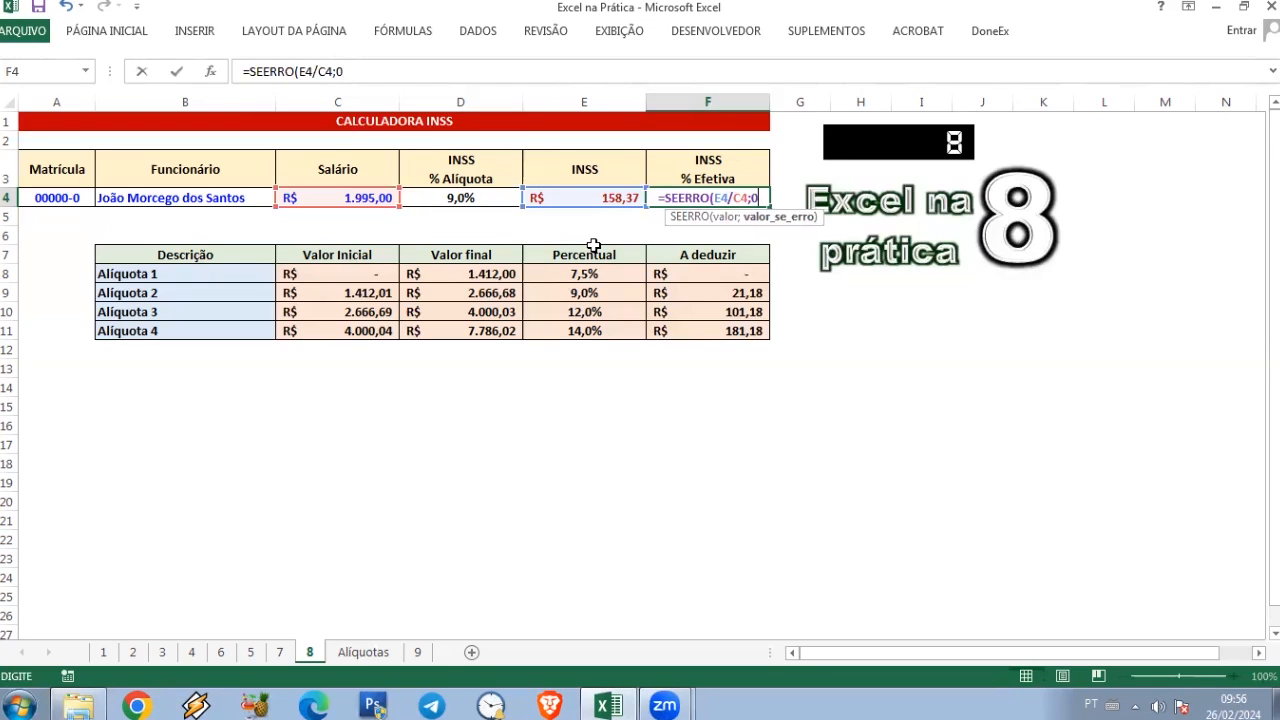
type(")")
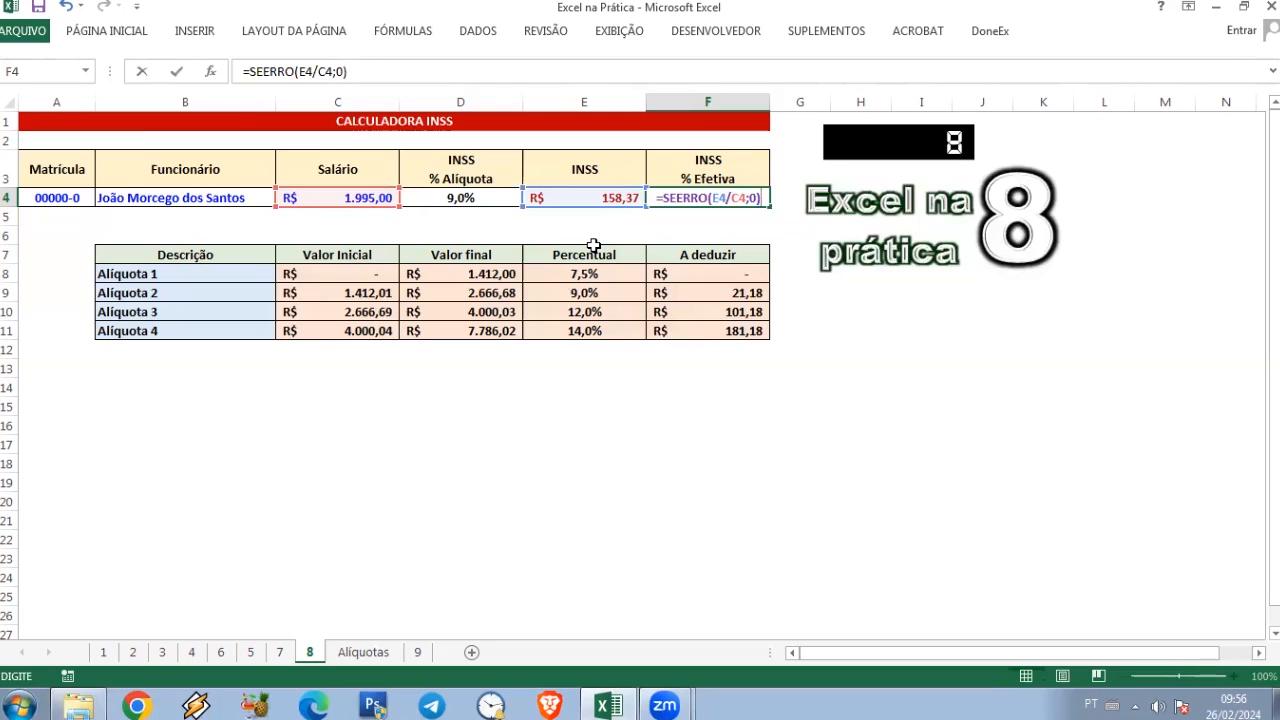
key("Return")
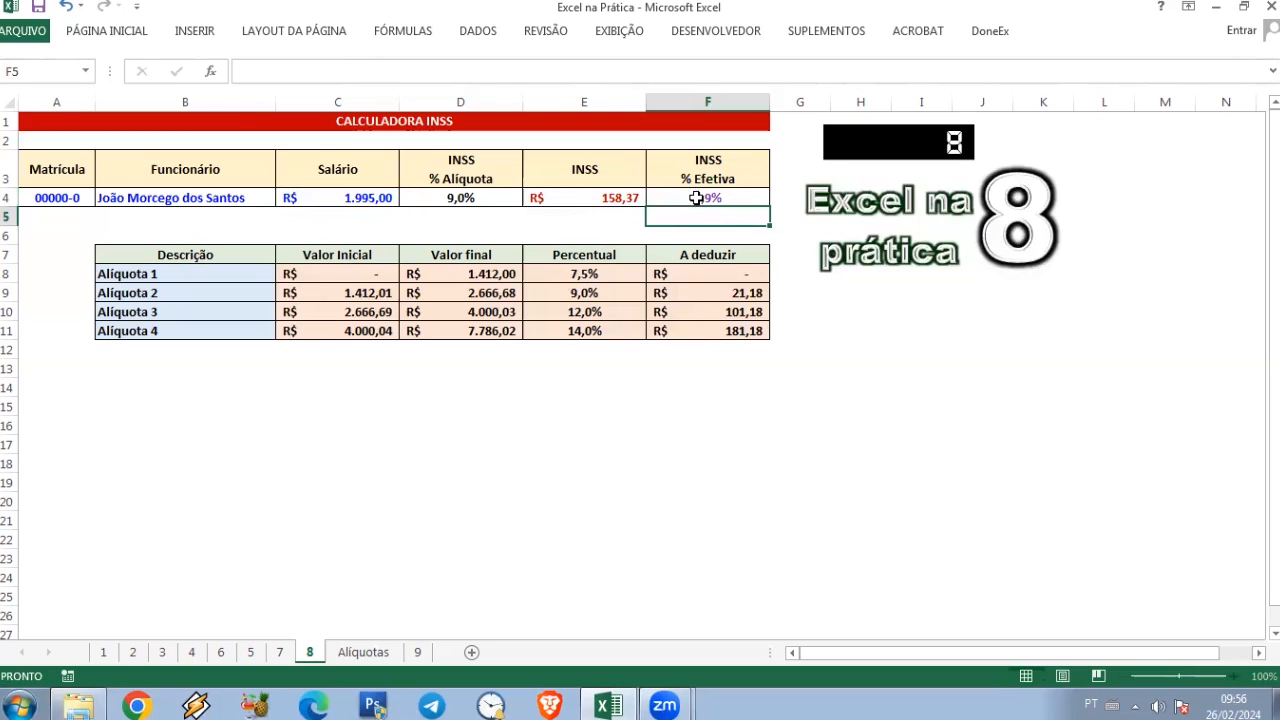
Step: Test the effective percentage formula with salaries of 1412 and 2500 in C4
left_click(352, 199)
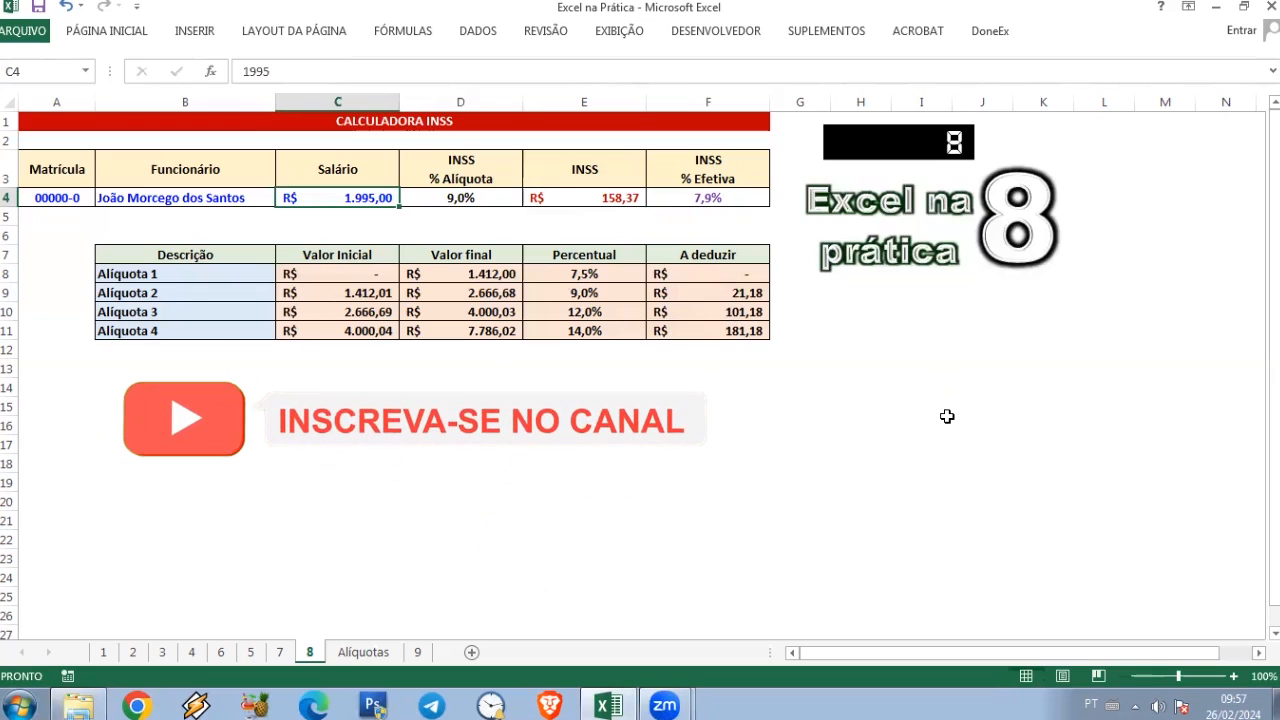
type("1412")
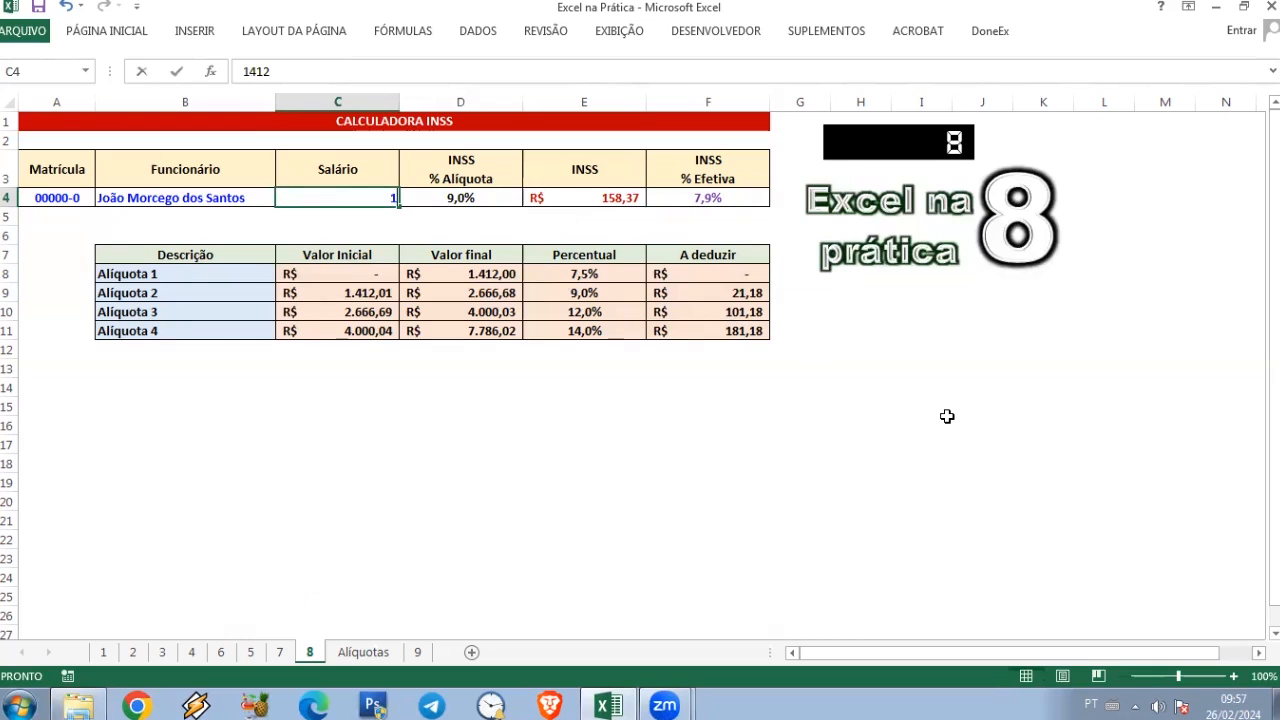
key("Return")
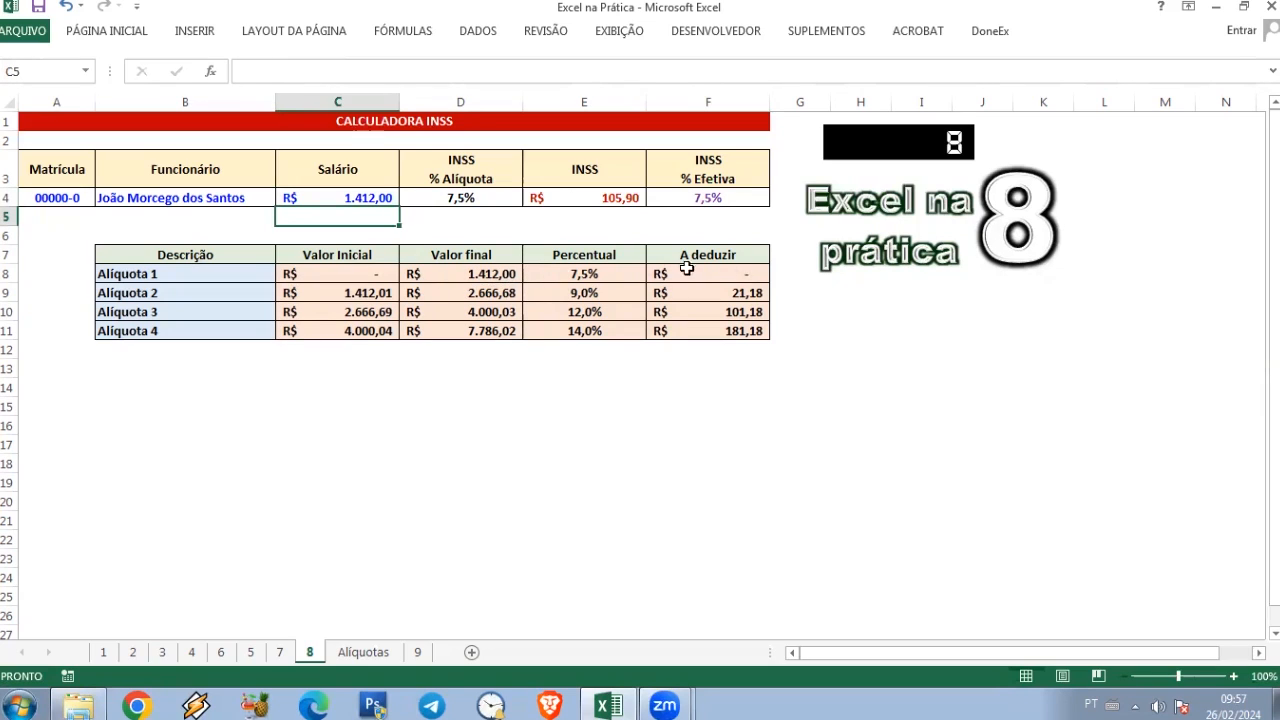
left_click(379, 198)
type("2500")
key("Return")
left_click(731, 201)
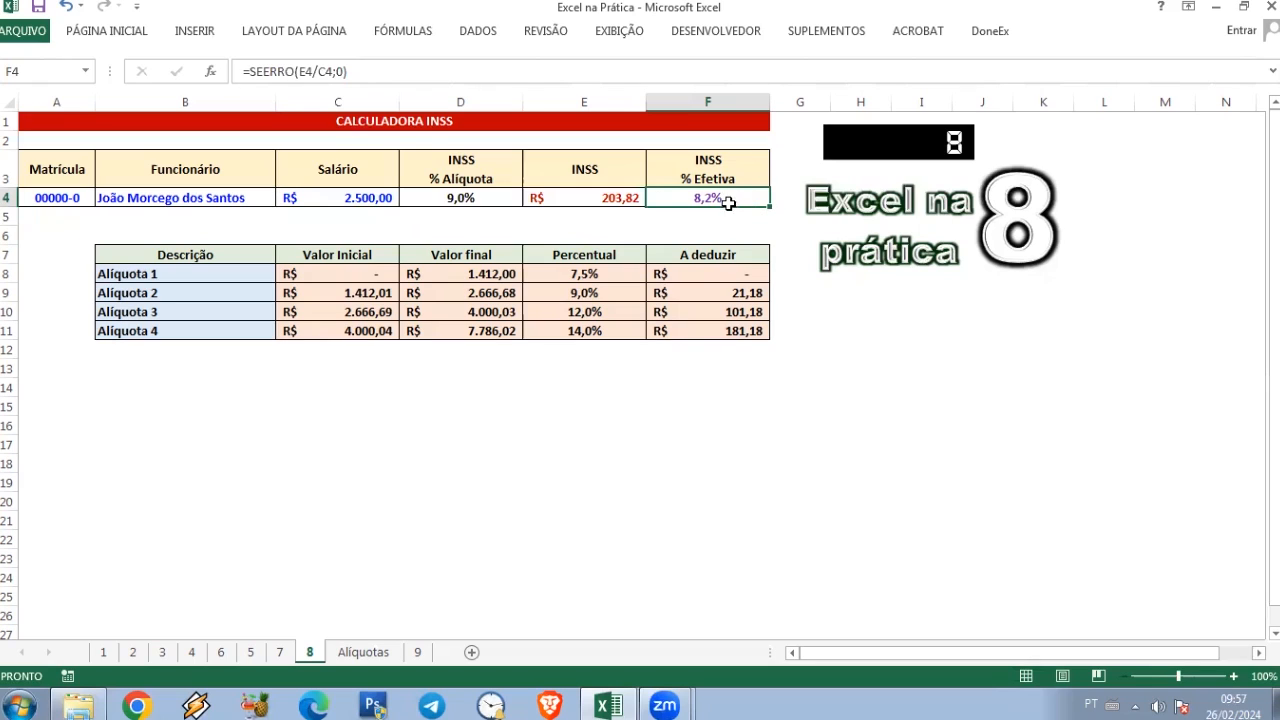
Step: Set the salary in C4 to 5000 and check the INSS amount and effective percentage
left_click(372, 198)
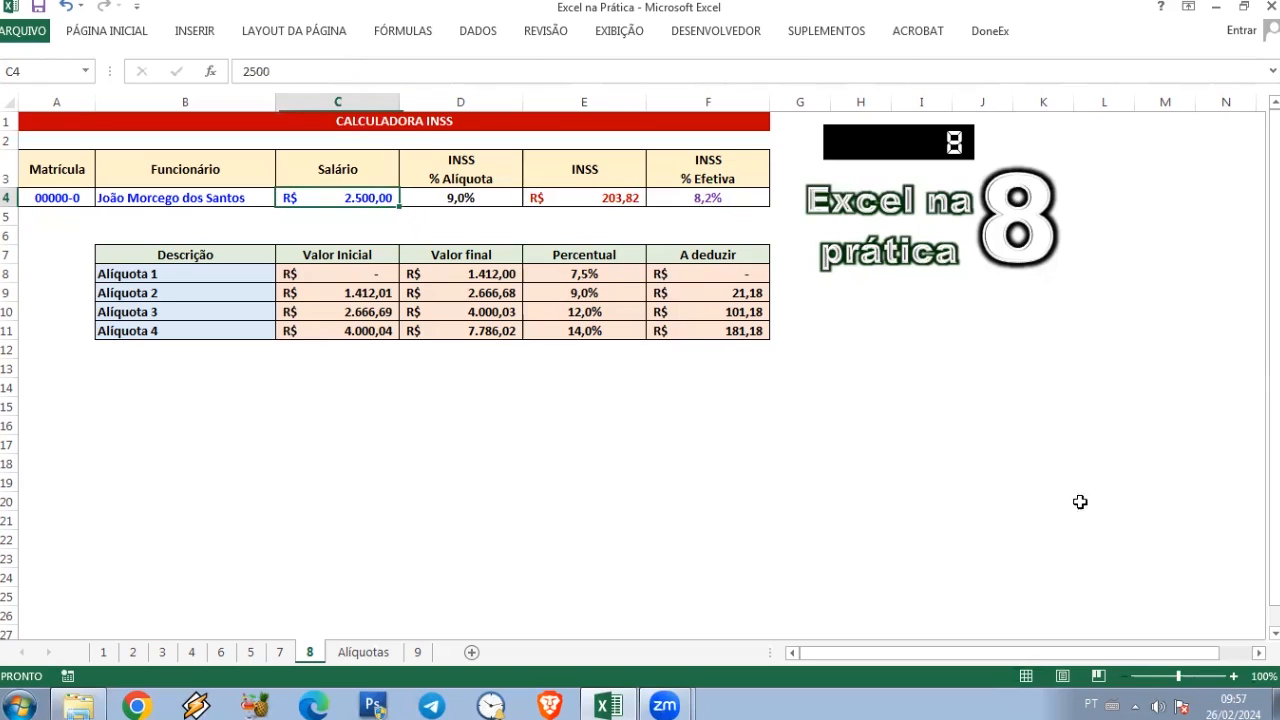
type("5000")
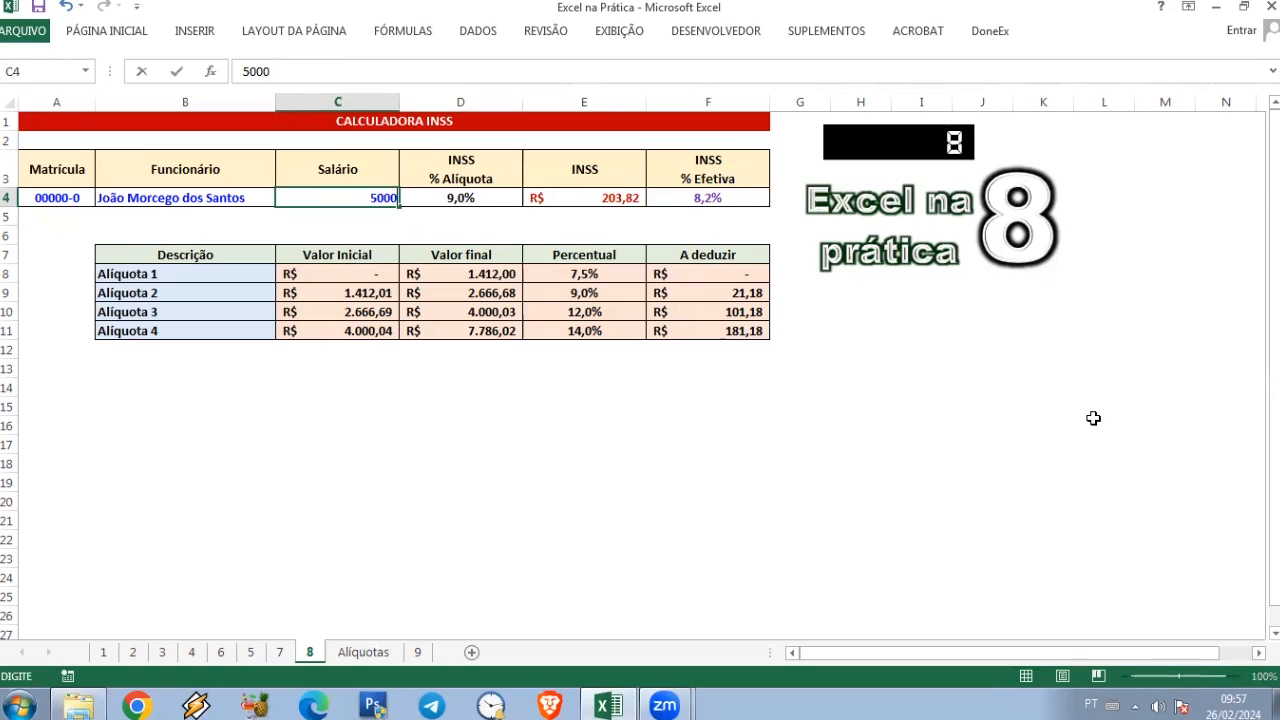
key("Return")
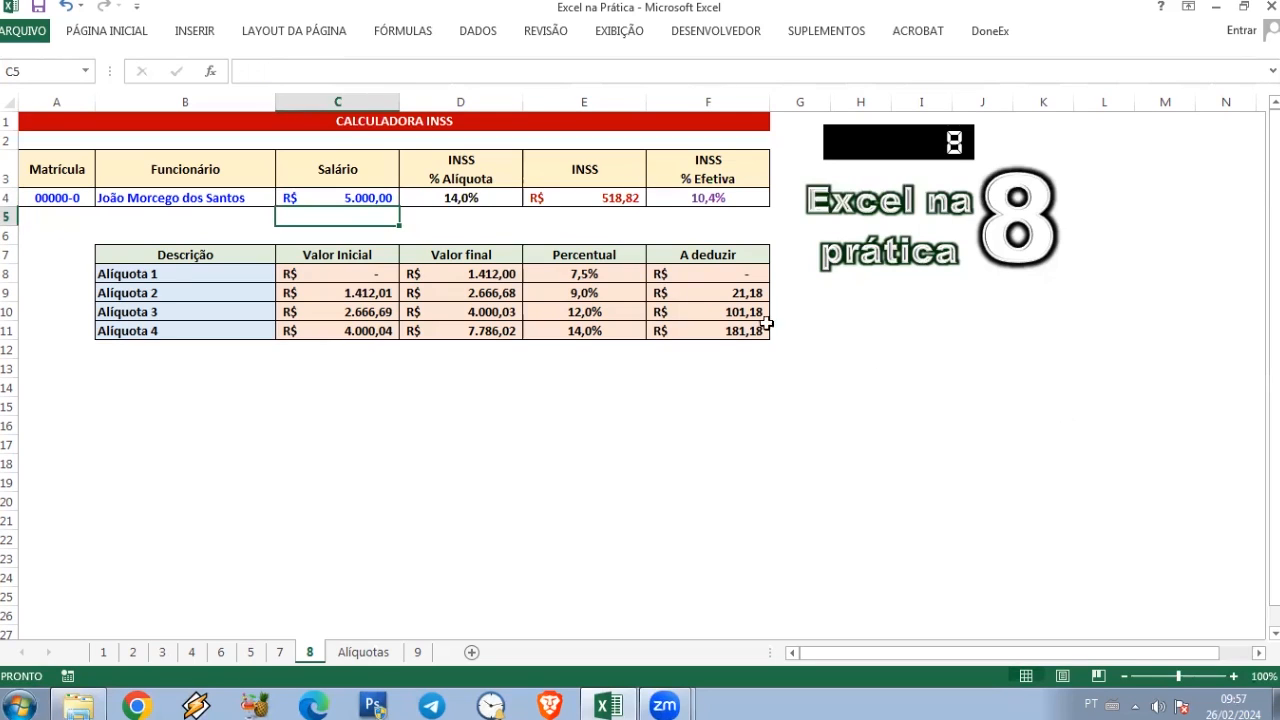
left_click(733, 201)
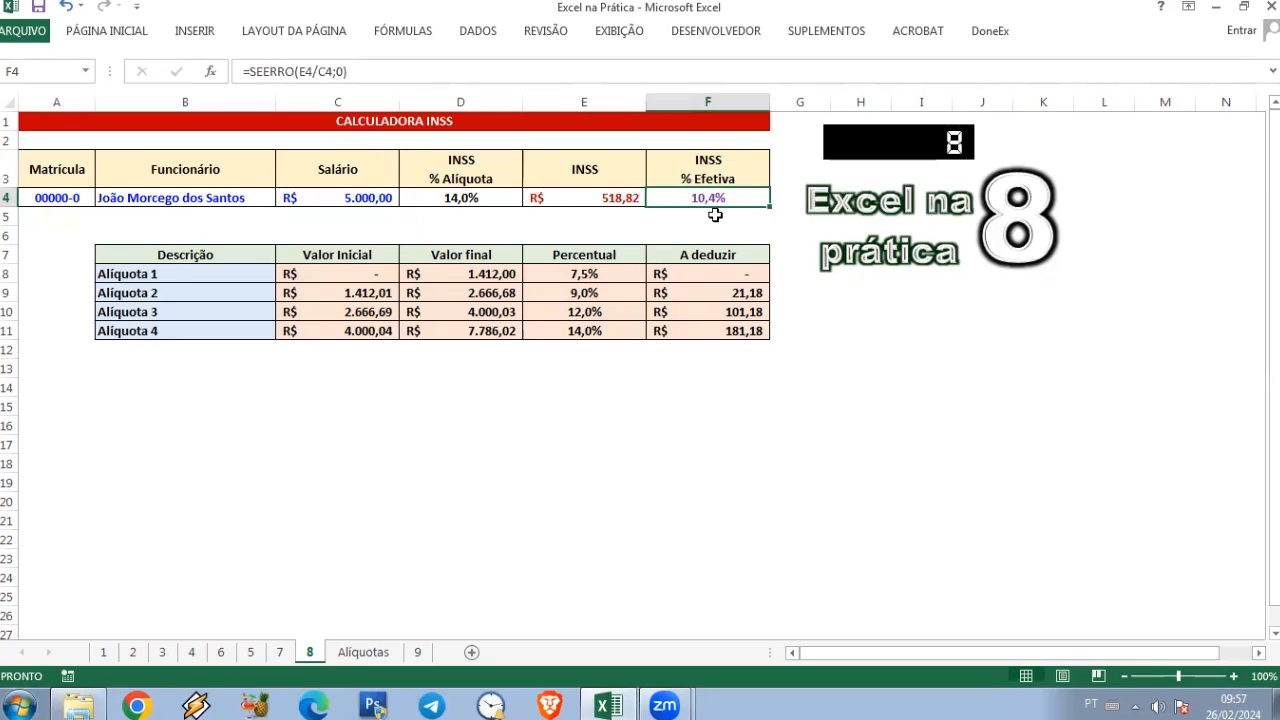
left_click(584, 205)
left_click(362, 200)
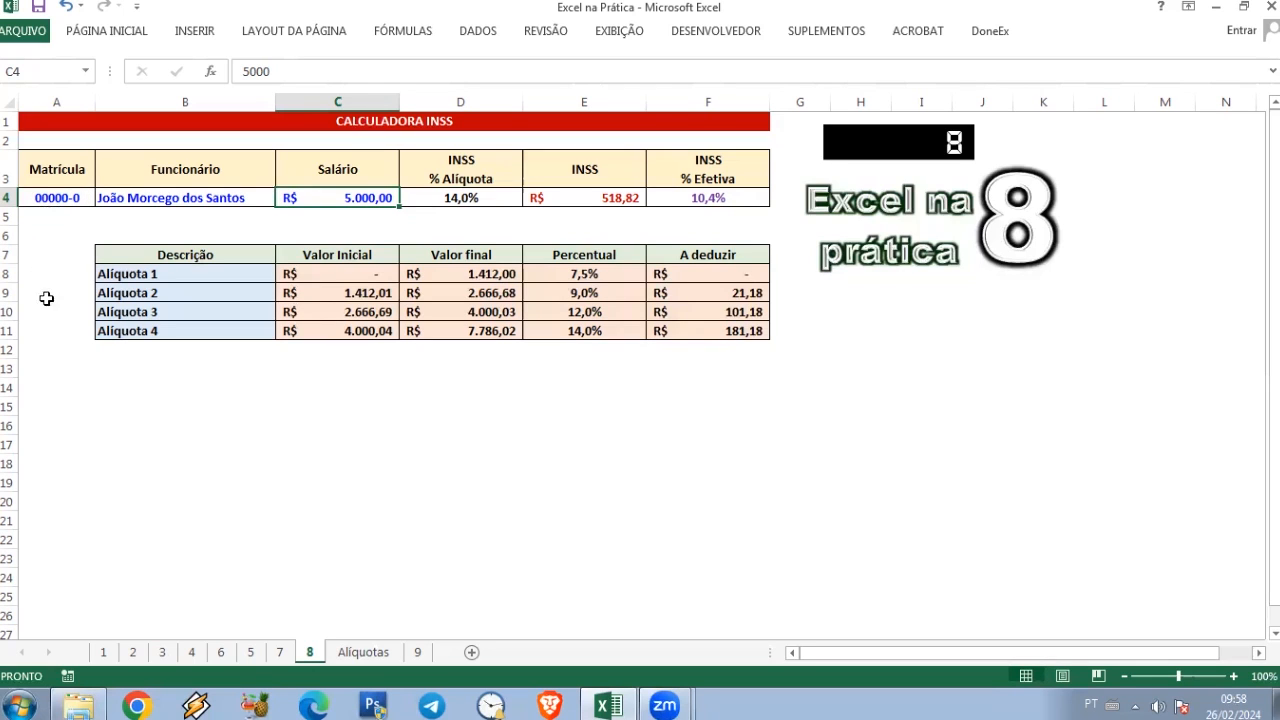
Step: Move the rate table B7:F11 from sheet 8 to the Alíquotas sheet, starting at cell A3
left_click(116, 255)
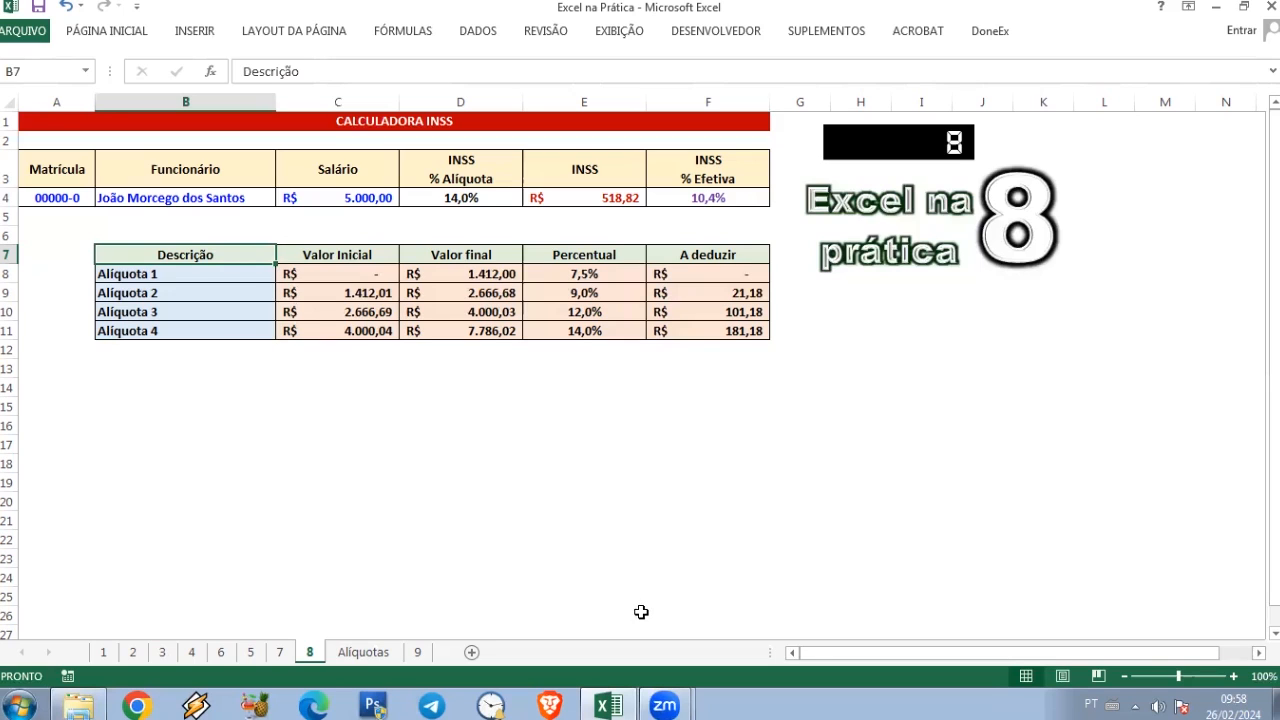
key("shift+Down")
key("shift+Down")
key("shift+Down")
key("shift+Down")
key("shift+Right")
key("shift+Right")
key("shift+Right")
key("shift+Right")
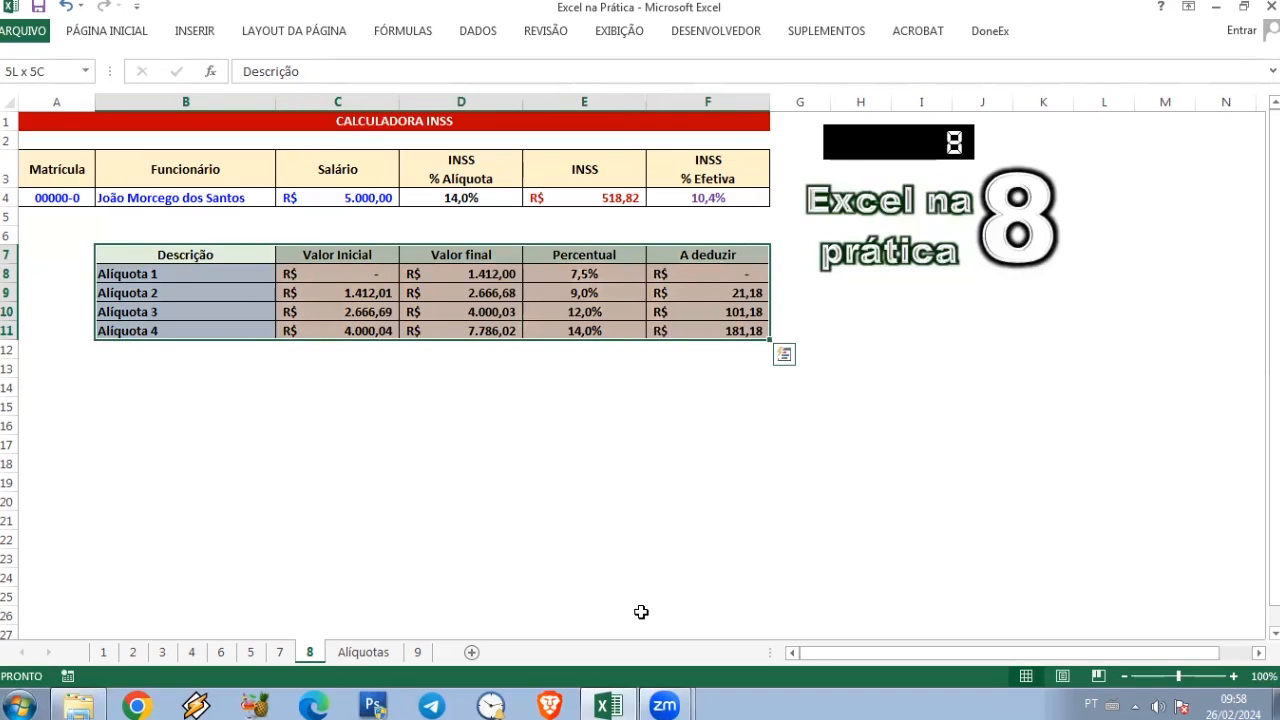
key("ctrl+x")
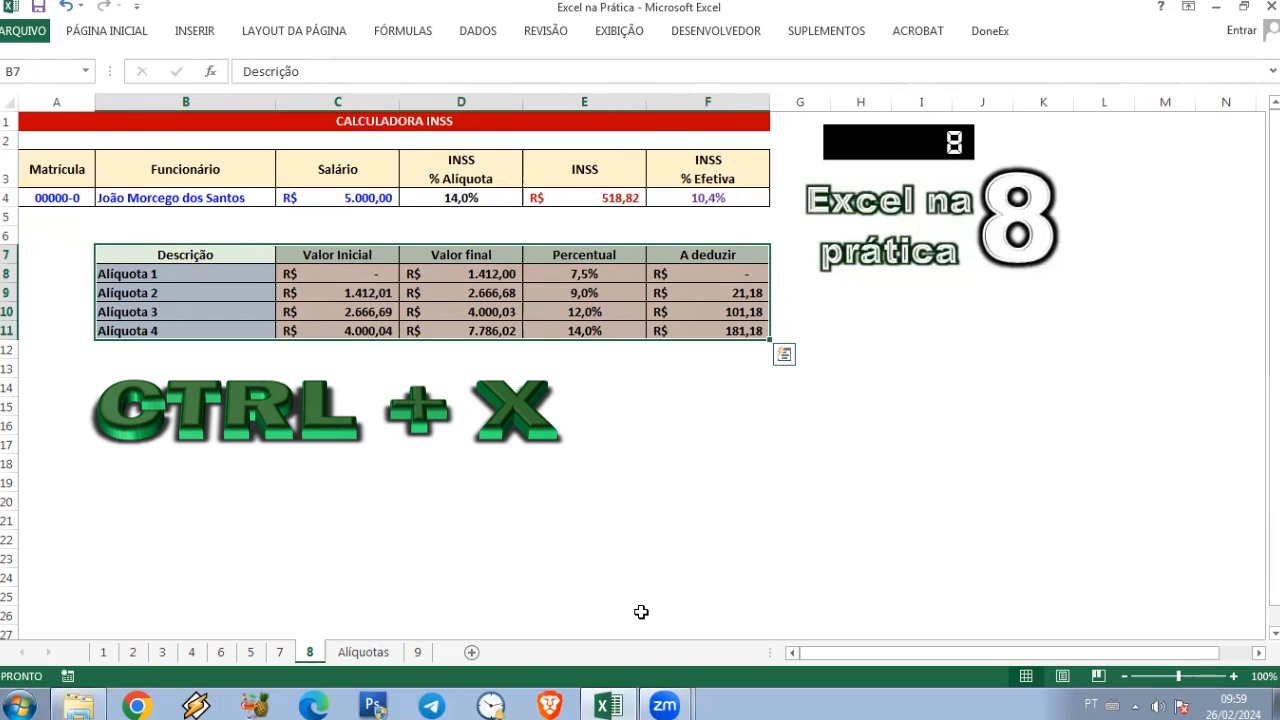
key("ctrl+x")
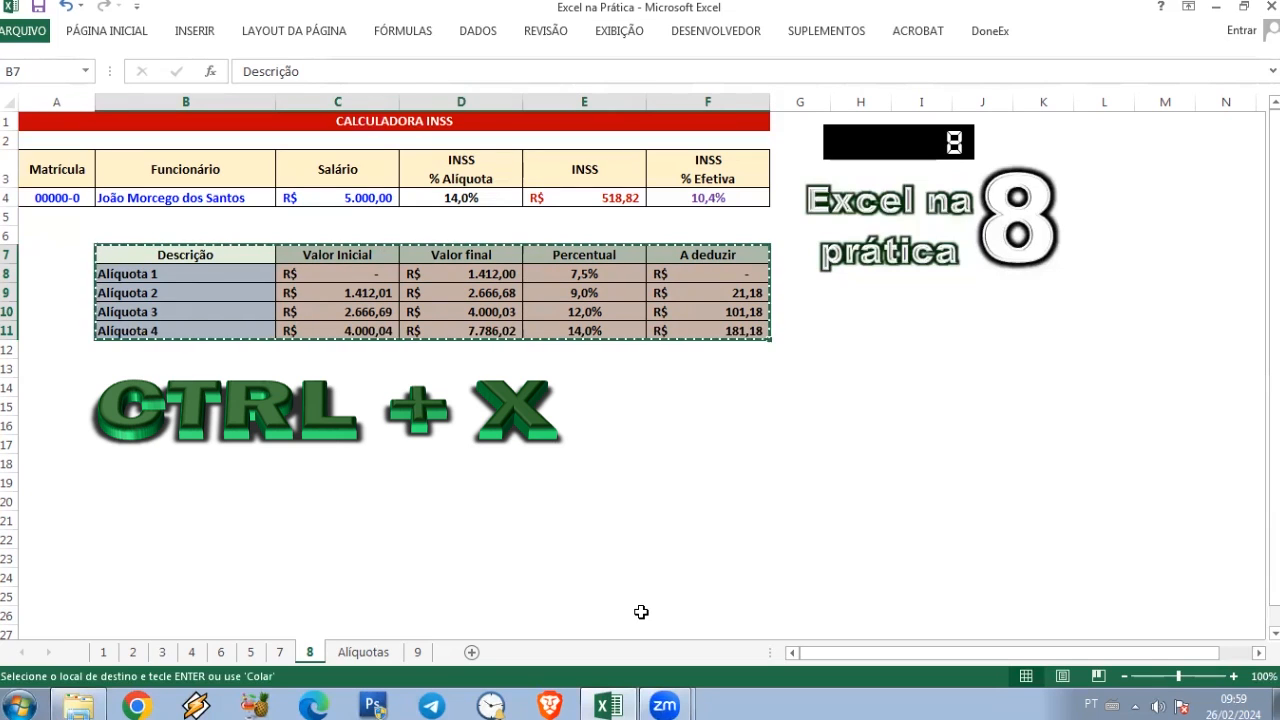
left_click(559, 500)
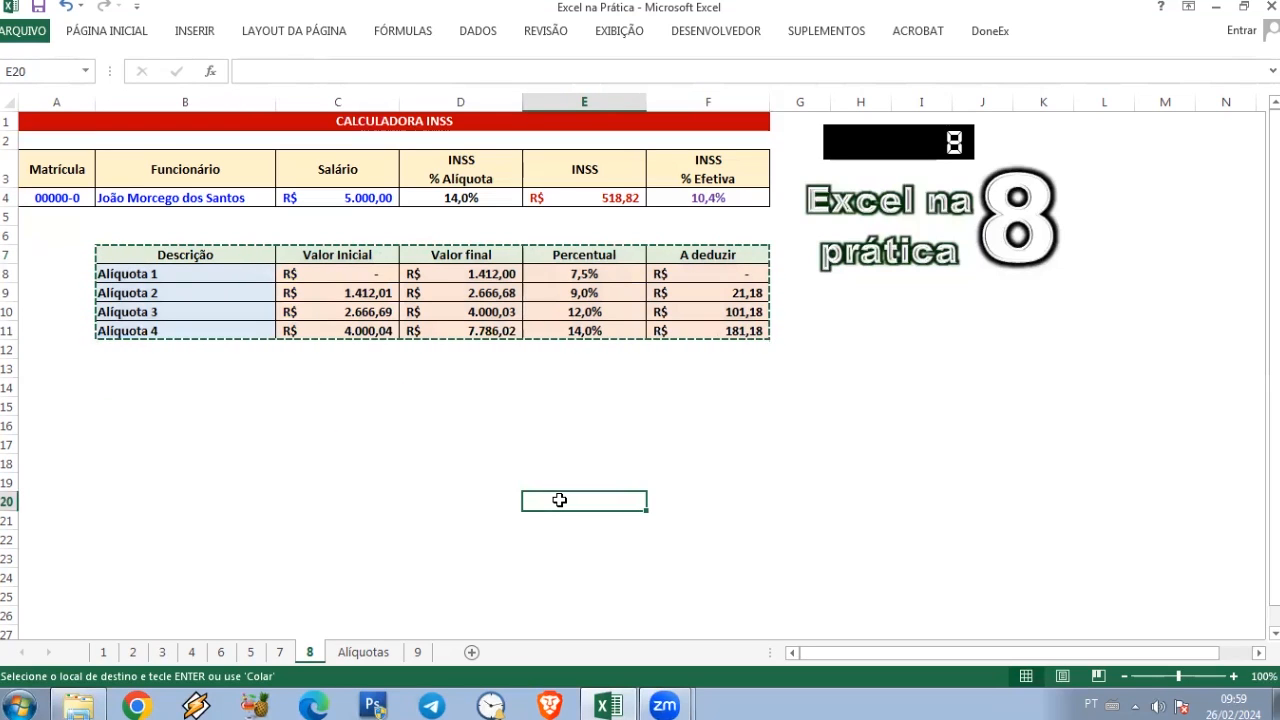
key("ctrl+Page_Down")
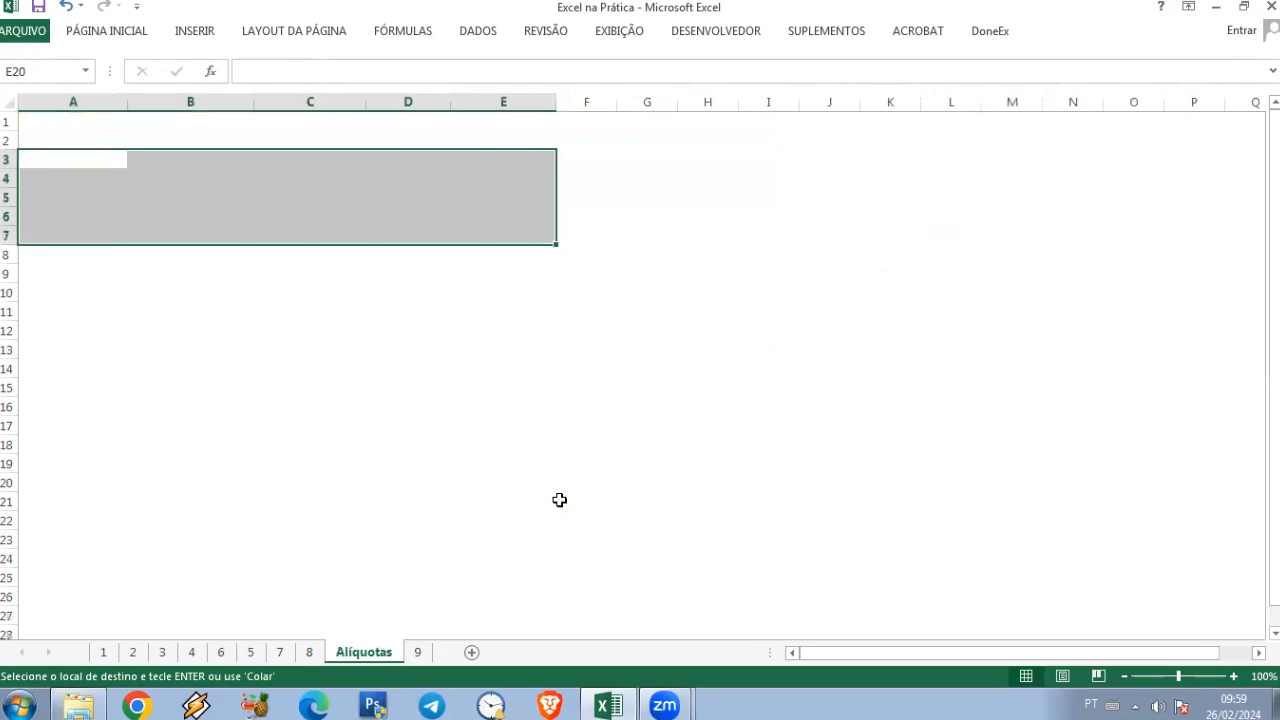
left_click(53, 163)
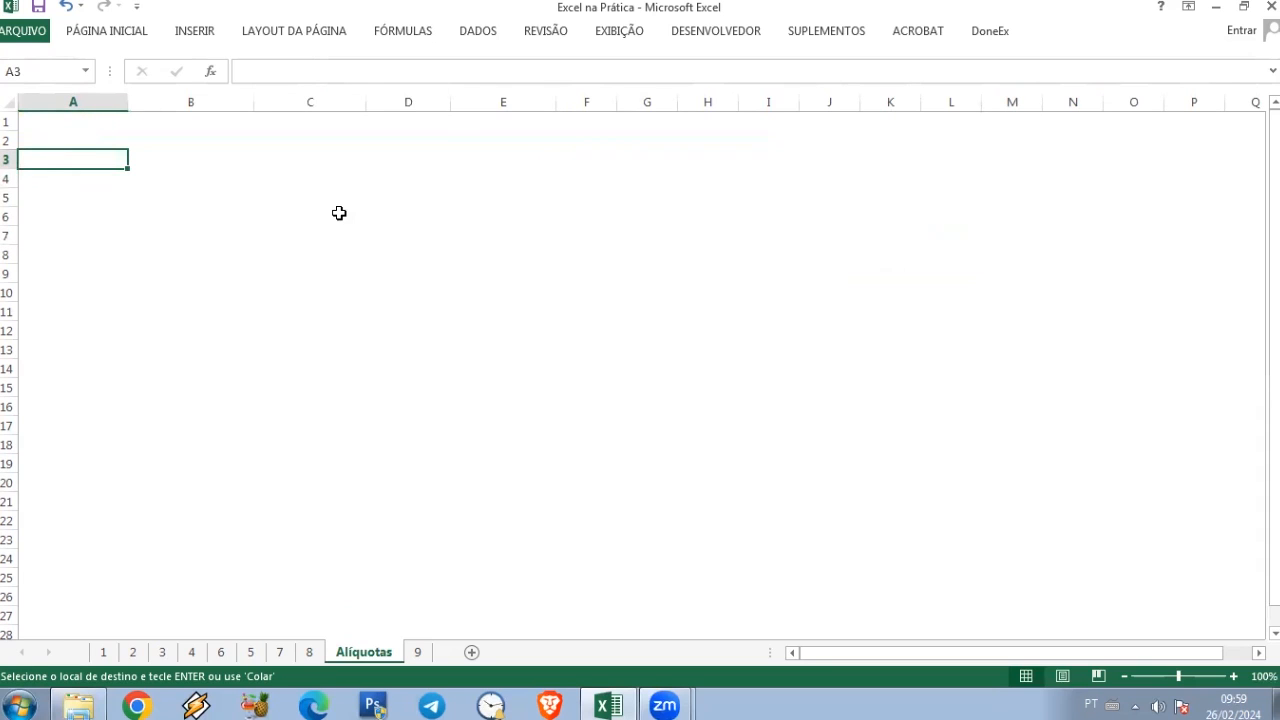
key("Return")
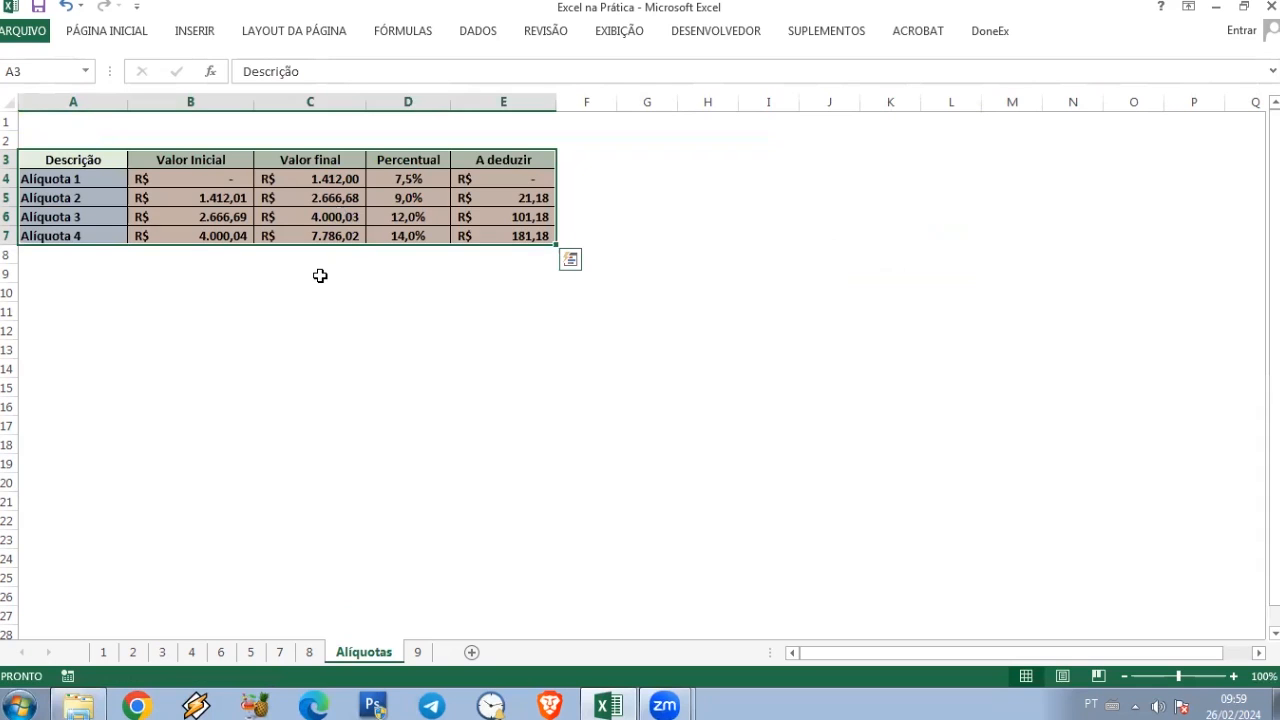
Step: Return to sheet 8 and examine the table reference in the D4 rate formula
left_click(310, 652)
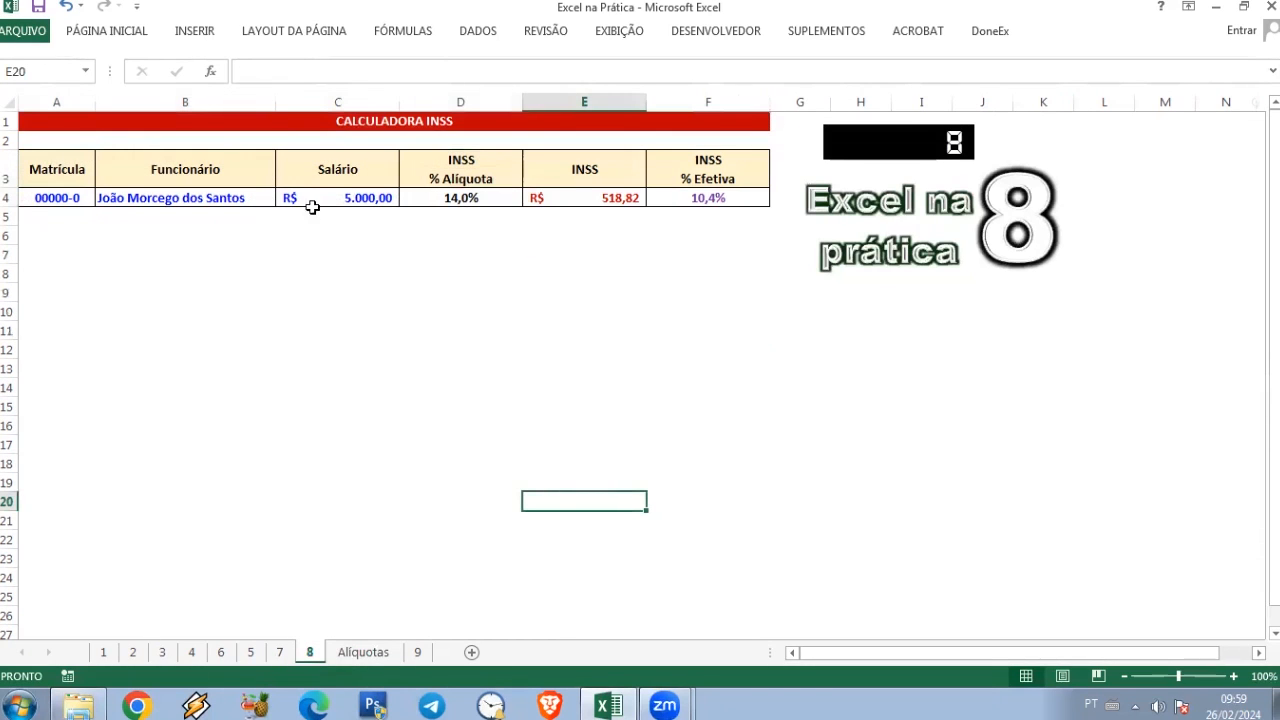
left_click(463, 198)
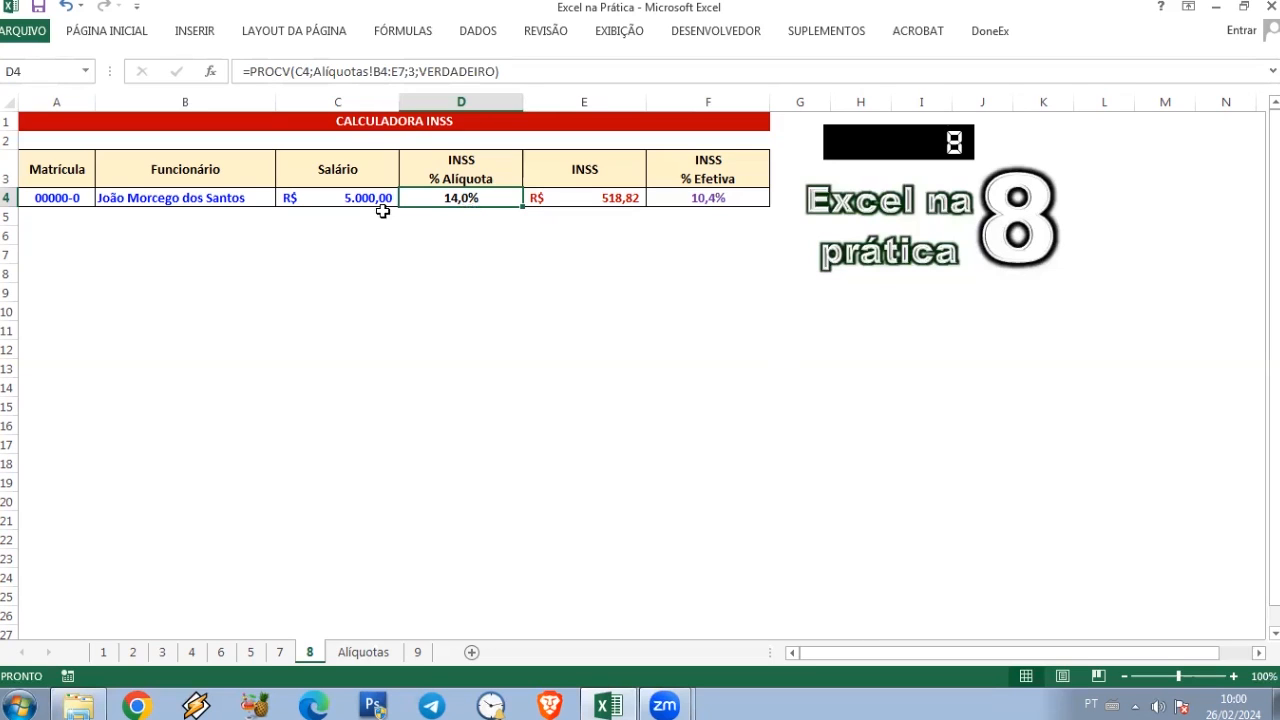
Step: Examine the INSS amount formula in E4 and the effective percentage formula in F4
left_click(594, 199)
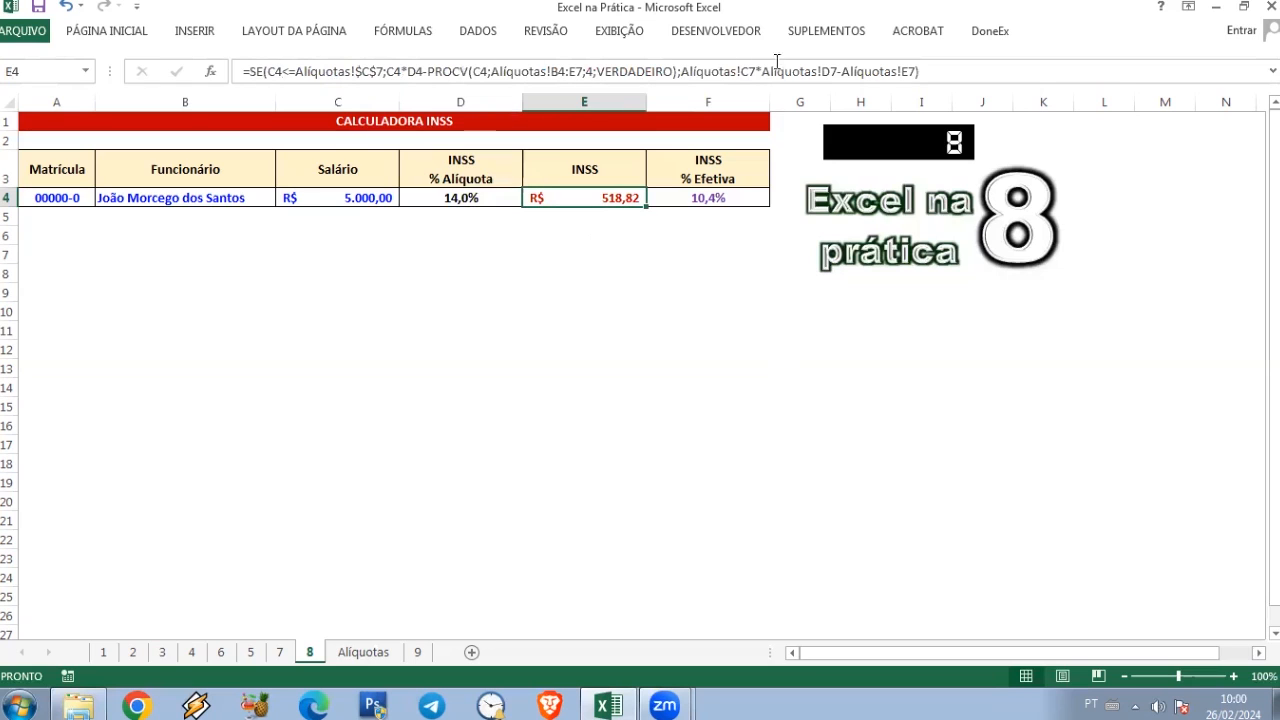
left_click(708, 199)
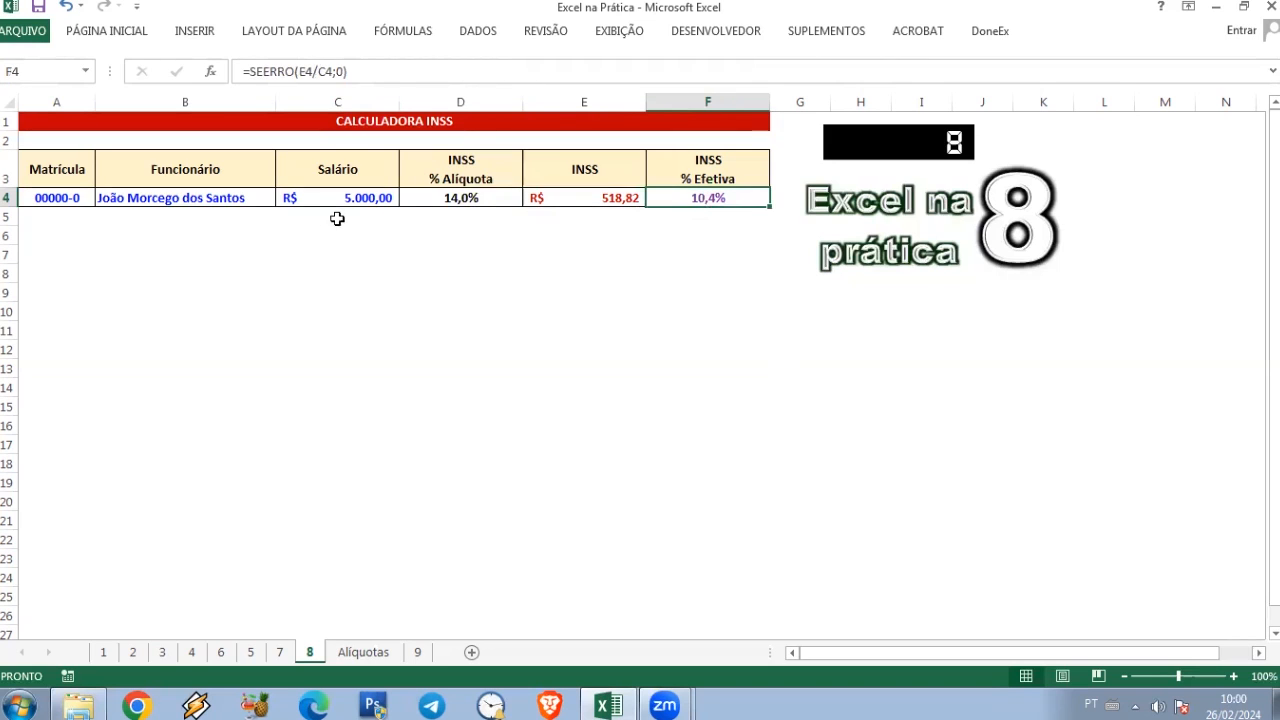
left_click(62, 200)
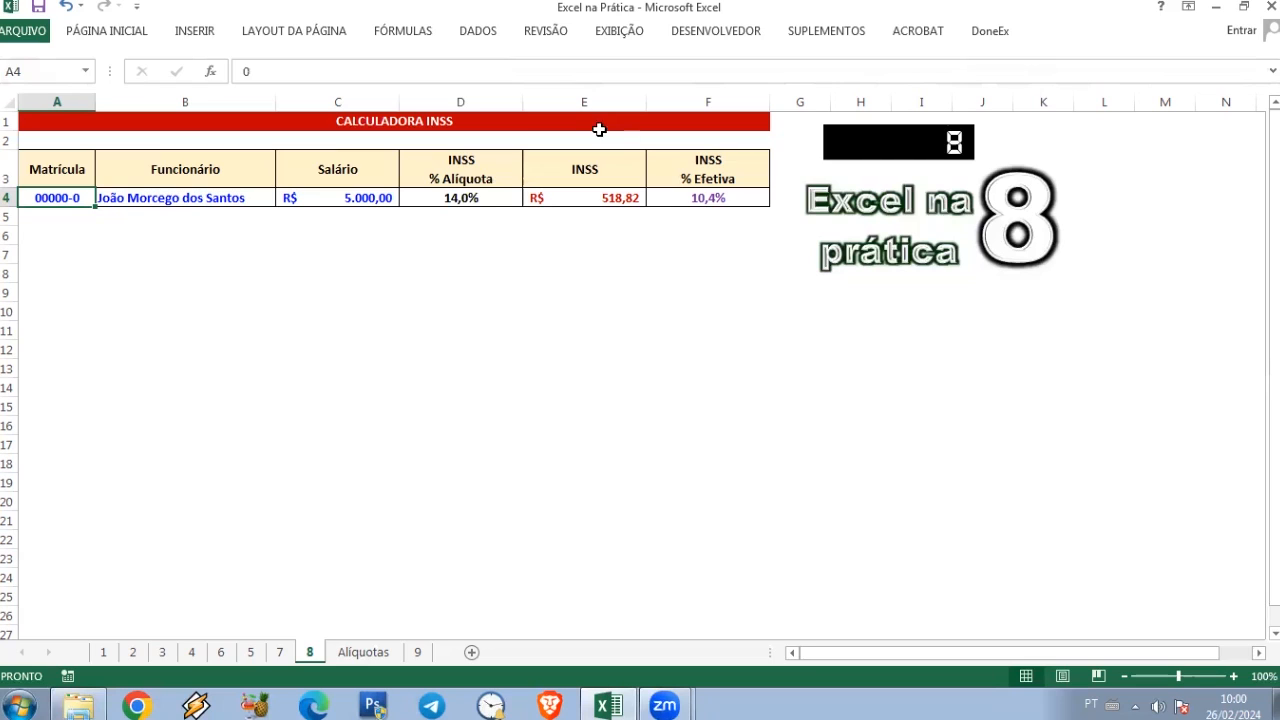
Step: Convert the range A3:F4 into a table with headers
left_click(40, 171)
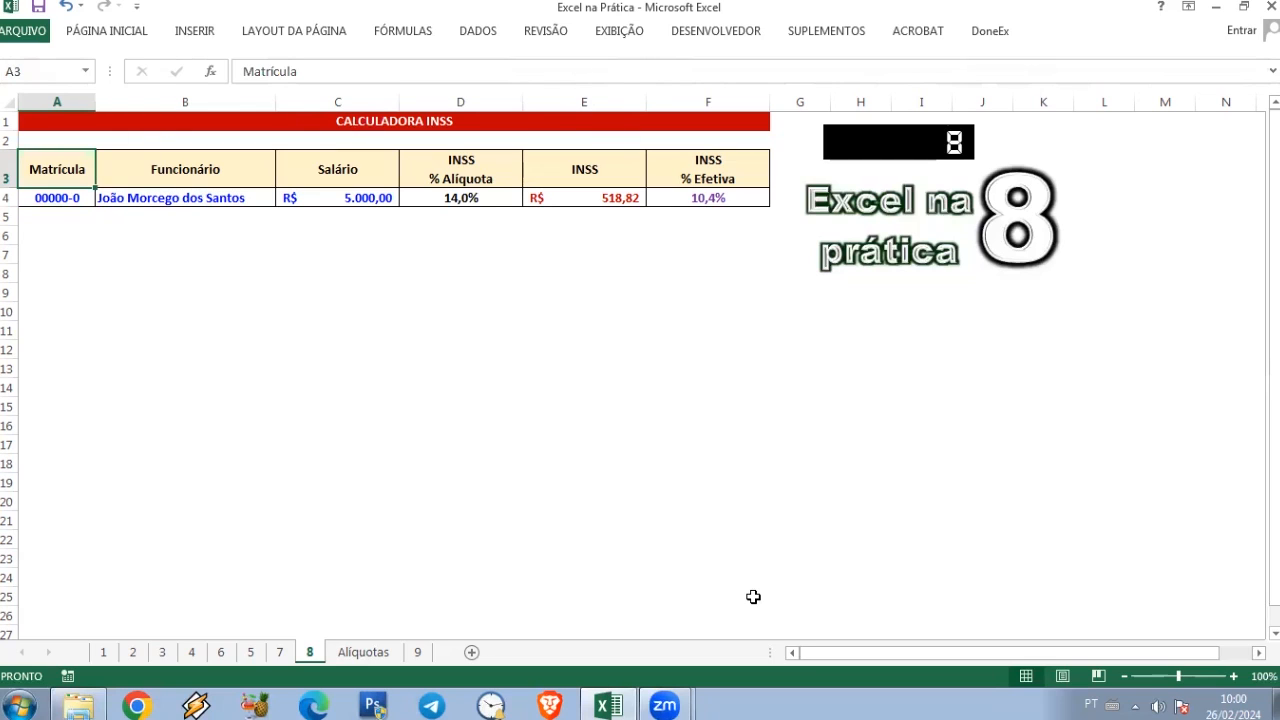
key("shift+Down")
key("shift+Right")
key("shift+Right")
key("shift+Right")
key("shift+Right")
key("shift+Right")
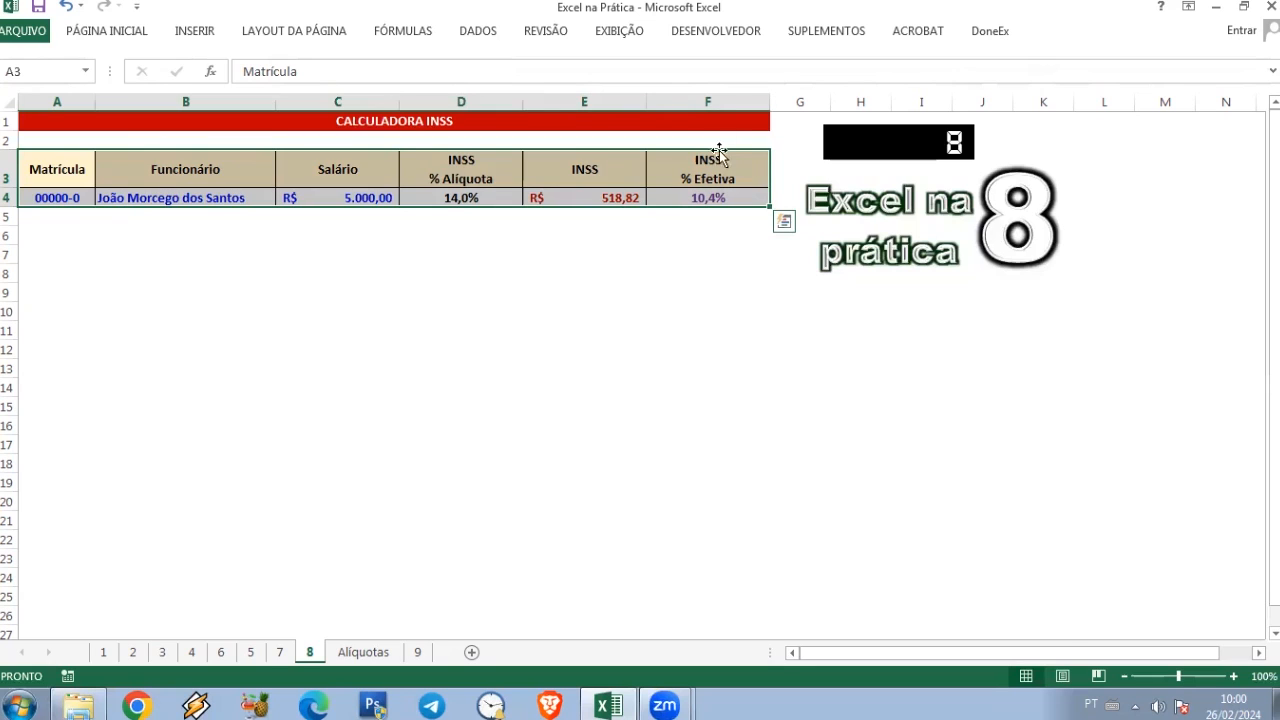
left_click(210, 32)
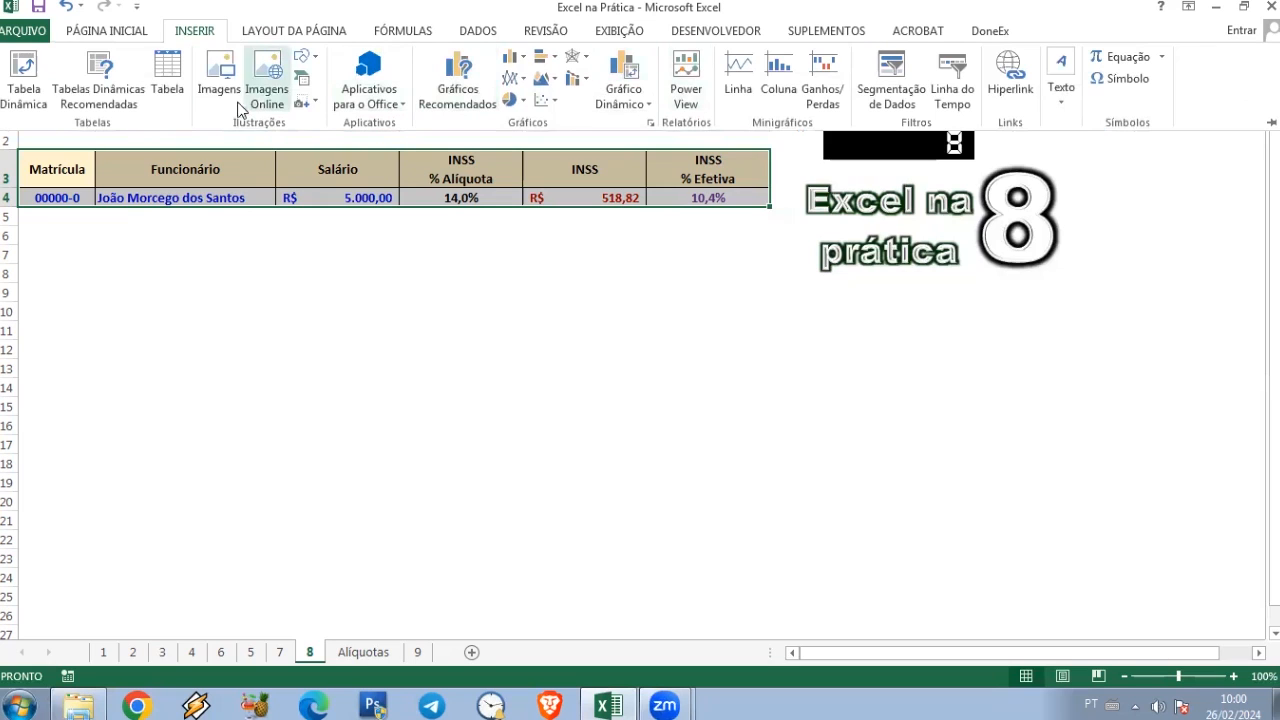
left_click(167, 78)
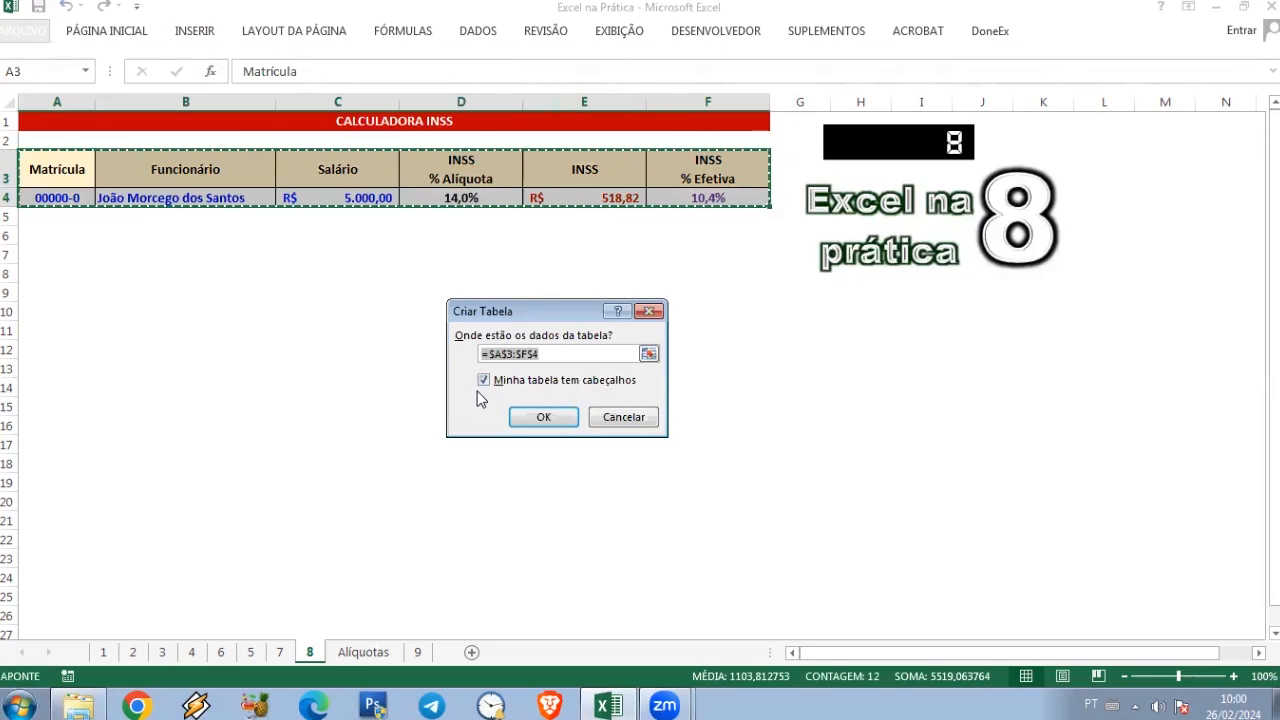
left_click(546, 419)
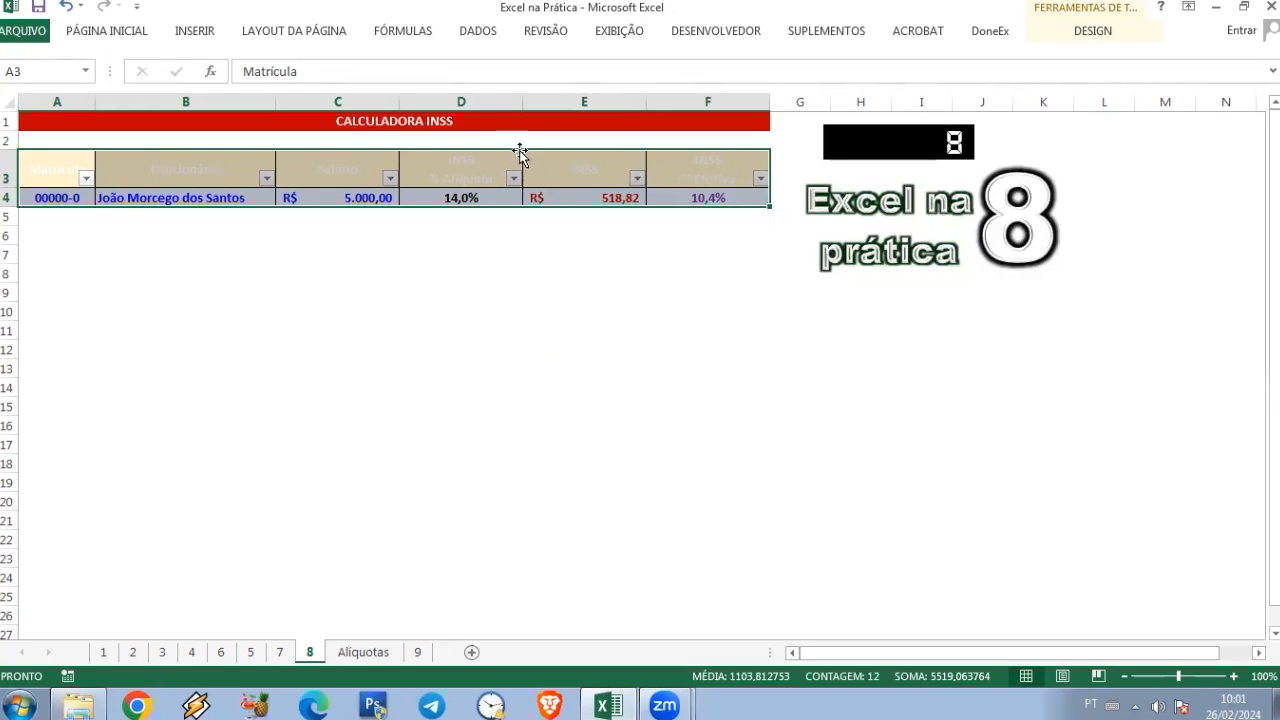
Step: Apply the Nenhuma (none) table style from the light group to the A3:F4 table
left_click(1093, 31)
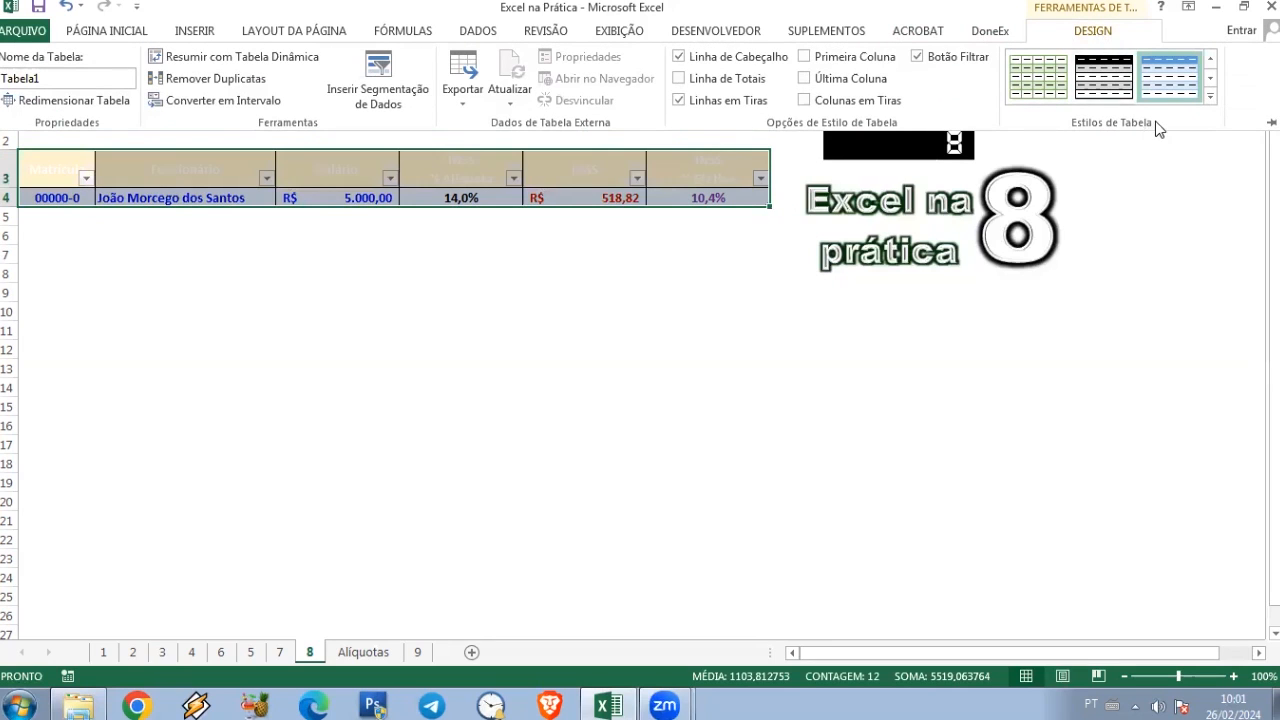
left_click(1211, 97)
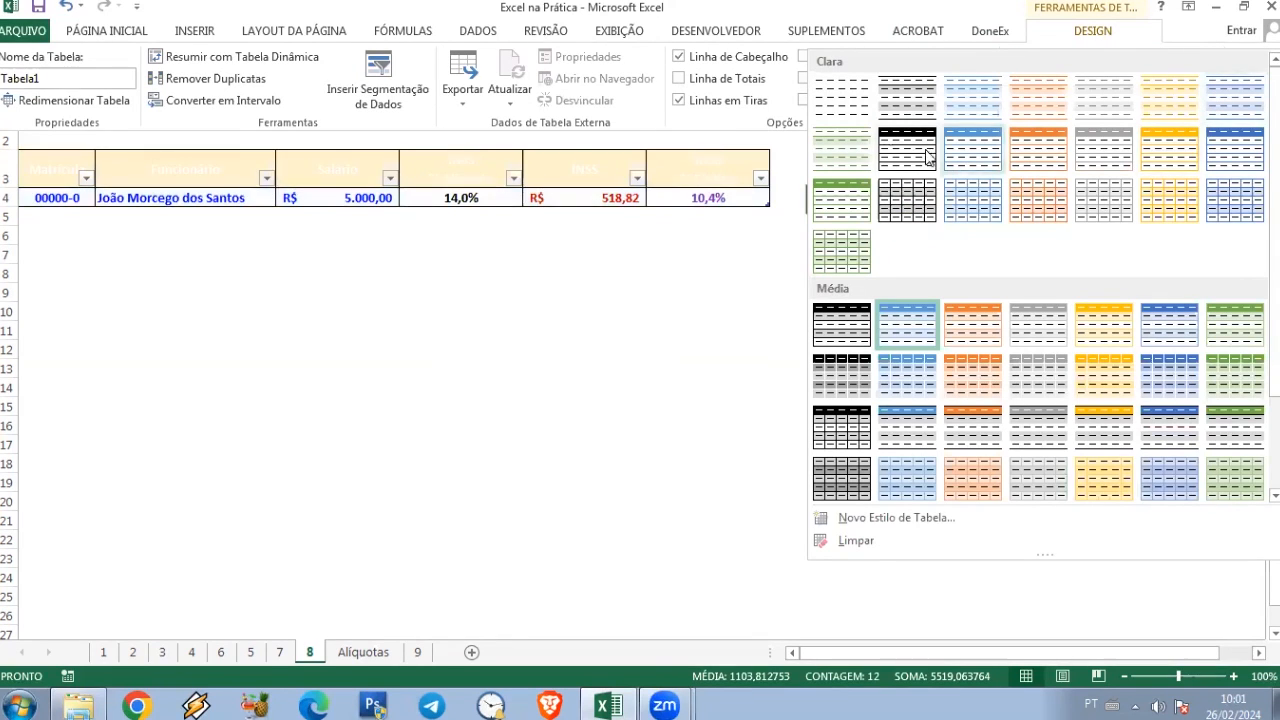
left_click(842, 106)
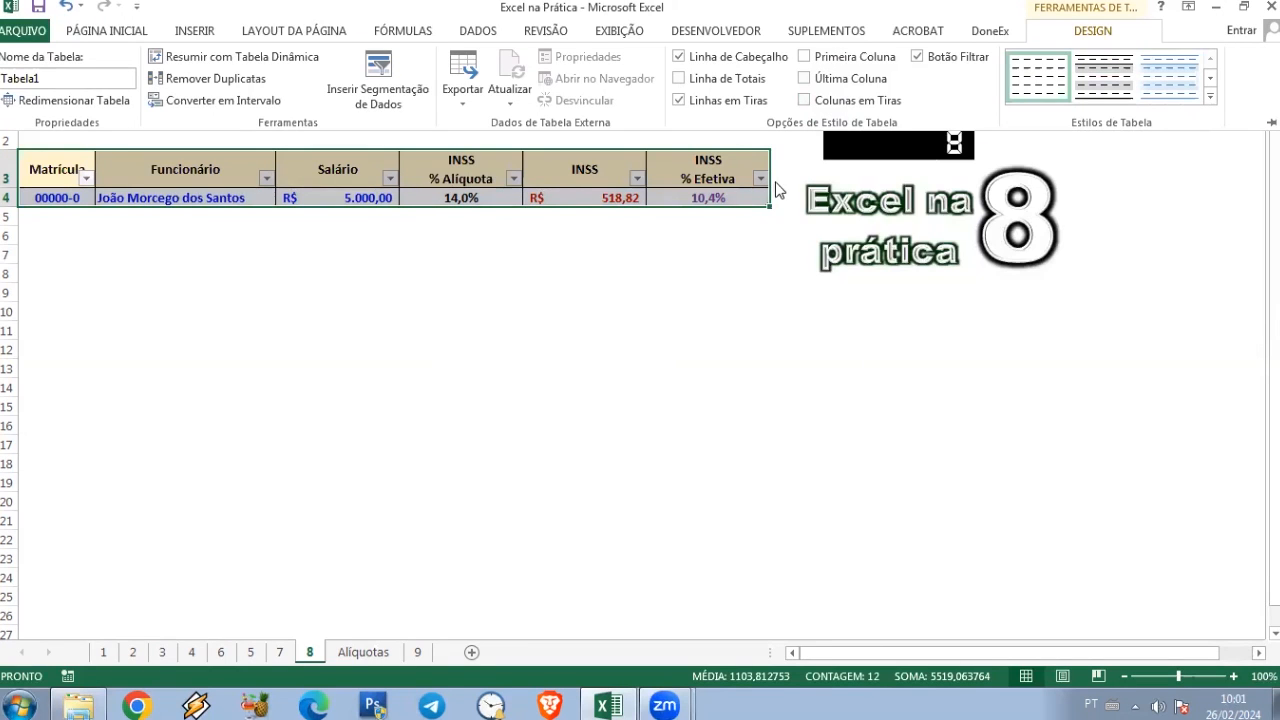
left_click(46, 170)
left_click(50, 172)
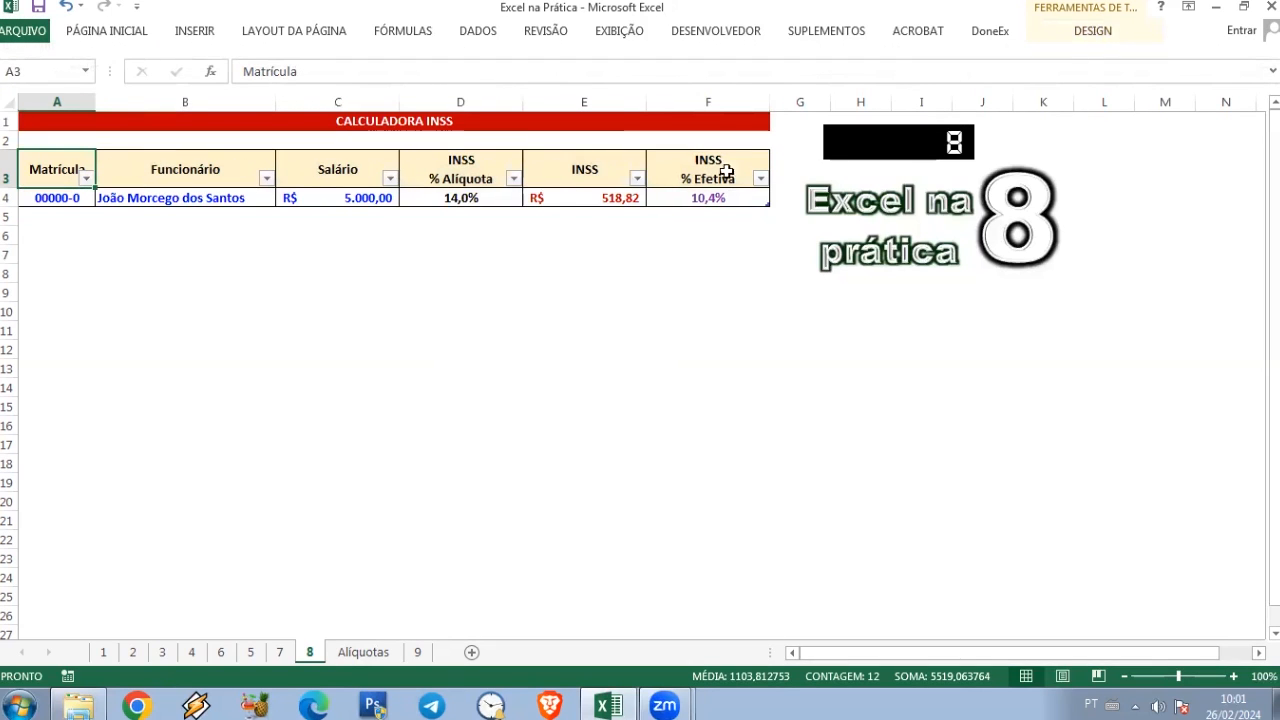
Step: Add a new record in row 5 with the next registration number and the employee's full name
left_click(57, 200)
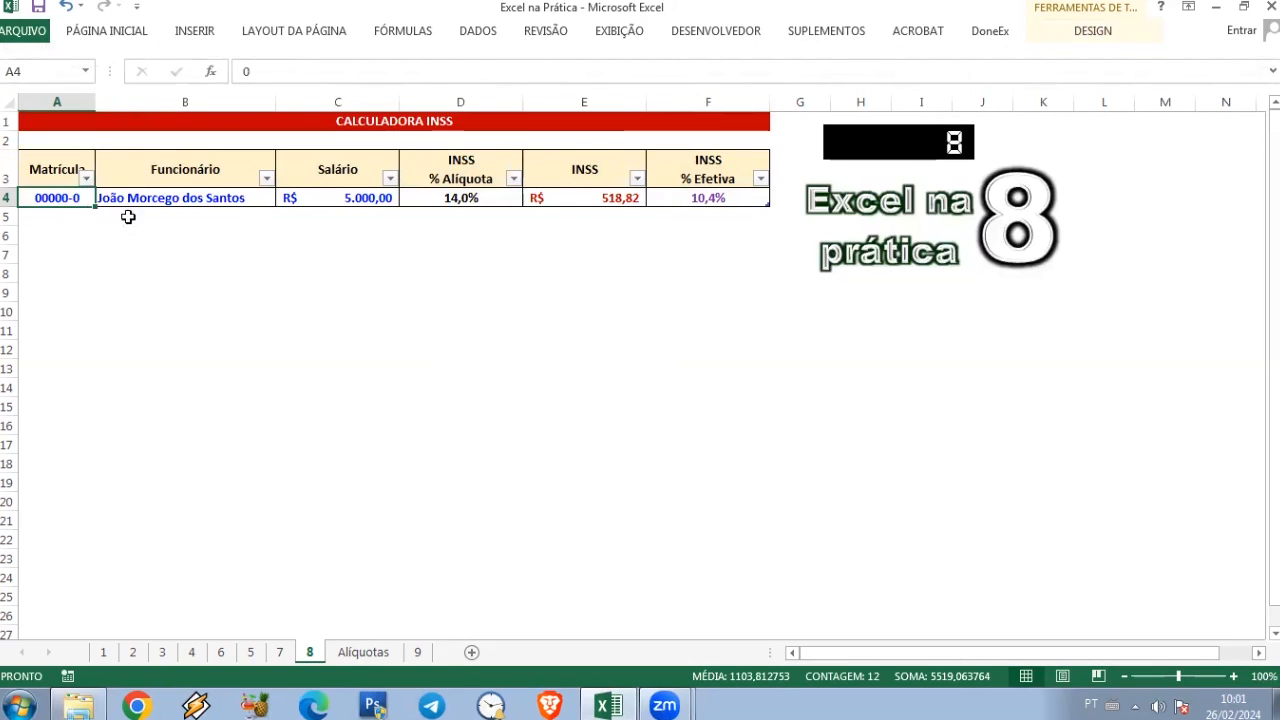
left_click(52, 211)
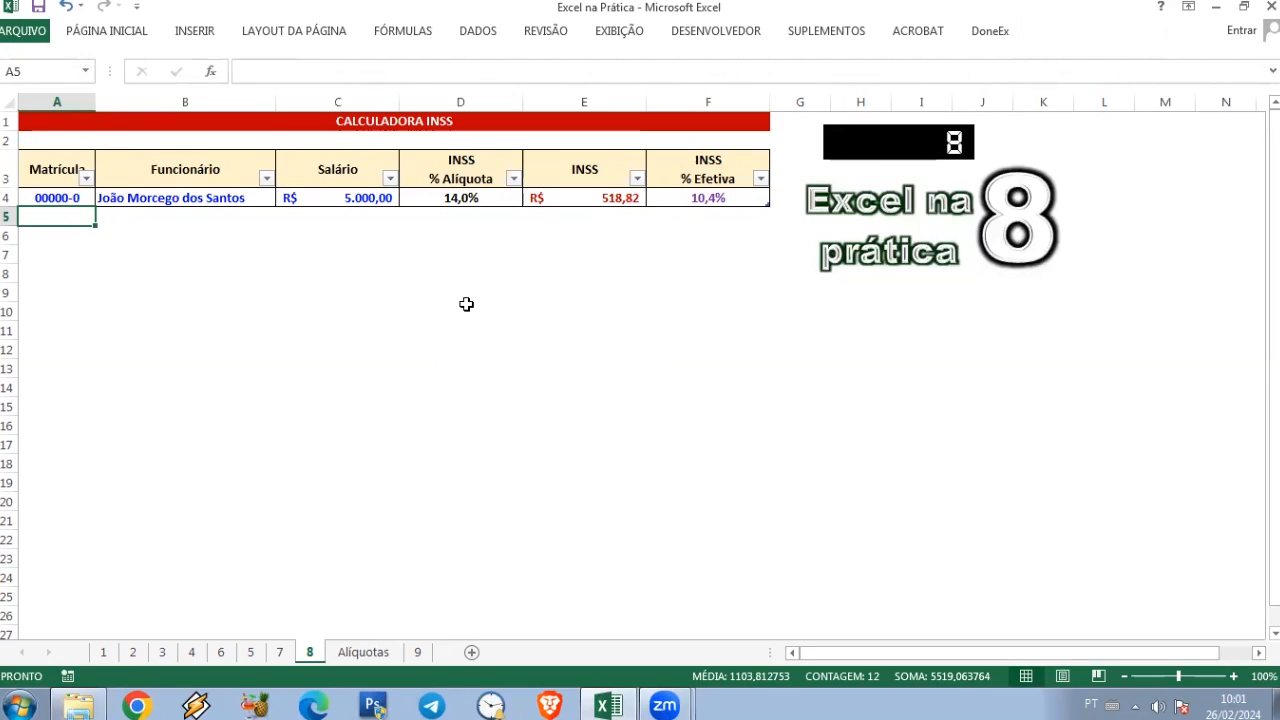
type("1")
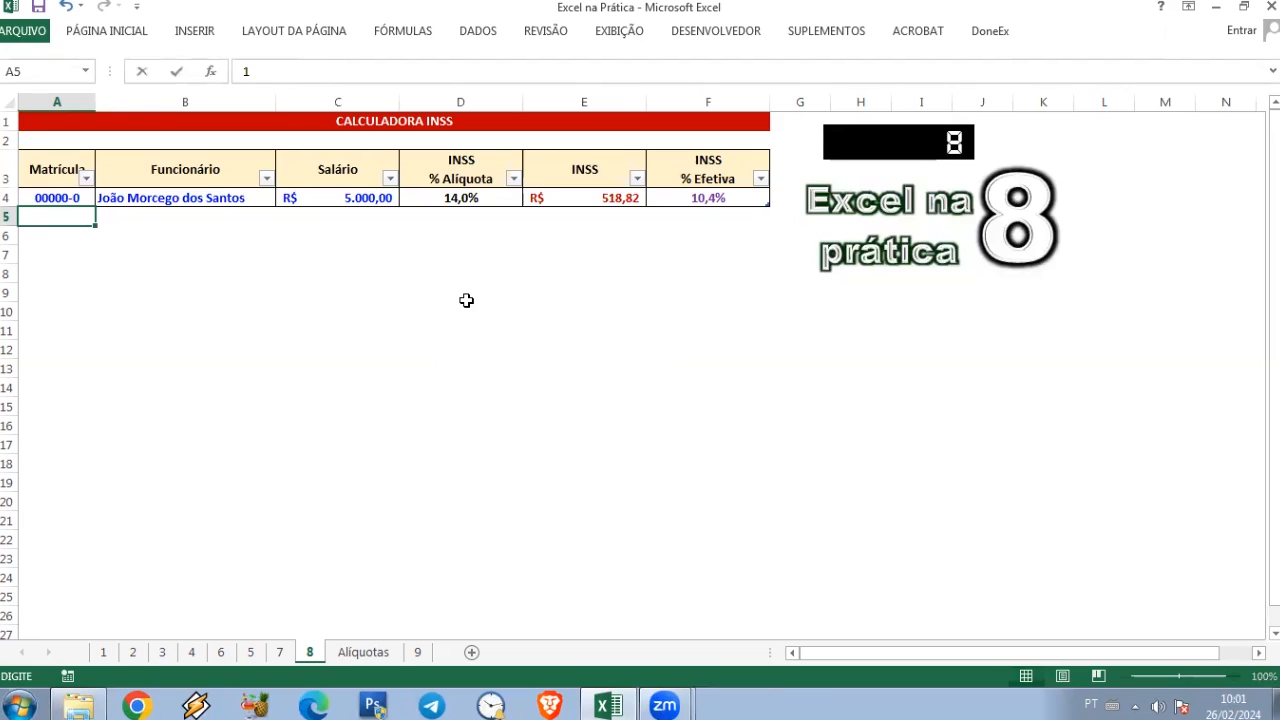
key("Tab")
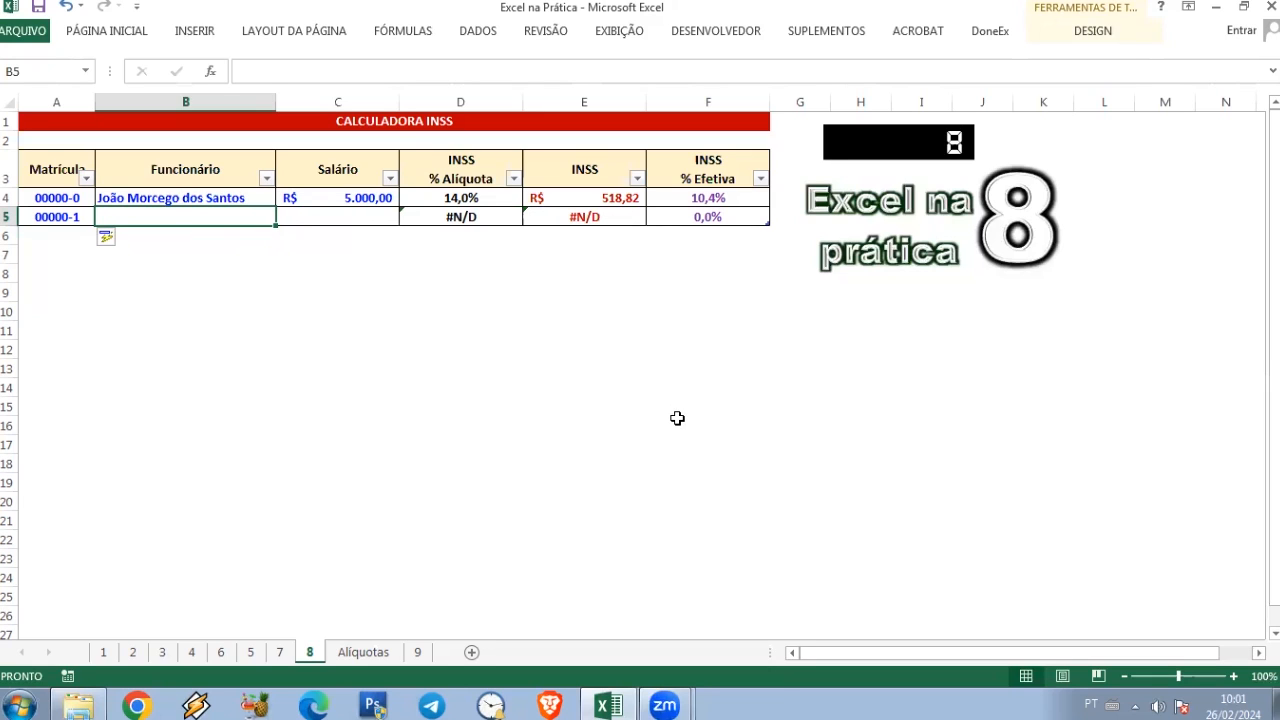
type("jAMES")
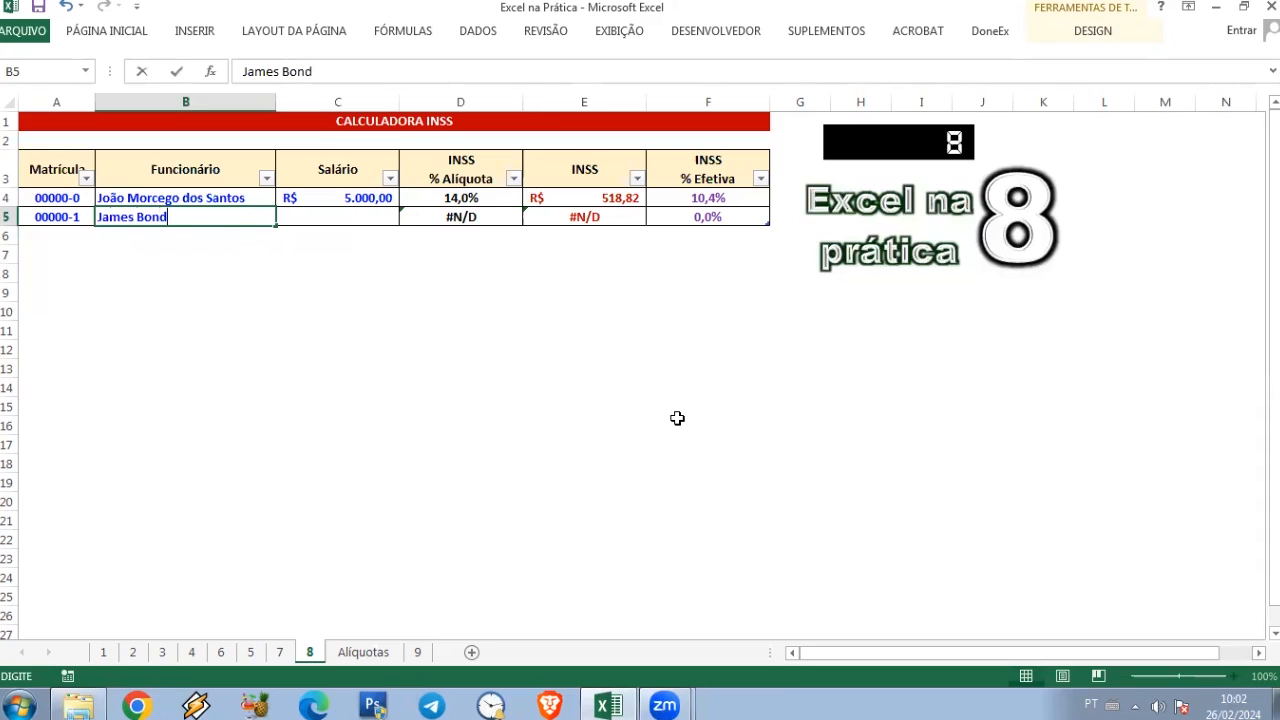
type("Bondser Visso")
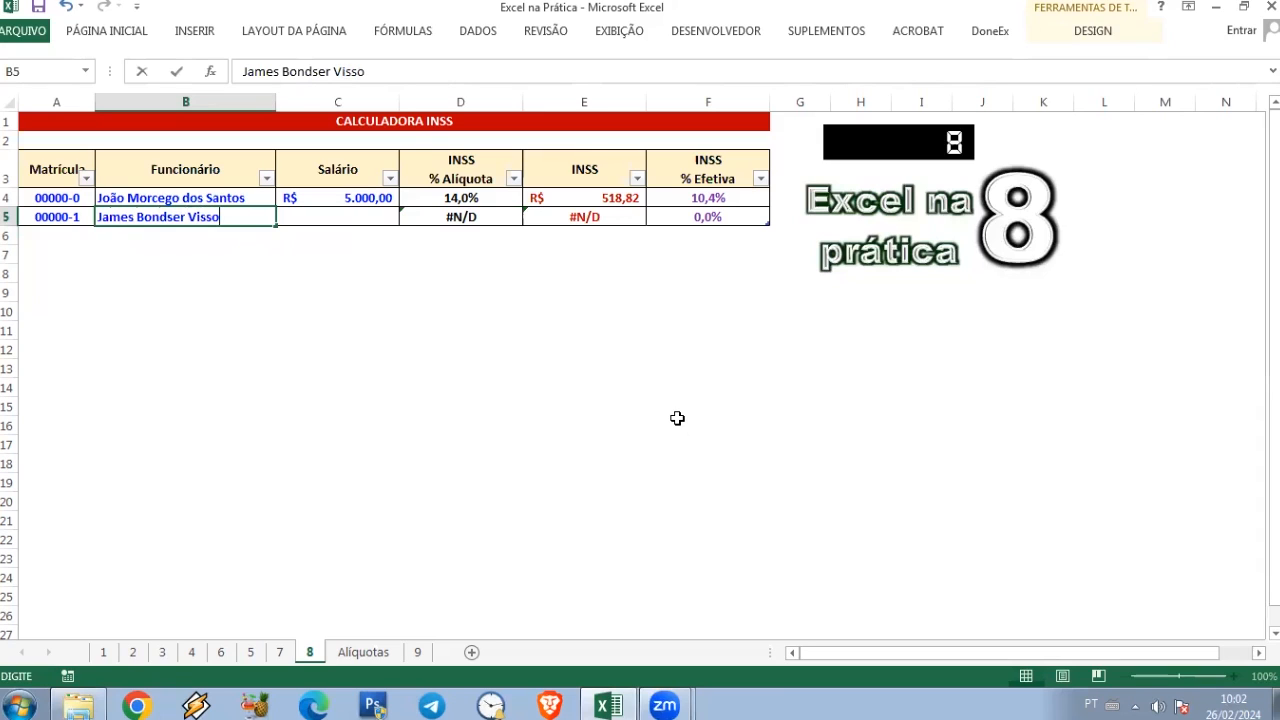
key("Tab")
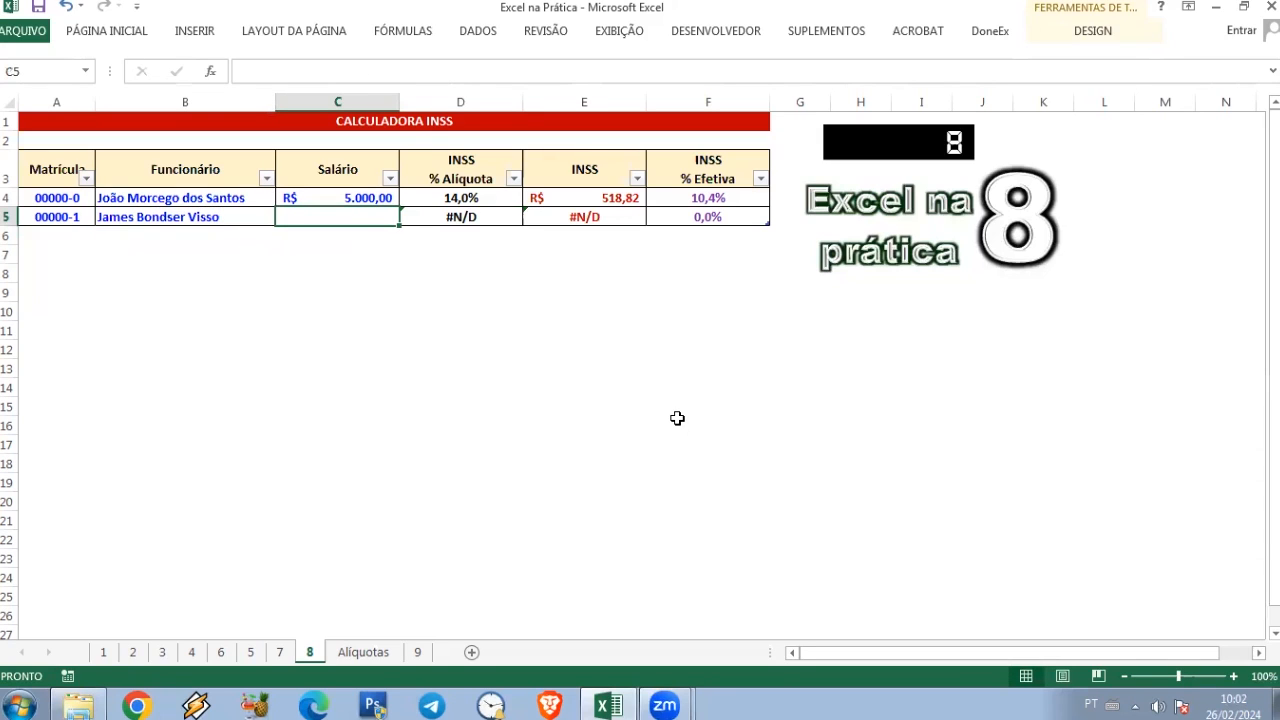
Step: Enter a salary of 6500 for the second employee in C5
type("1")
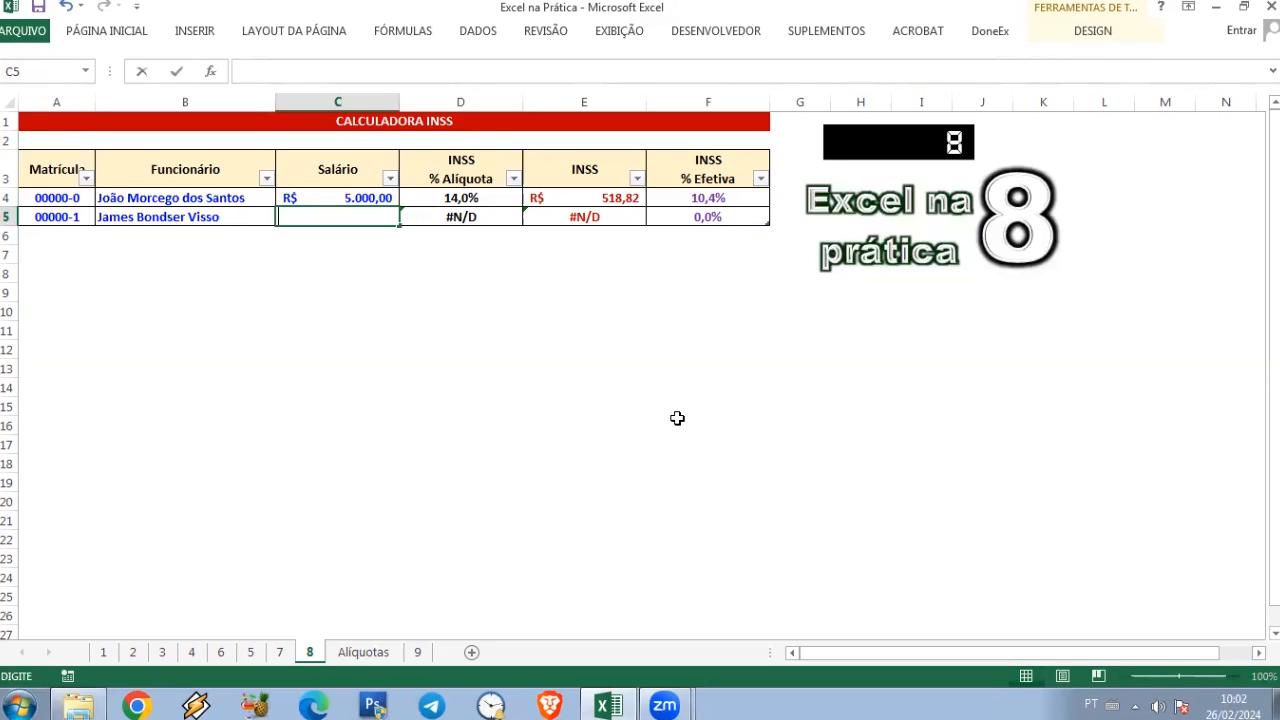
type("500")
key("Tab")
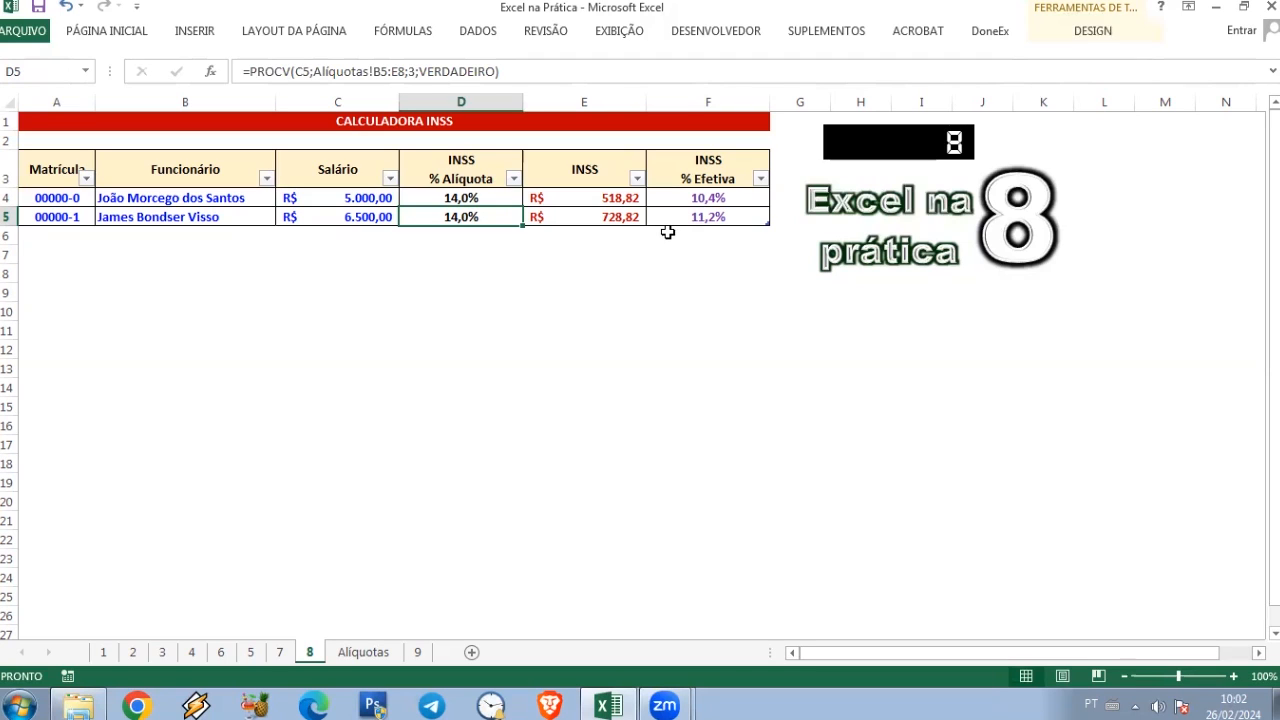
Step: Start a third record by entering the next registration number in A6
left_click(76, 235)
type("2")
key("Return")
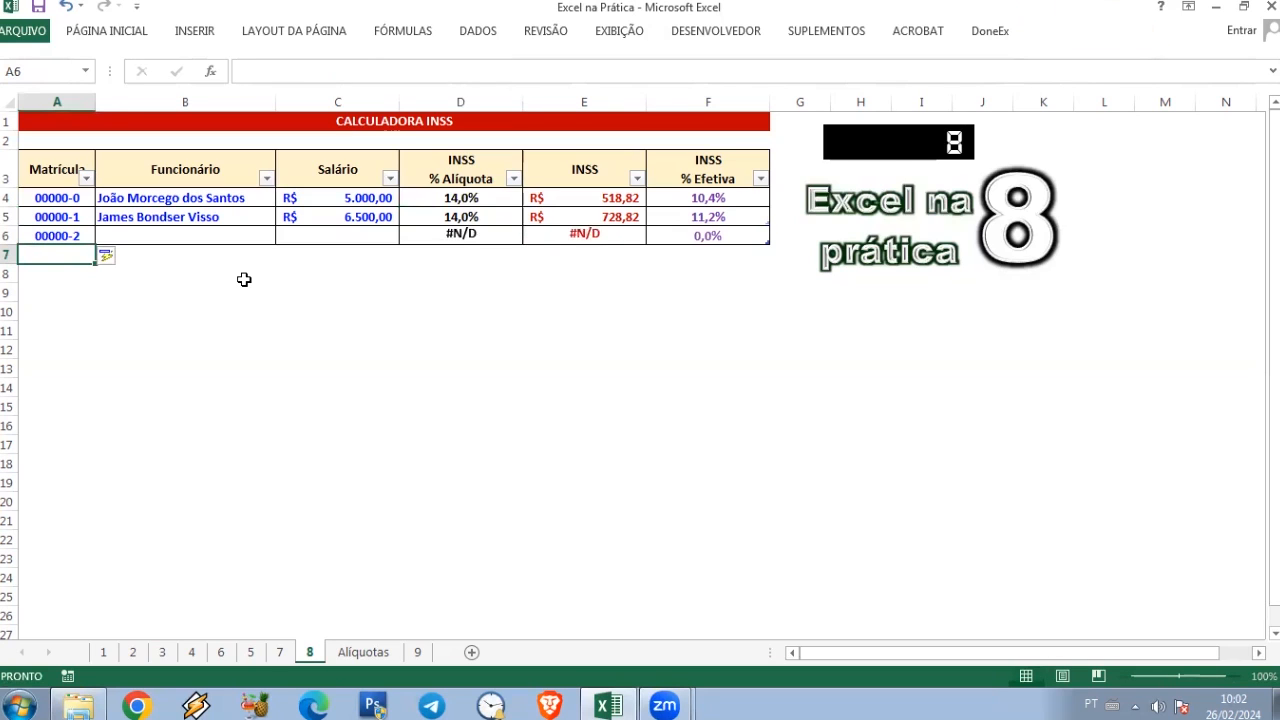
key("Up")
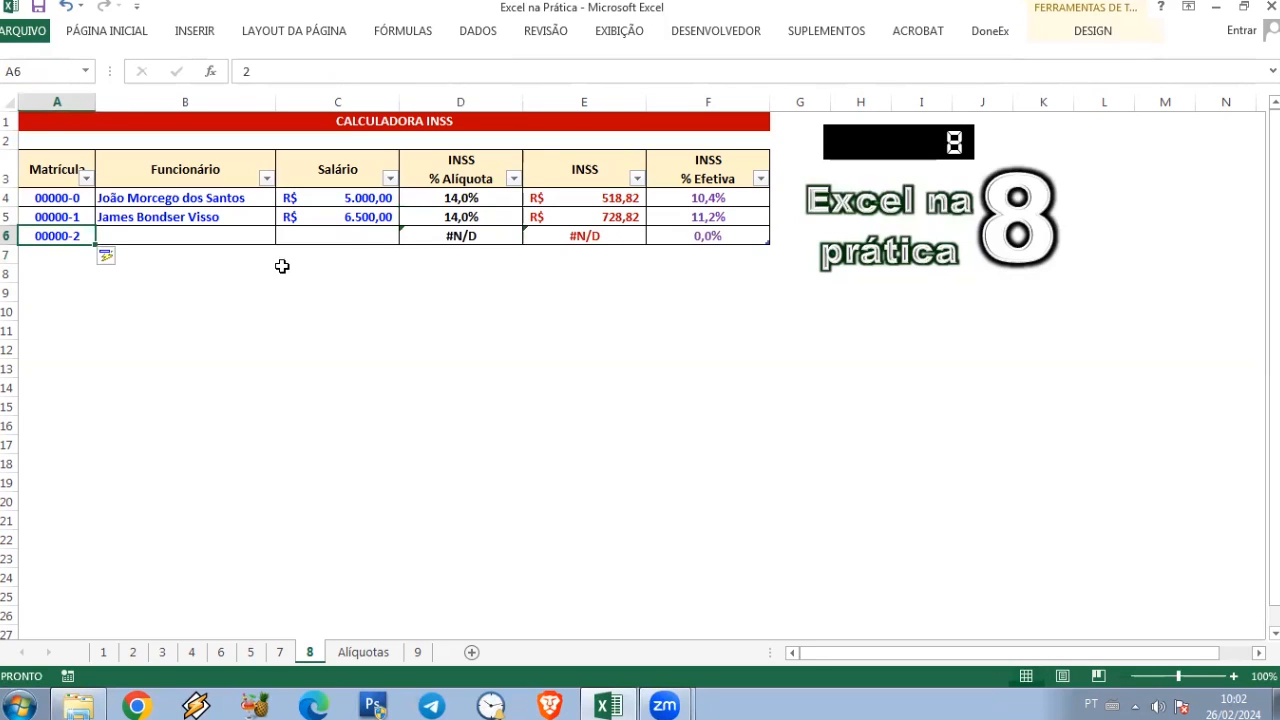
Step: Wrap the E6 INSS formula in SEERRO so that it returns empty text on an error
left_click(479, 237)
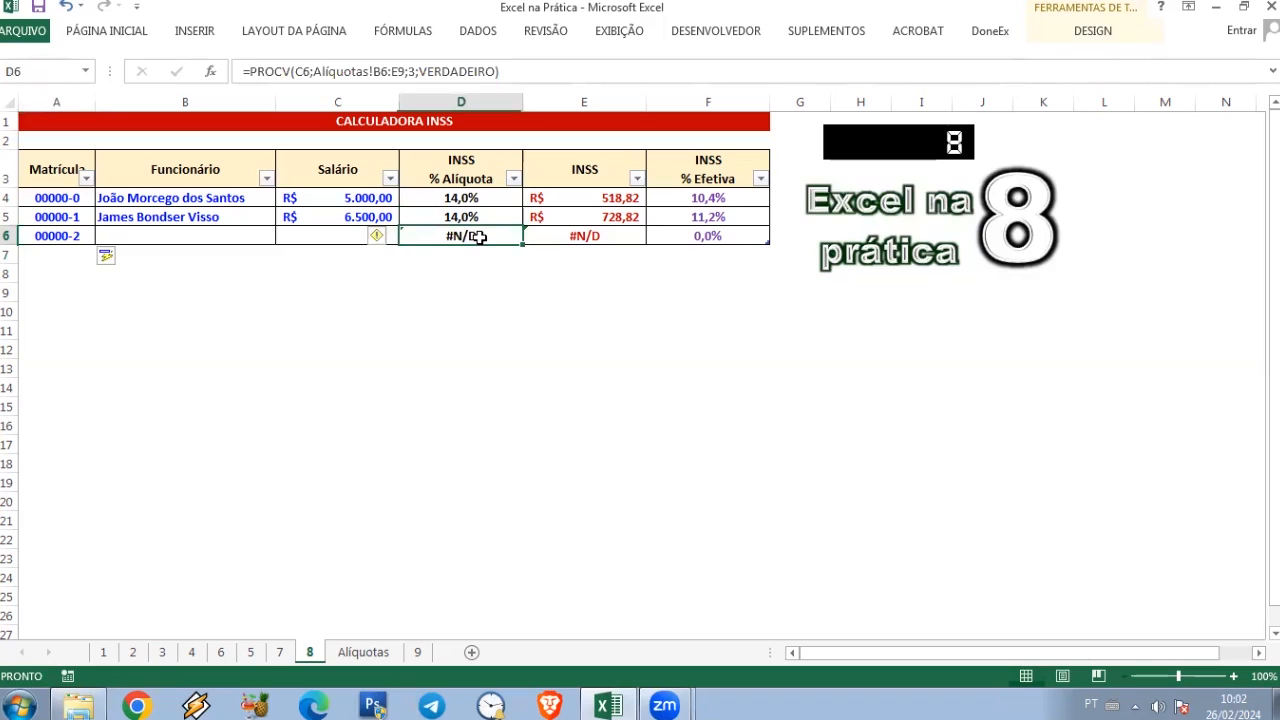
left_click(585, 237)
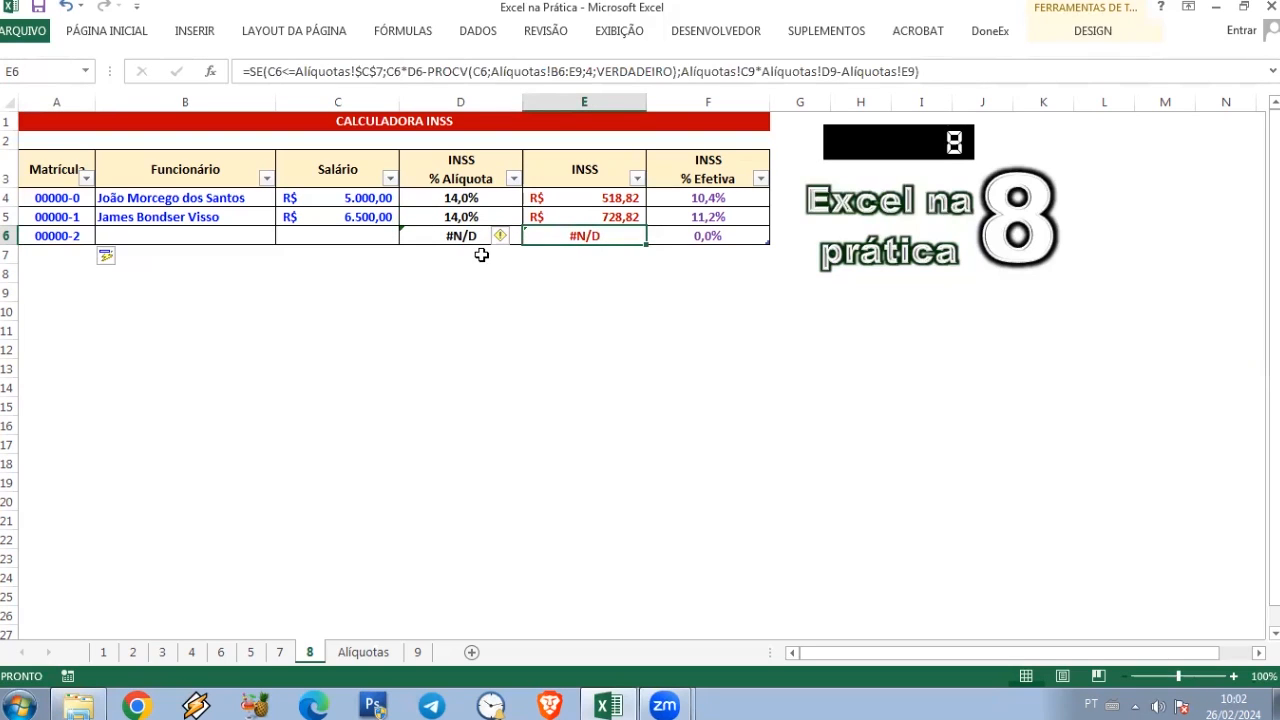
left_click(254, 75)
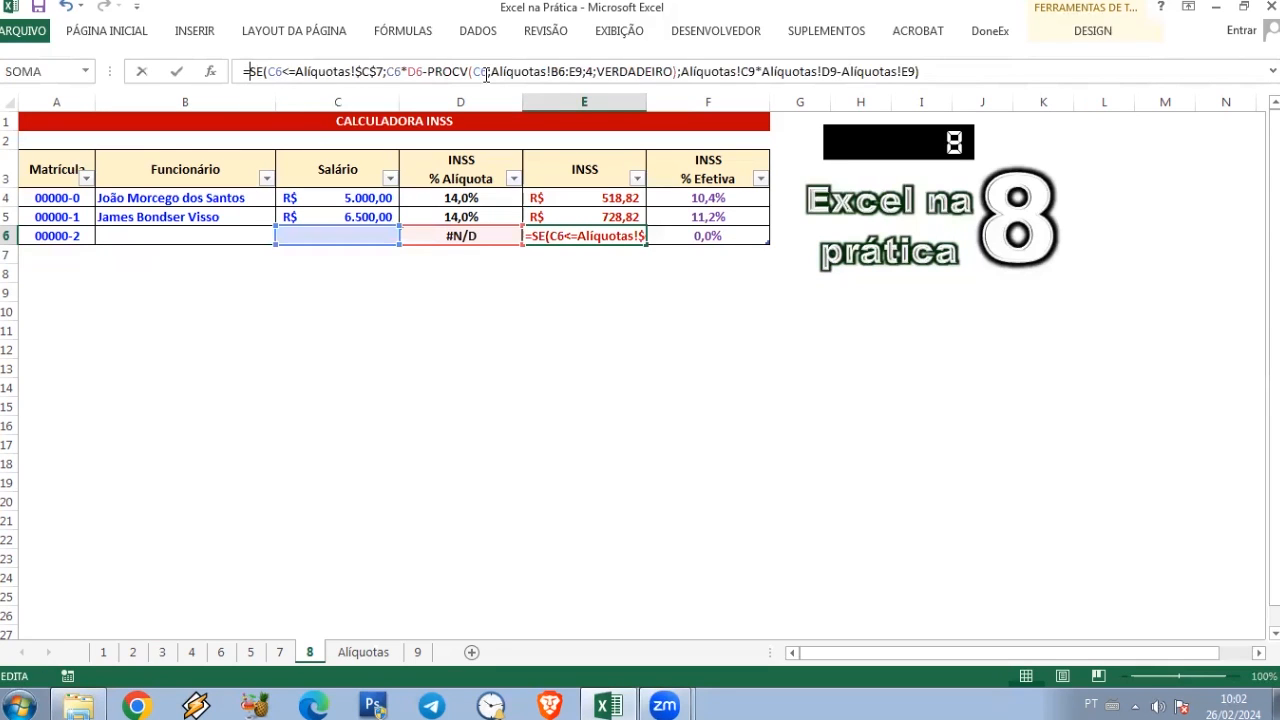
type("Seerr")
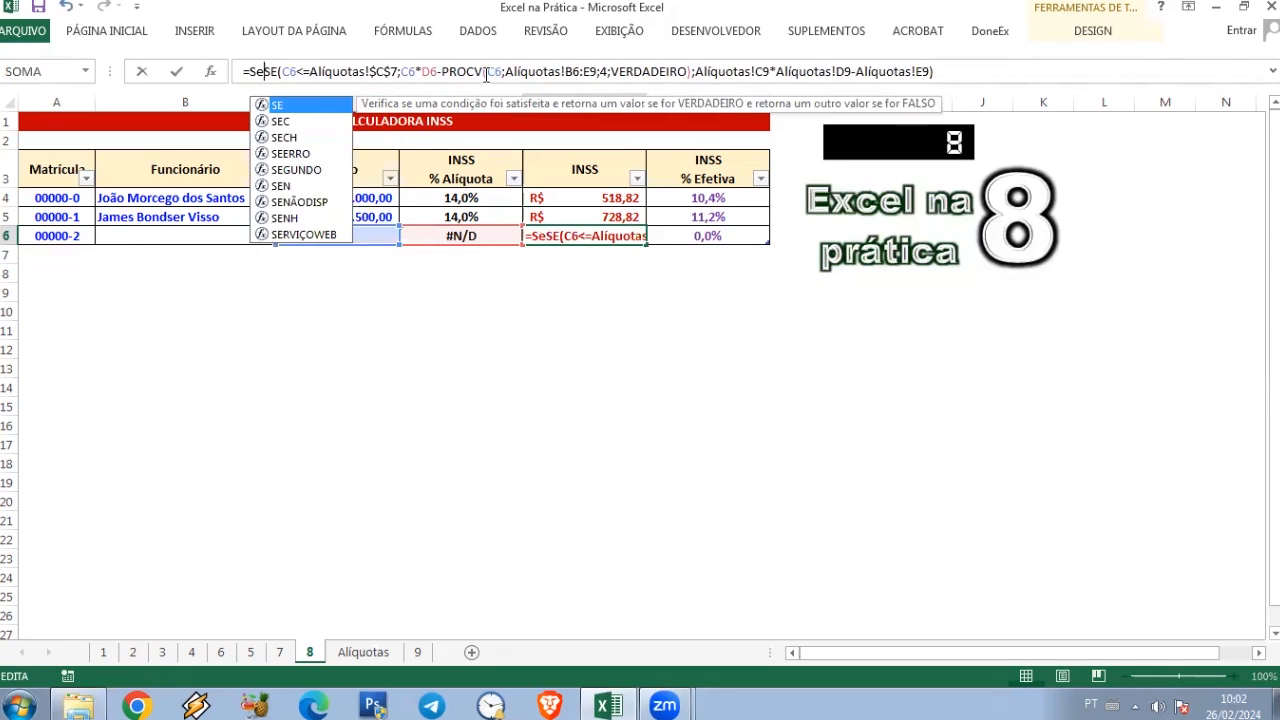
type("o")
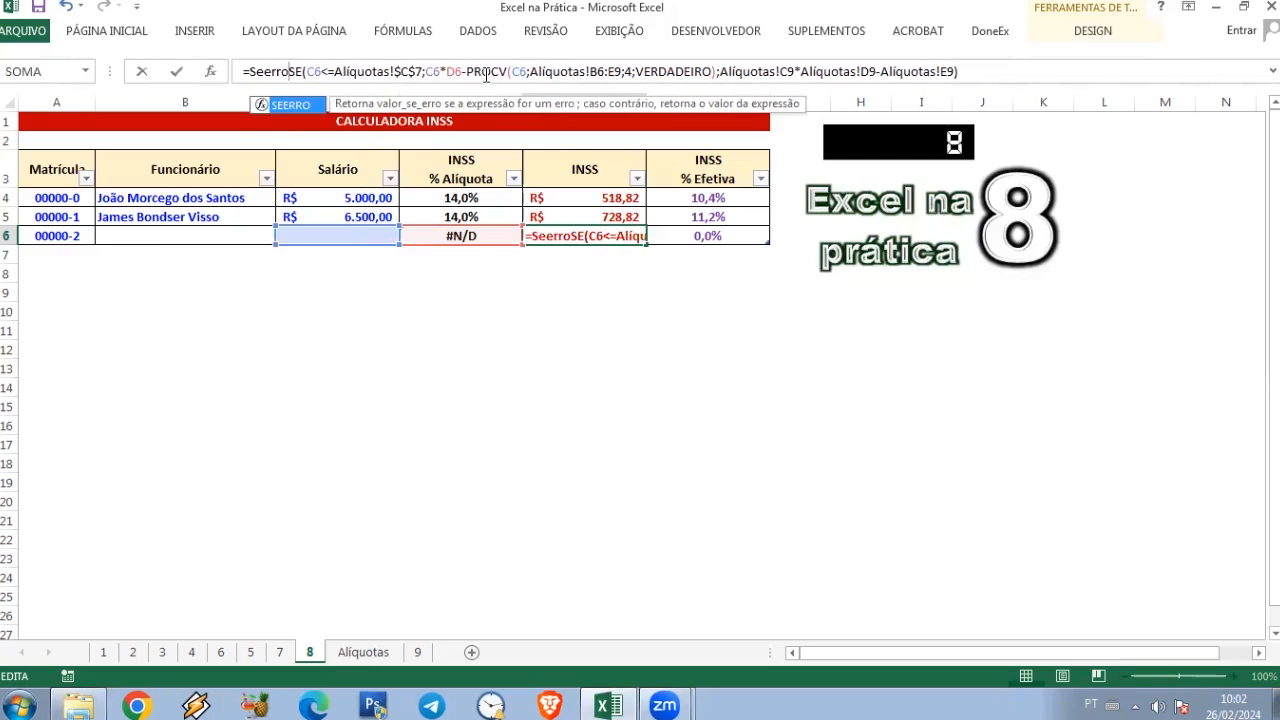
type("(")
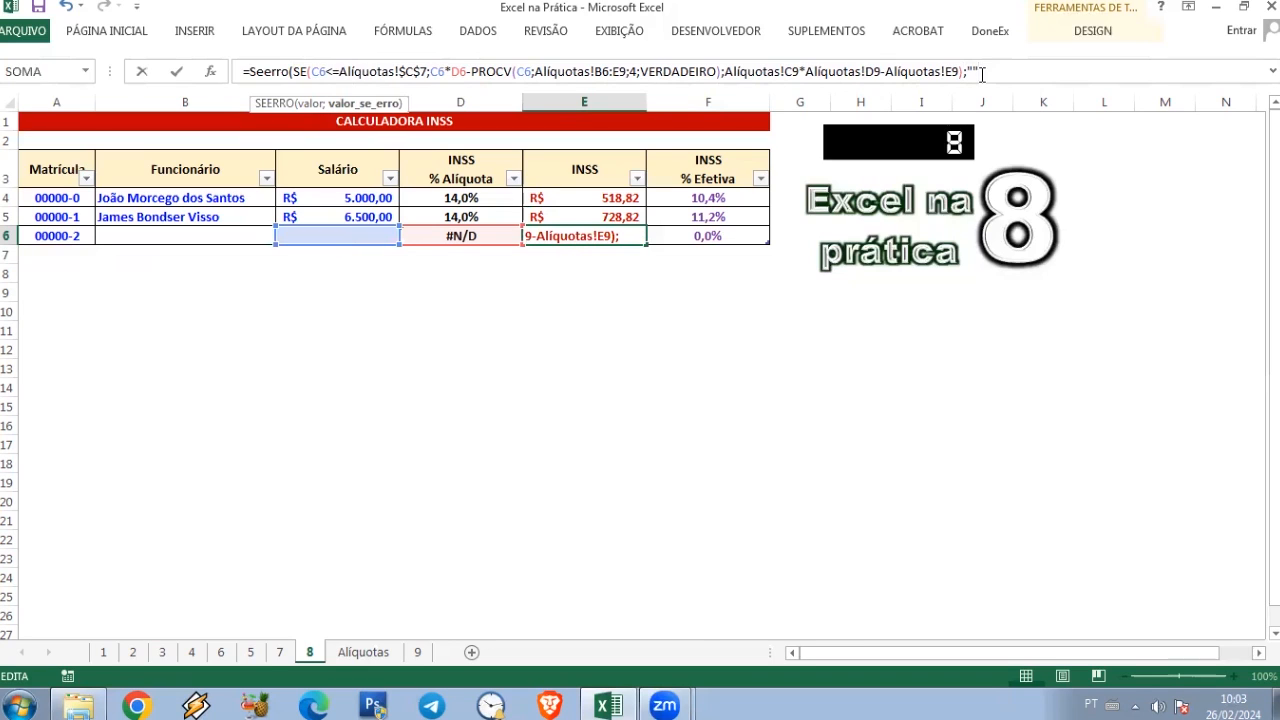
key("Return")
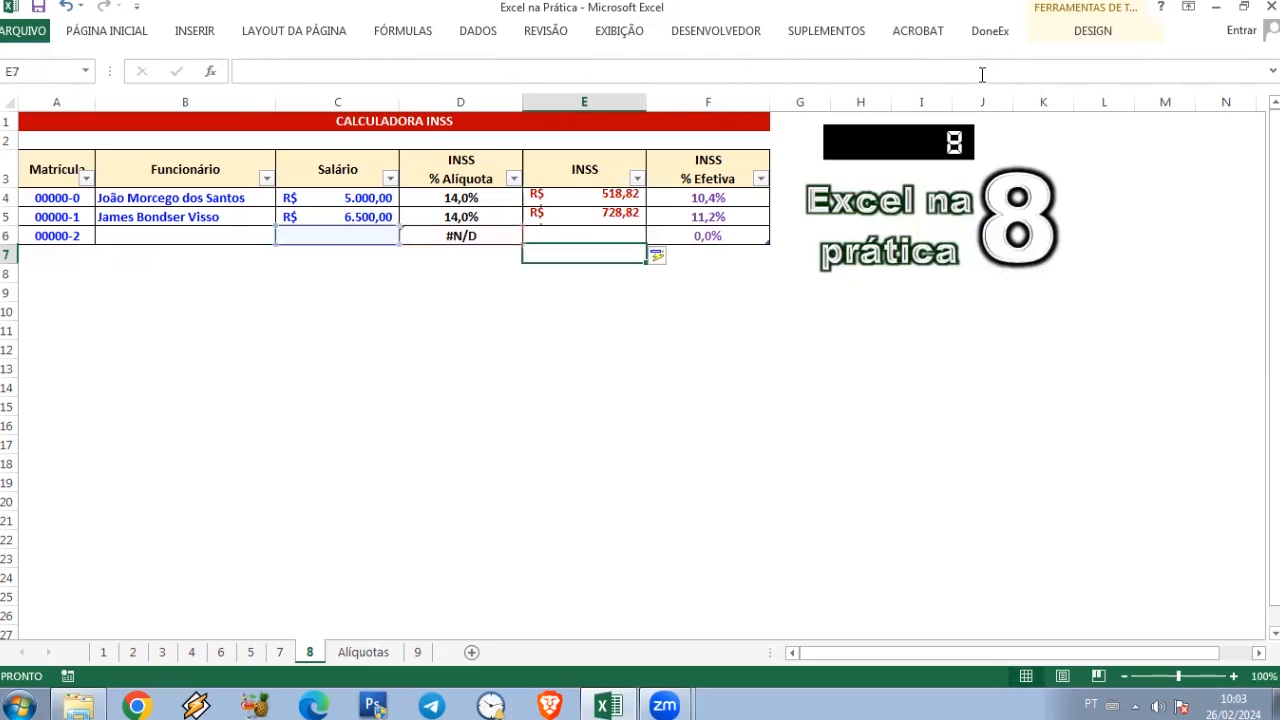
Step: Wrap the D6 PROCV rate formula in SEERRO so that it returns empty text on an error
left_click(462, 236)
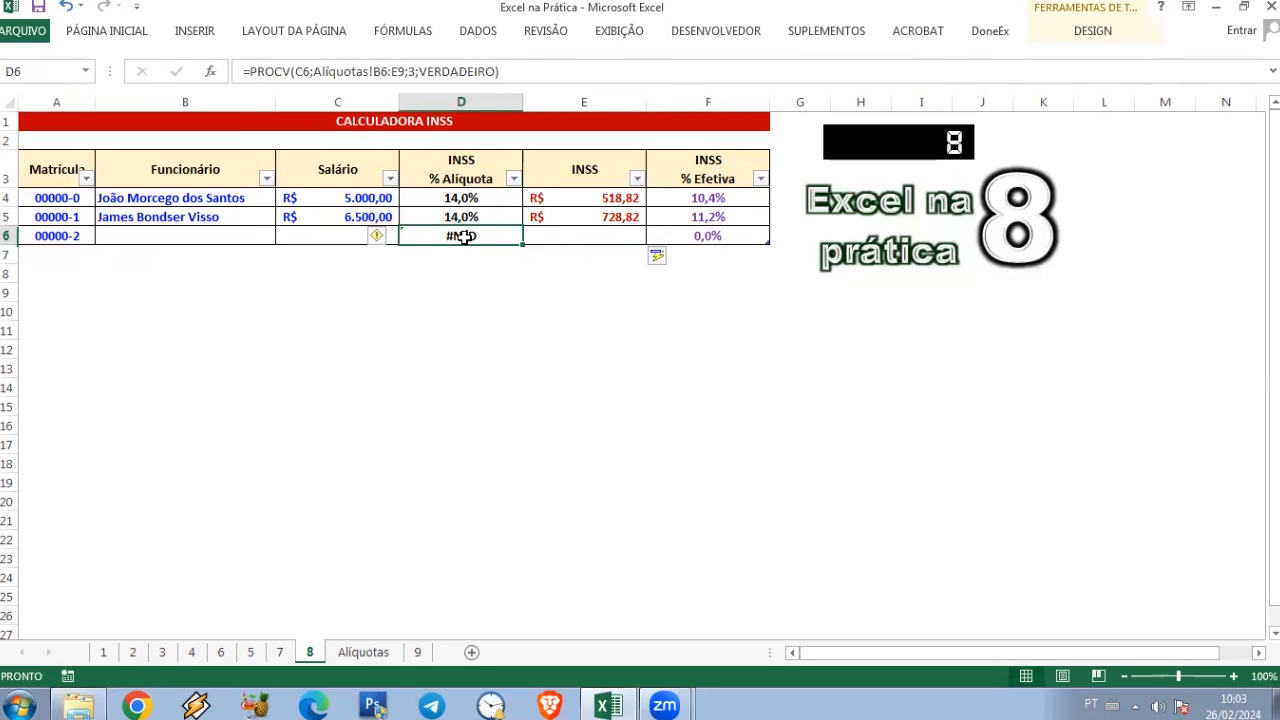
left_click(274, 76)
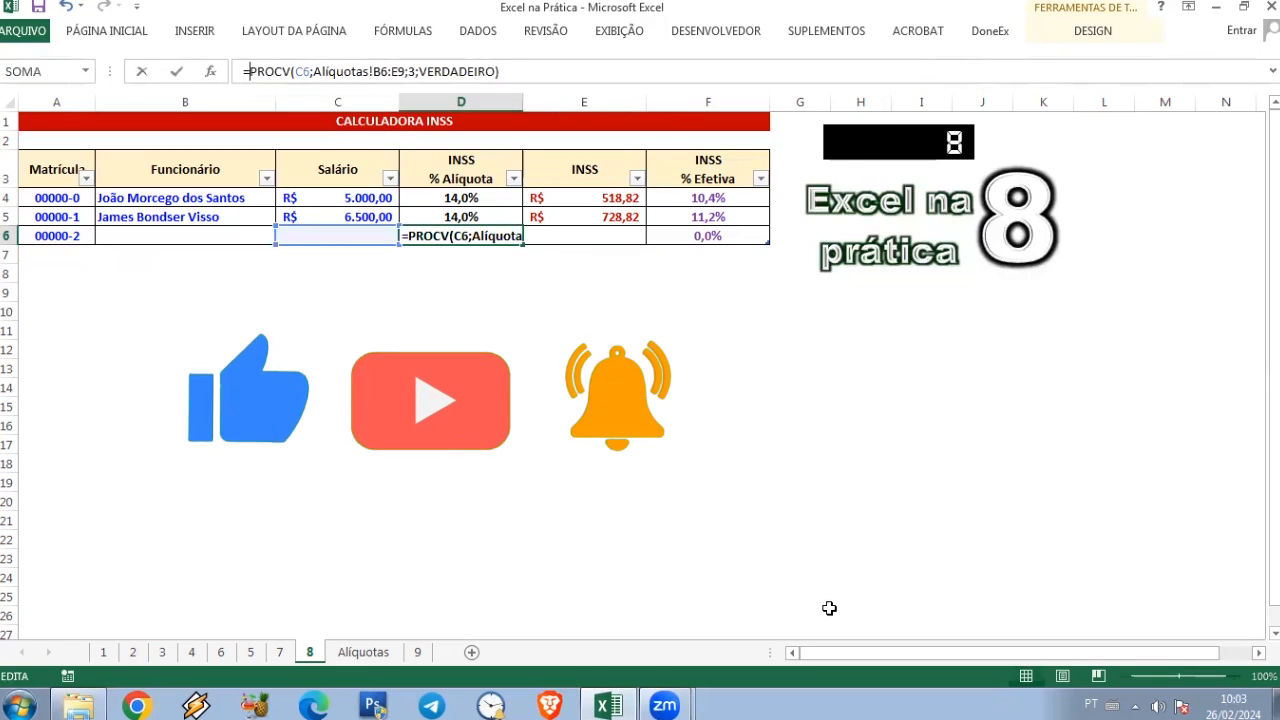
type("seerro")
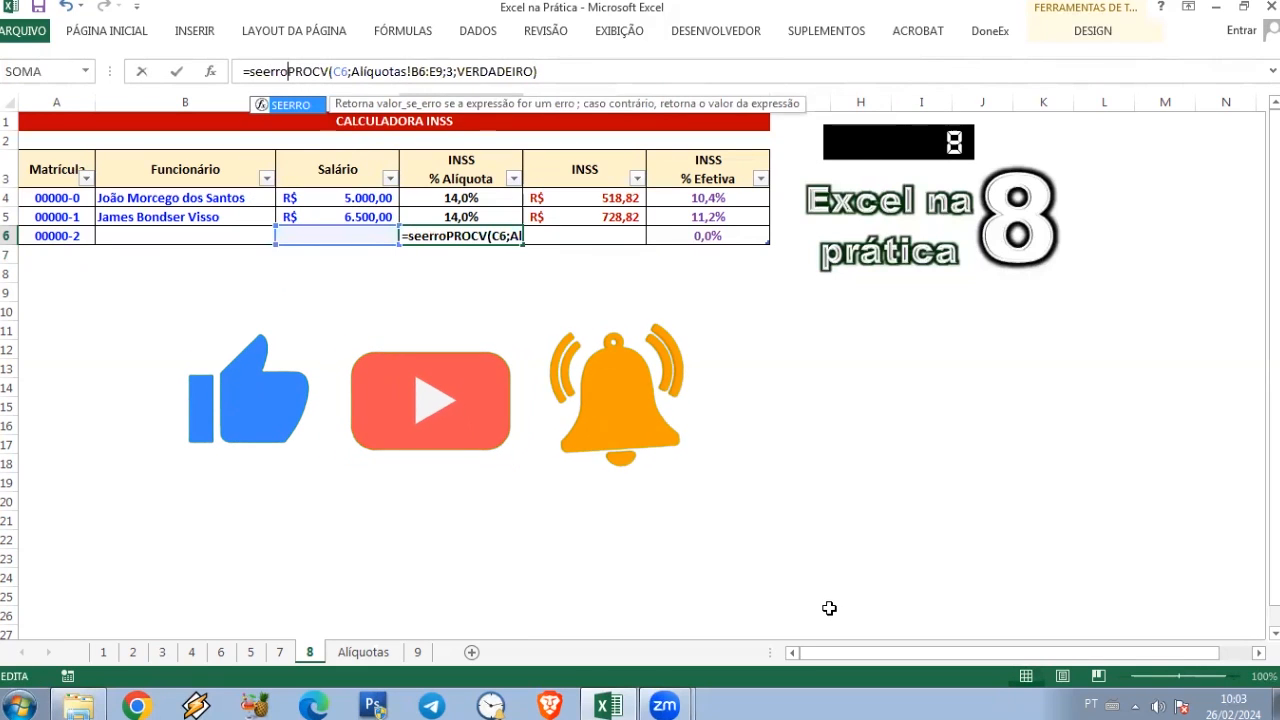
type("(")
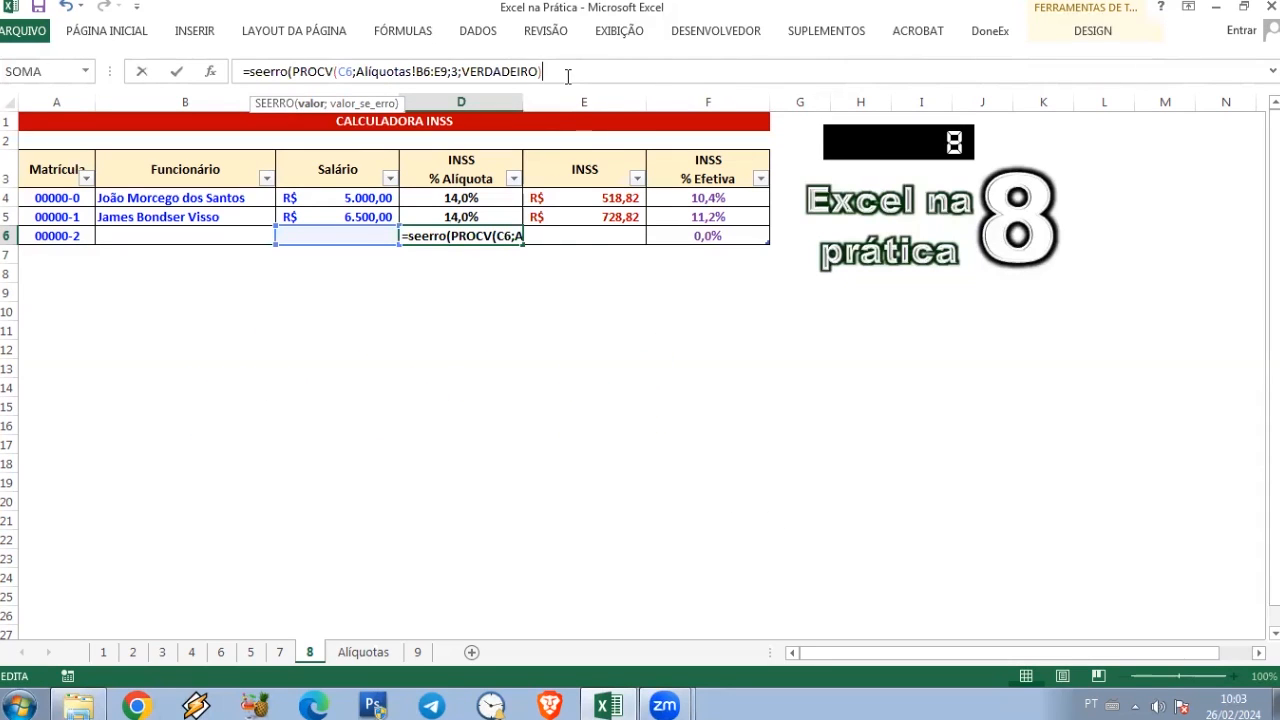
type(";")
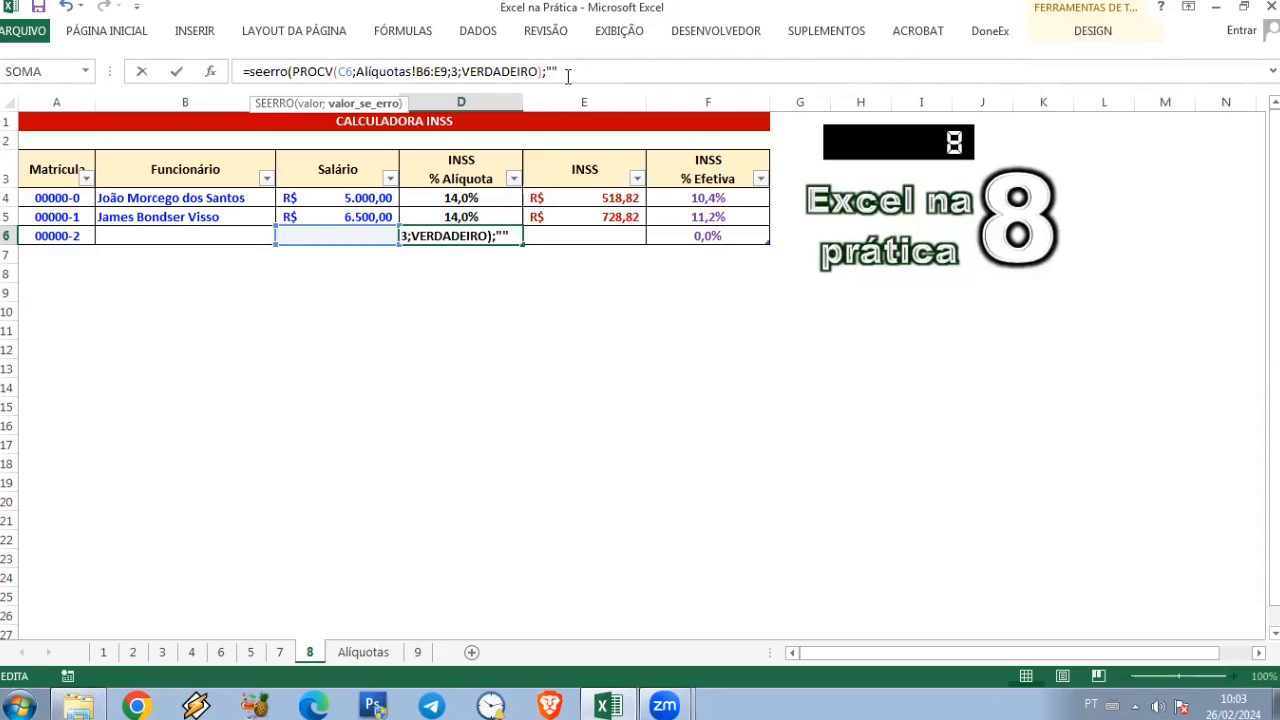
type("\"\")")
key("Return")
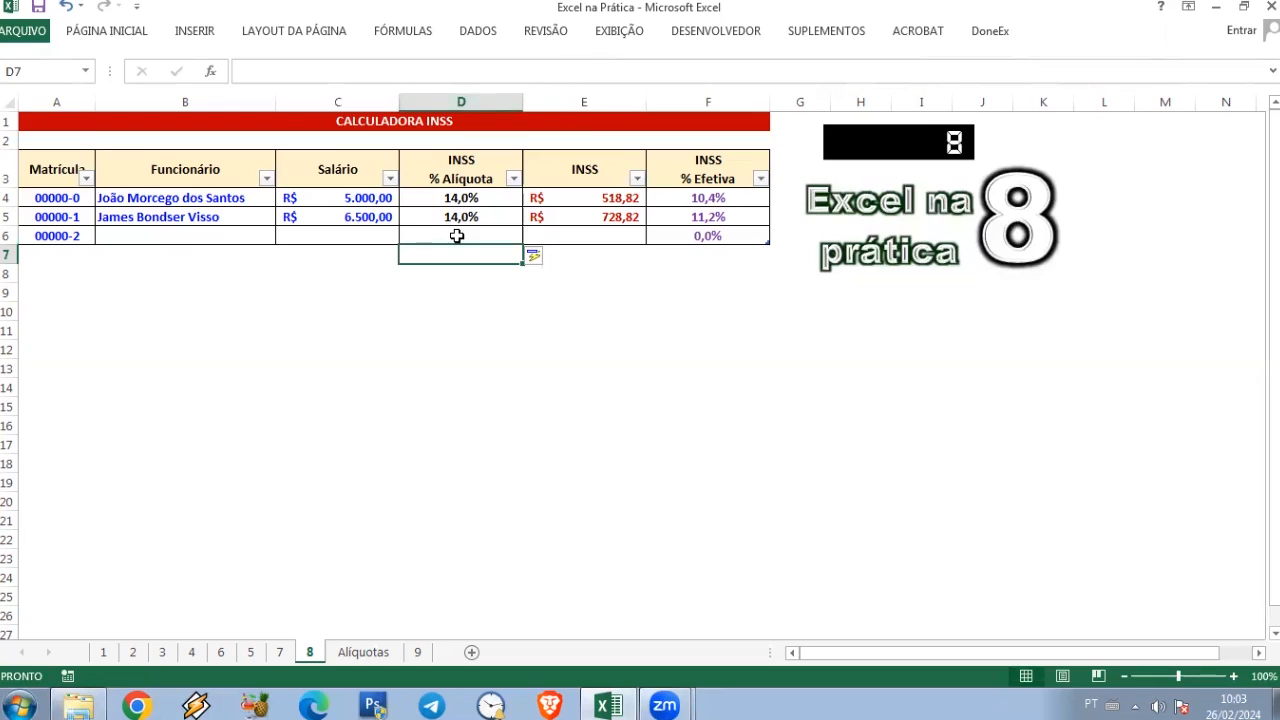
Step: Start a fourth record by entering the next registration number in A7
left_click(57, 256)
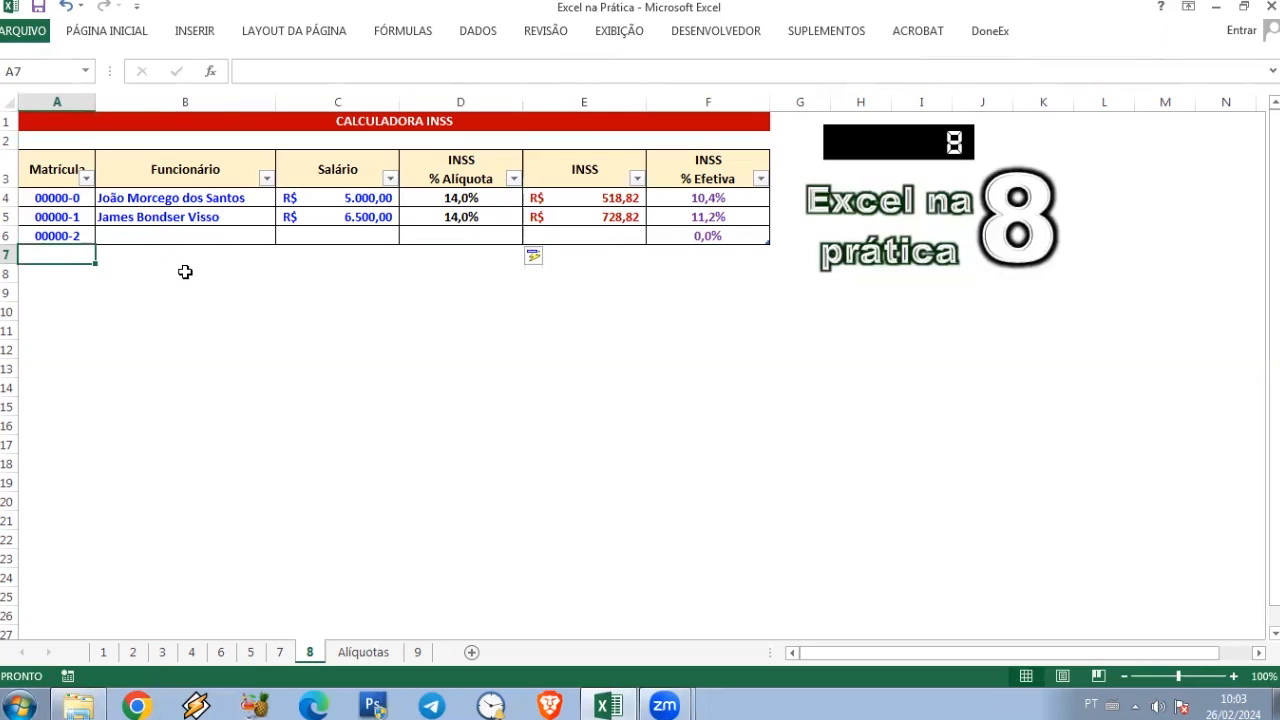
type("3")
key("Return")
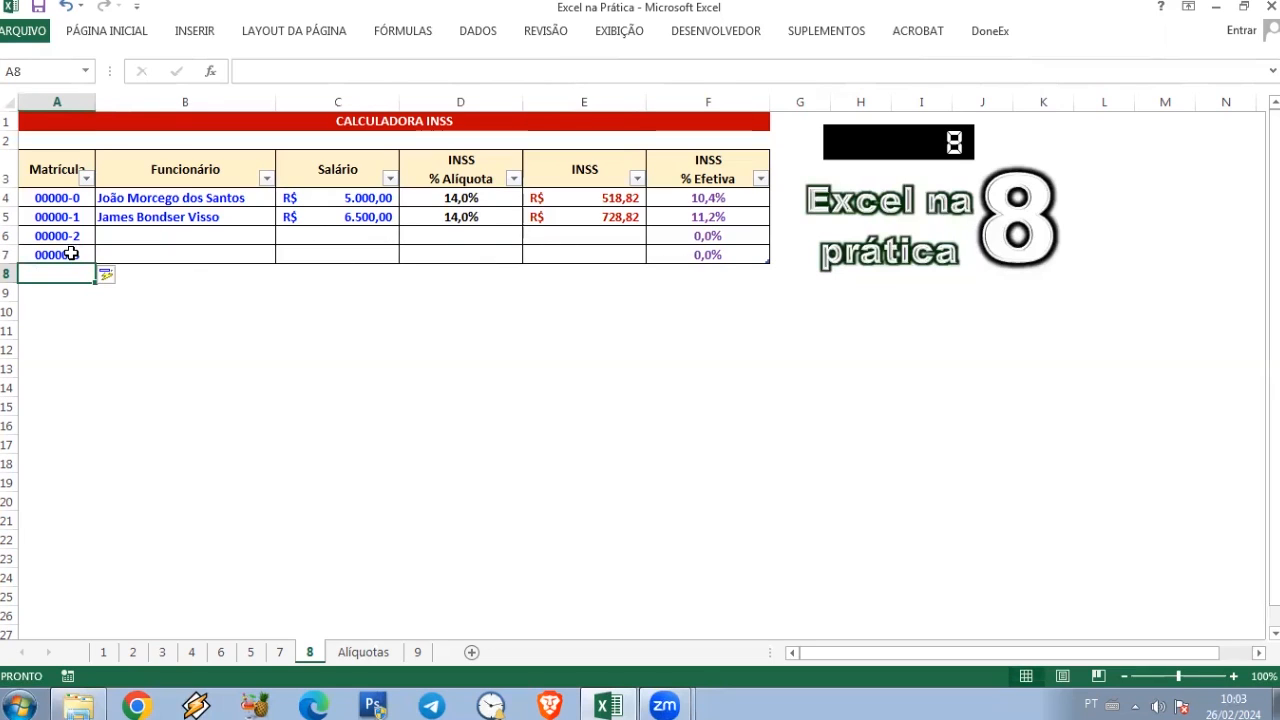
Step: Check the formulas in the INSS rate cells D4 to D7 and the INSS amount cells E4 and E5 for the SEERRO wrapper
left_click(471, 222)
left_click(609, 215)
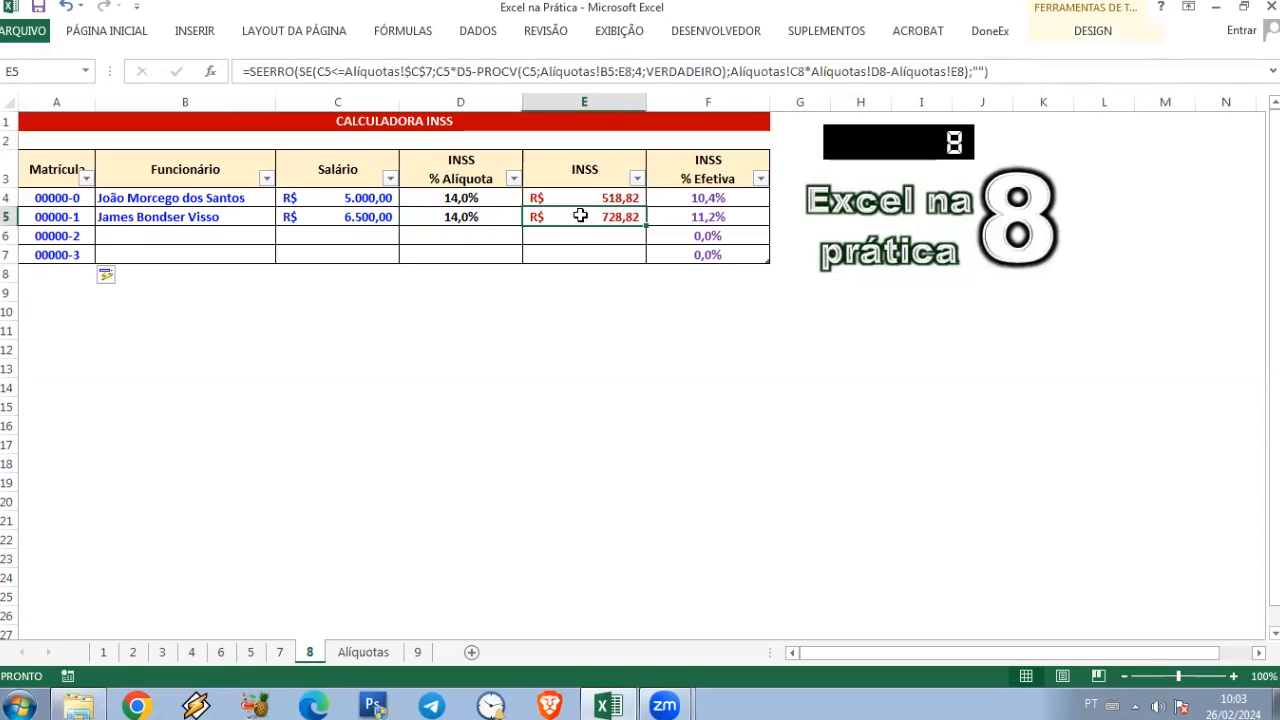
left_click(415, 192)
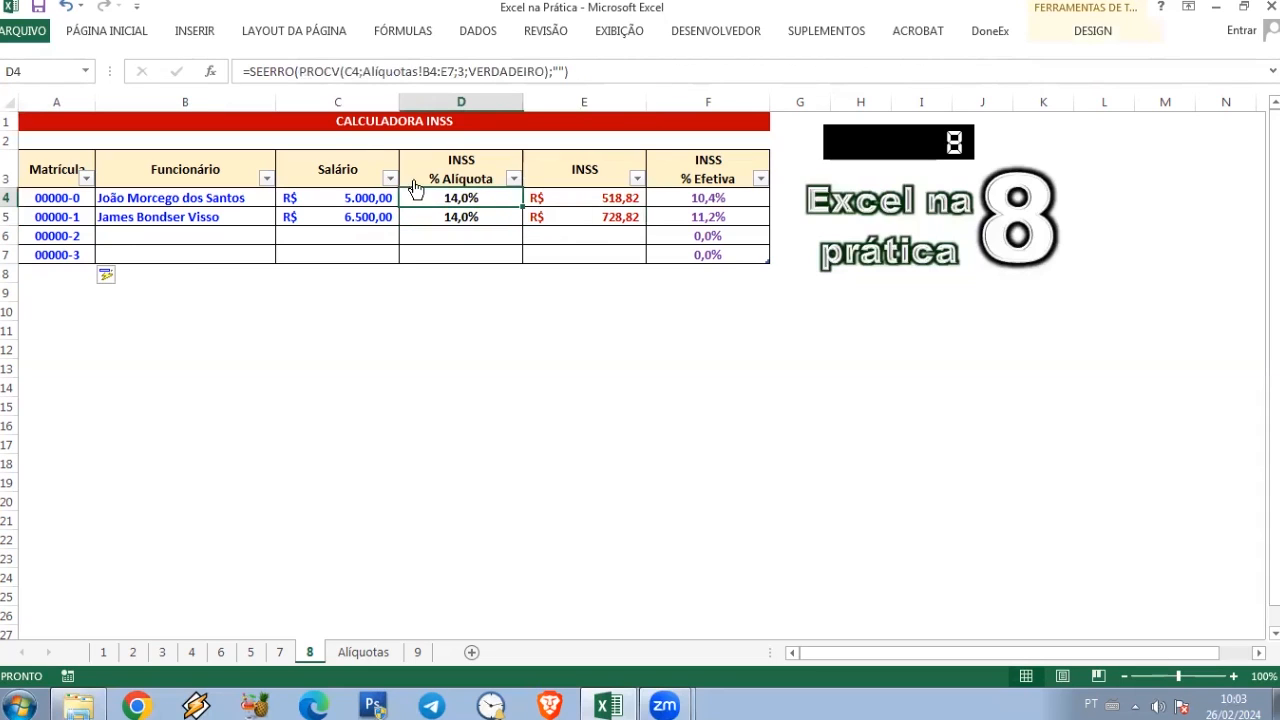
left_click(588, 197)
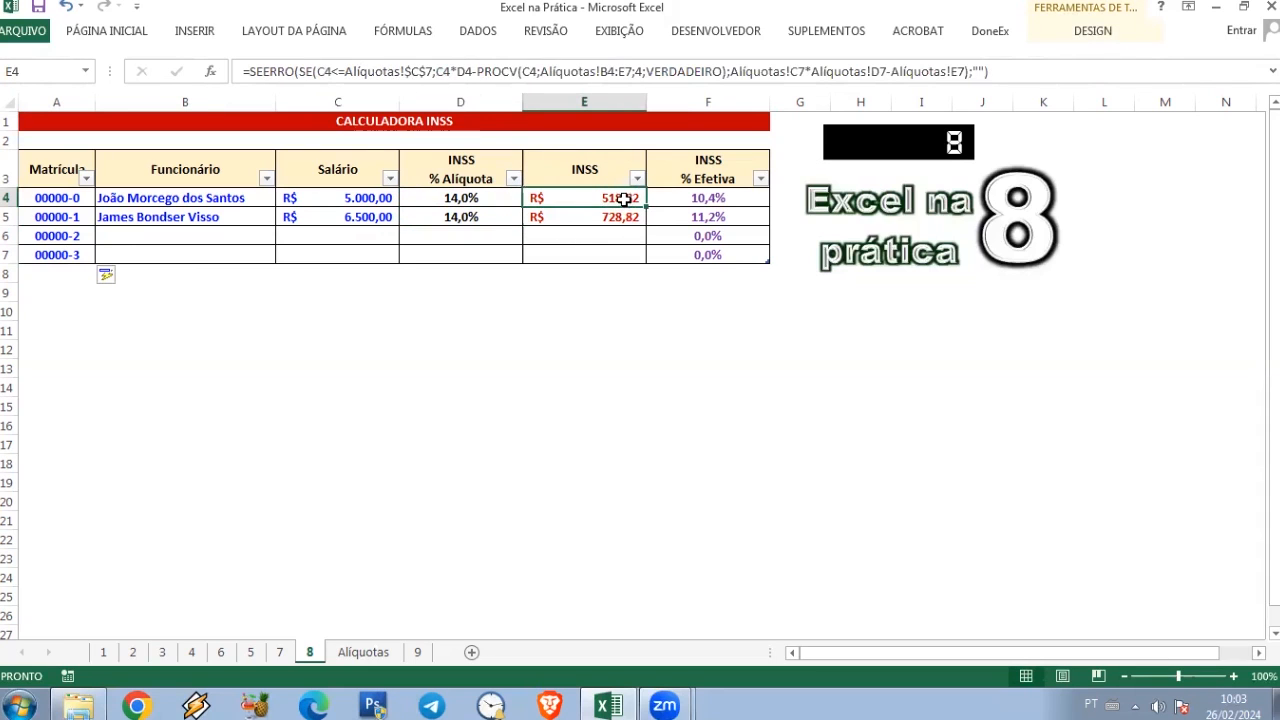
left_click(443, 217)
left_click(443, 238)
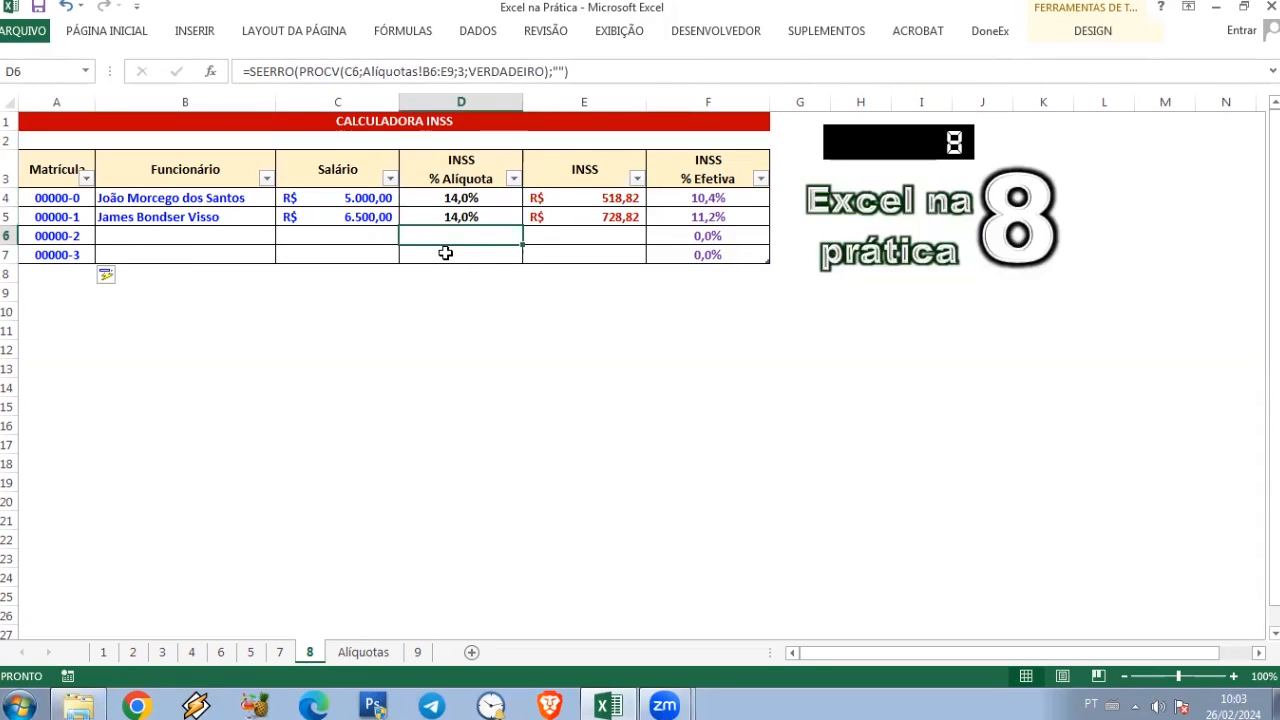
left_click(445, 255)
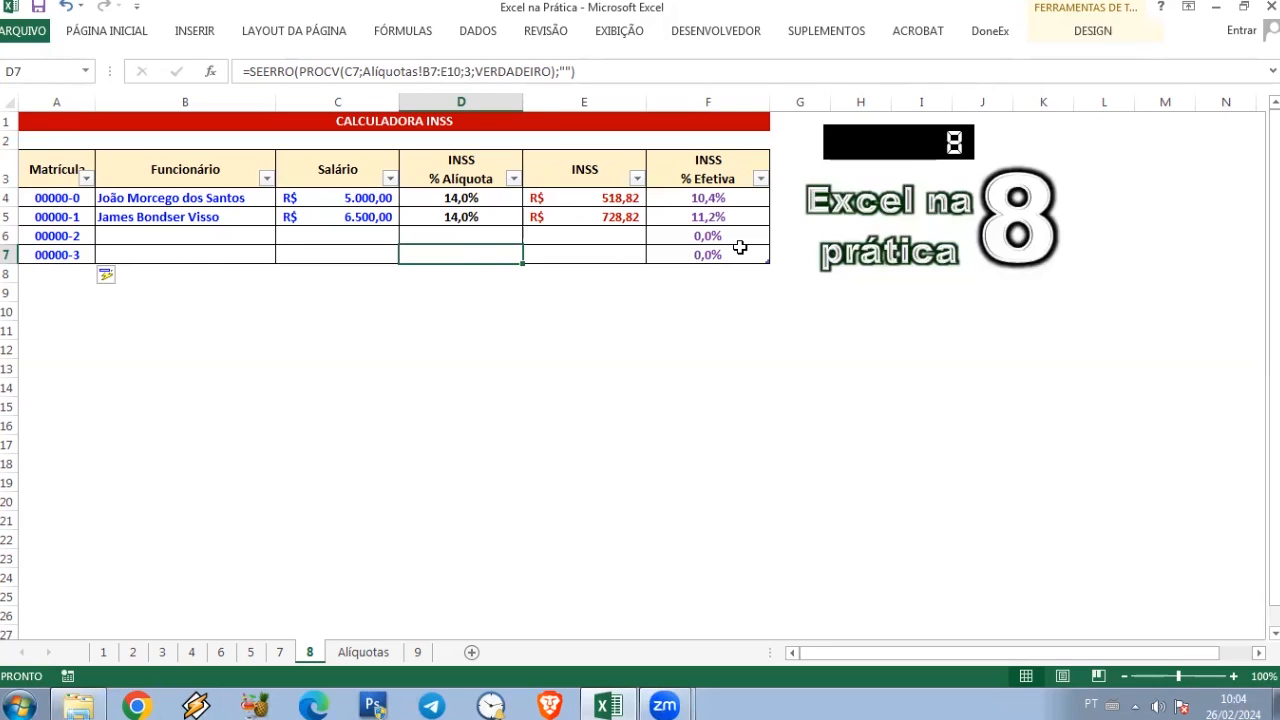
left_click(160, 240)
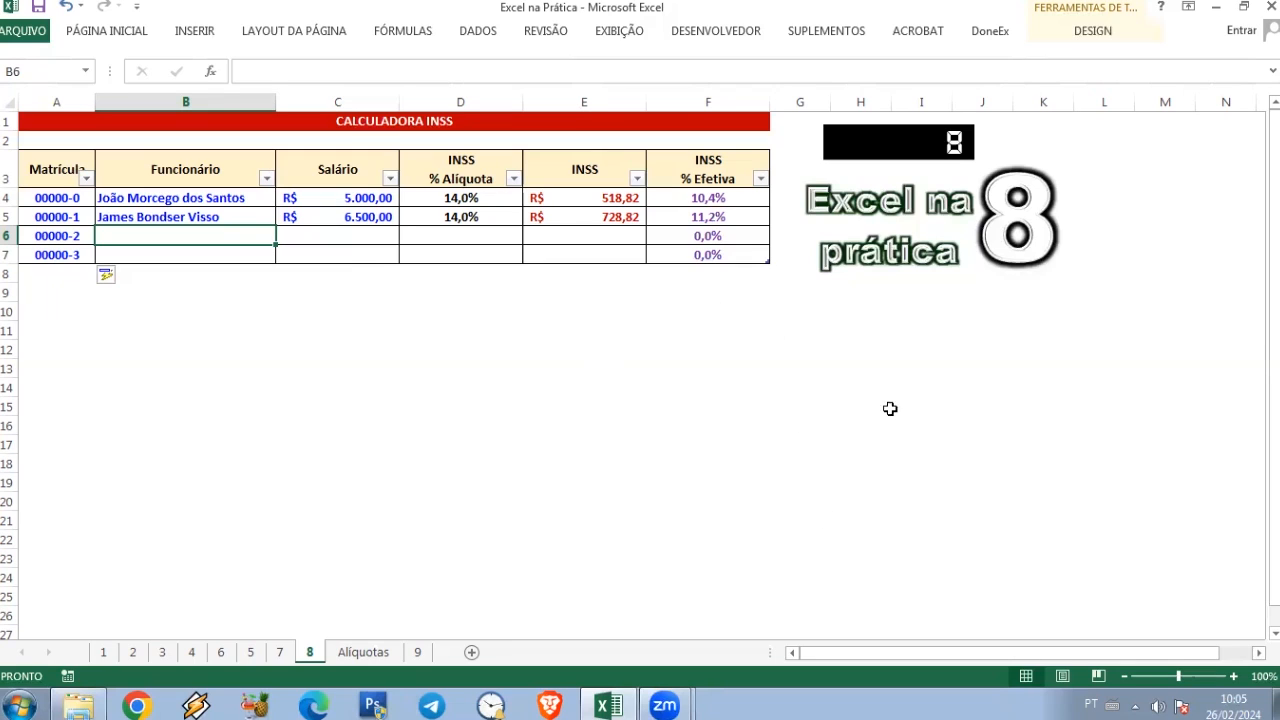
key("alt+Tab")
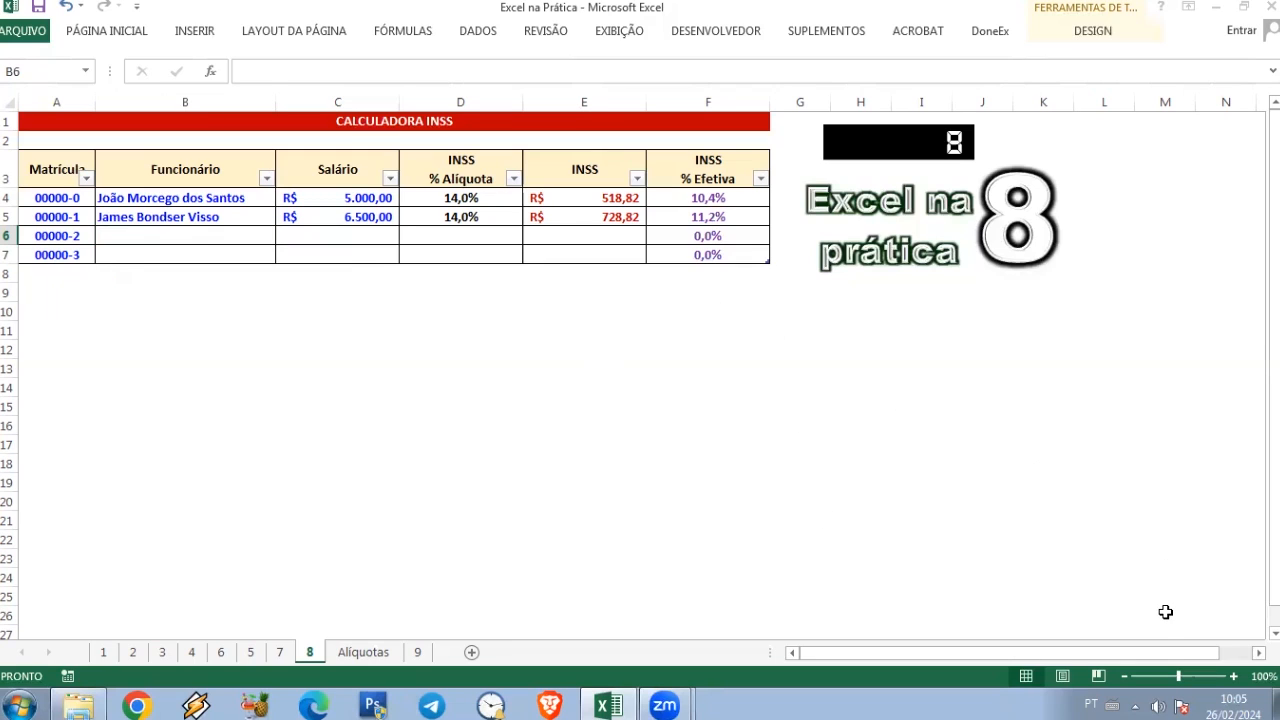